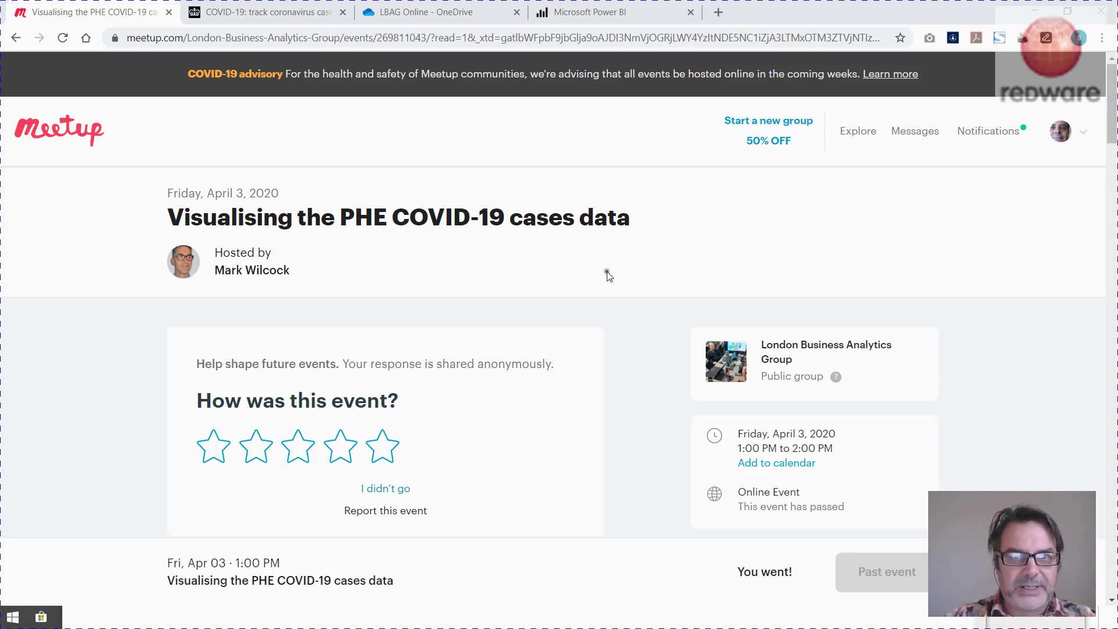
Switch to the published Power BI report, filter it to South East, cross-highlight the Brighton bar, and clear both selections.
left_click(587, 12)
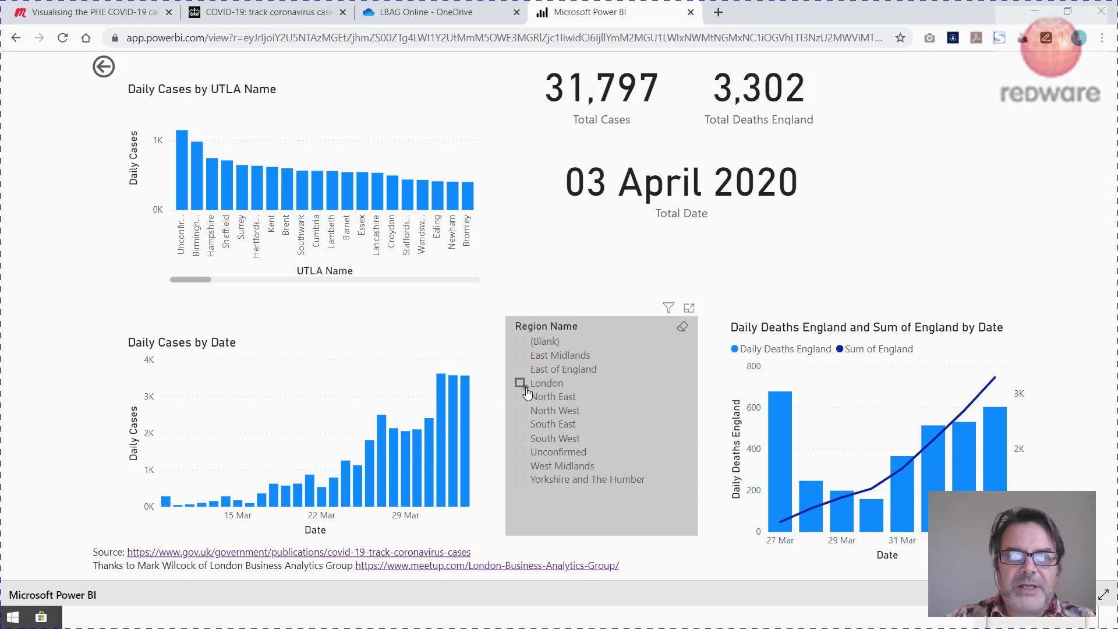
left_click(520, 424)
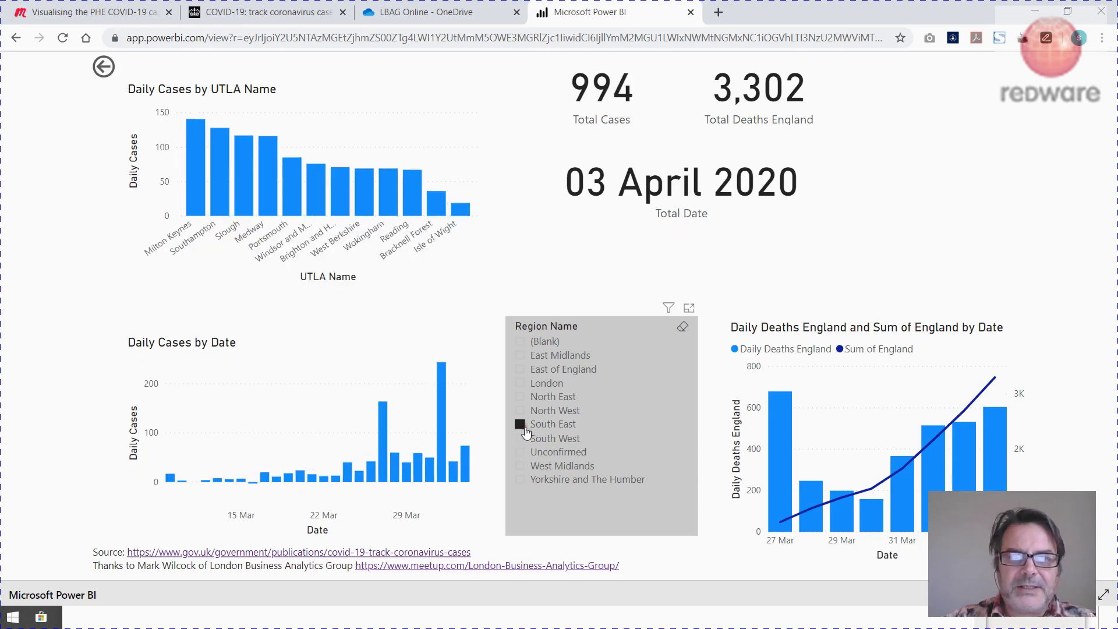
left_click(338, 199)
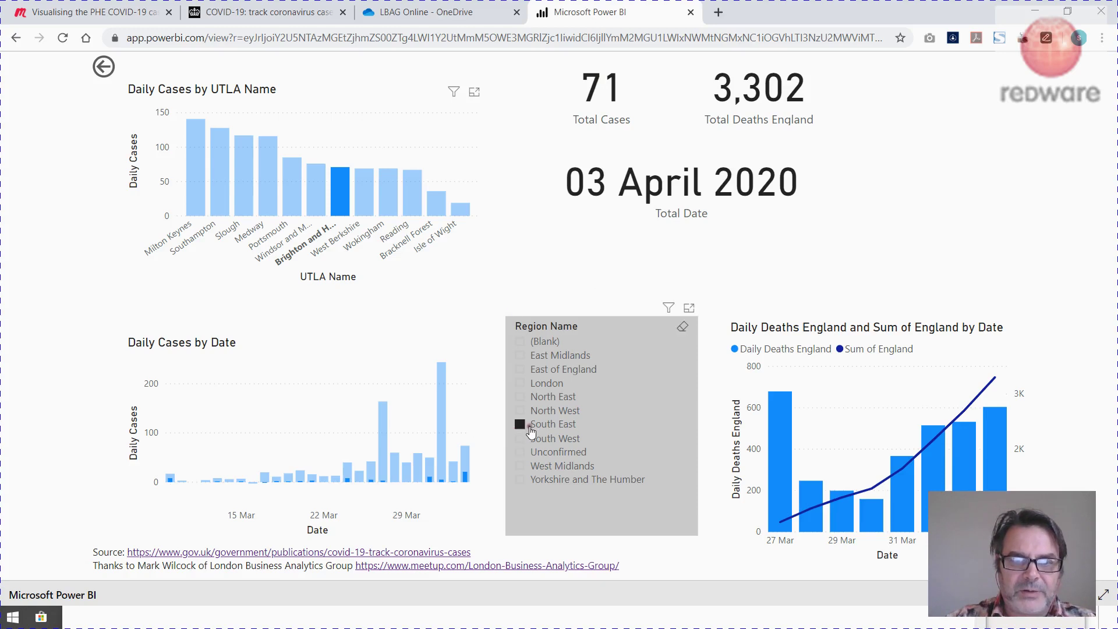
left_click(378, 137)
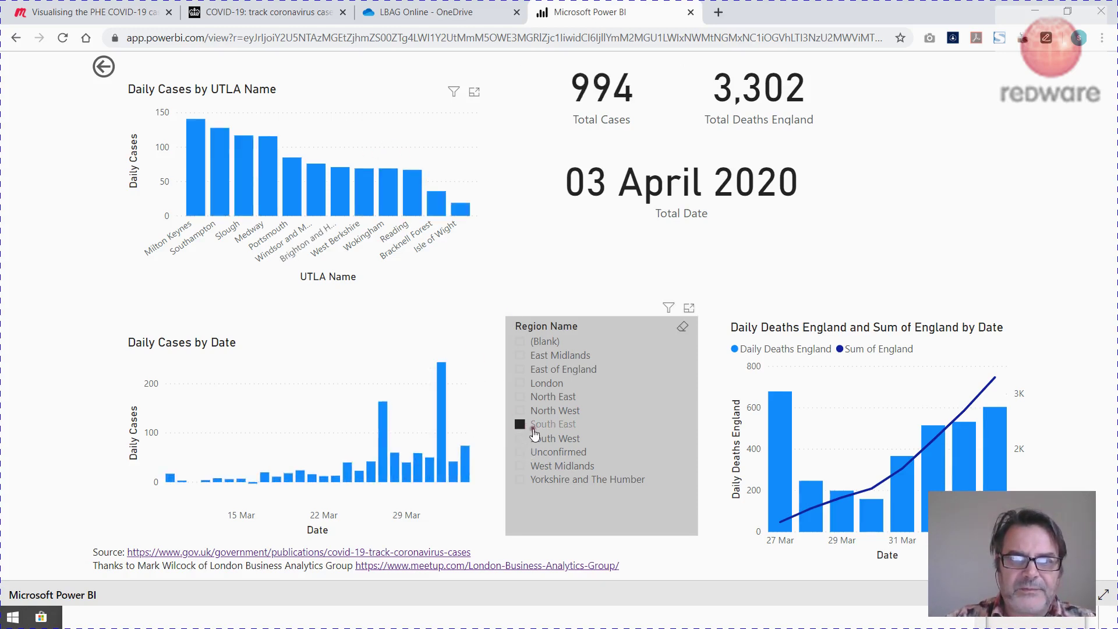
left_click(521, 424)
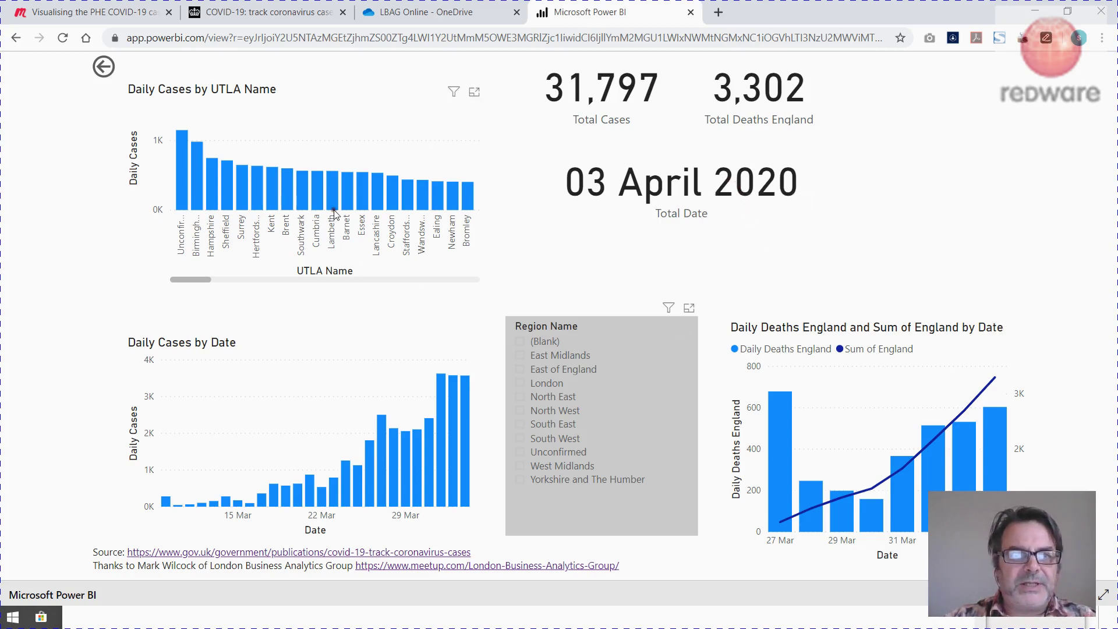
Highlight Barnet and Essex in the Daily Cases by UTLA chart, and apply and remove the East of England region filter.
left_click(348, 195)
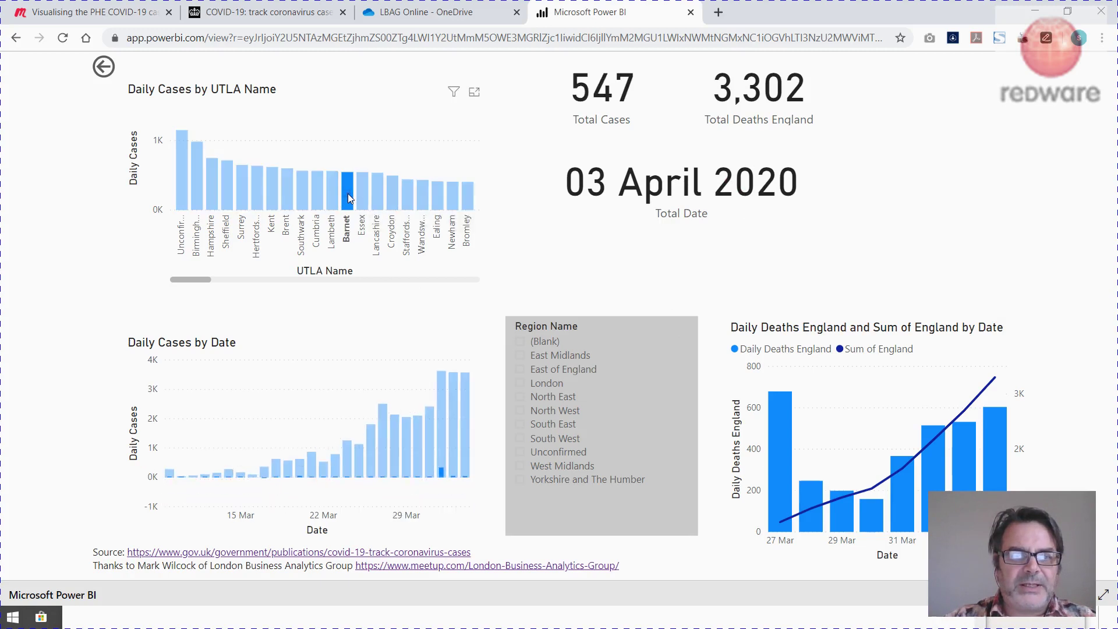
left_click(362, 197)
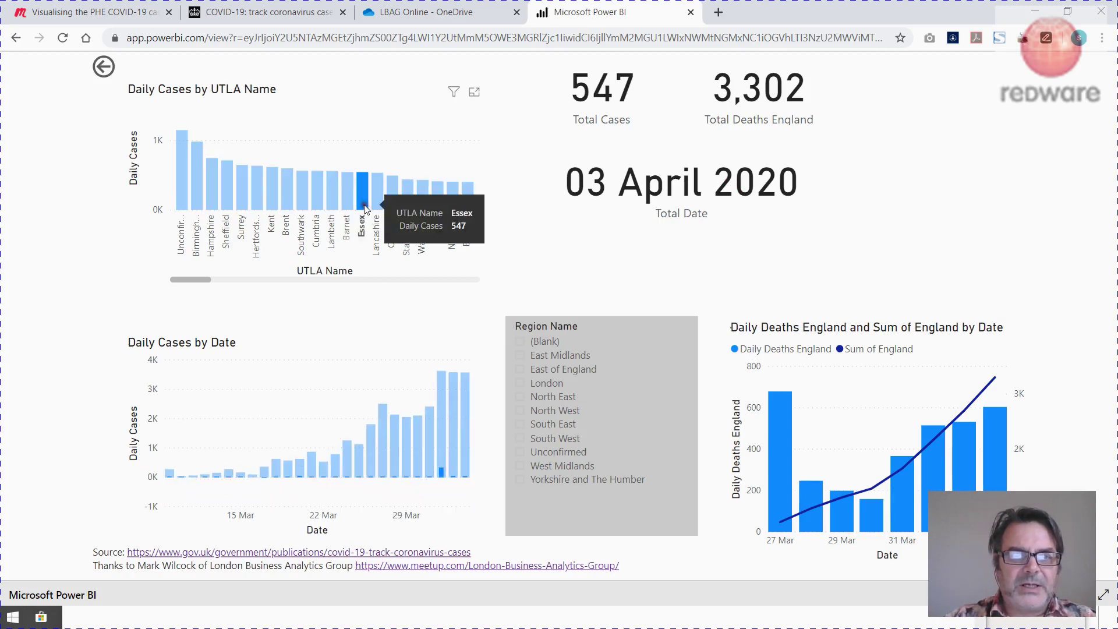
left_click(519, 370)
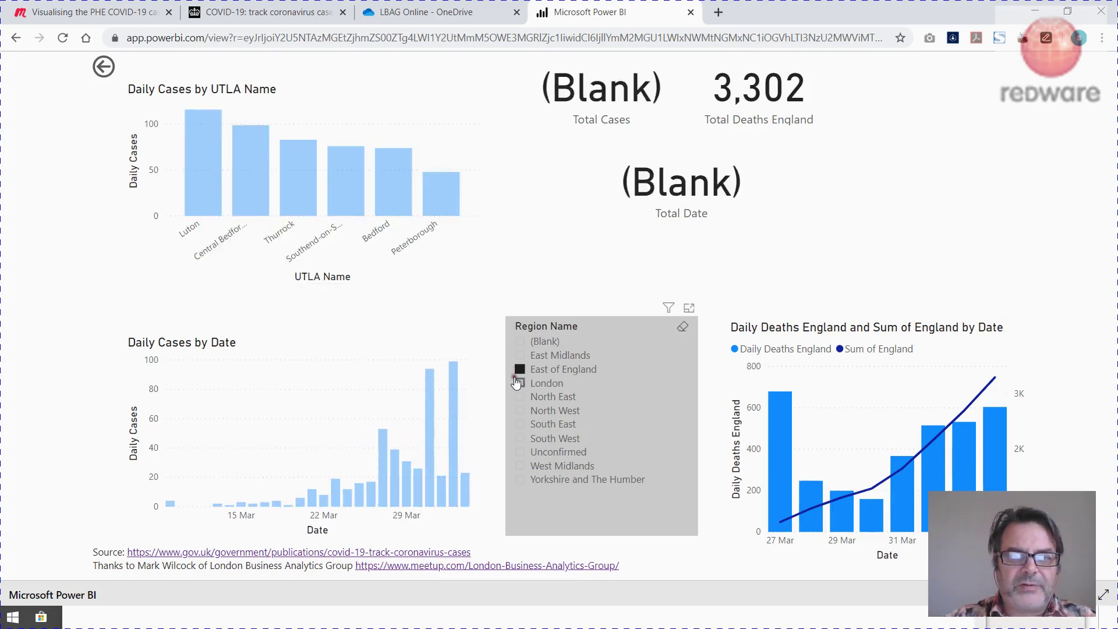
left_click(520, 370)
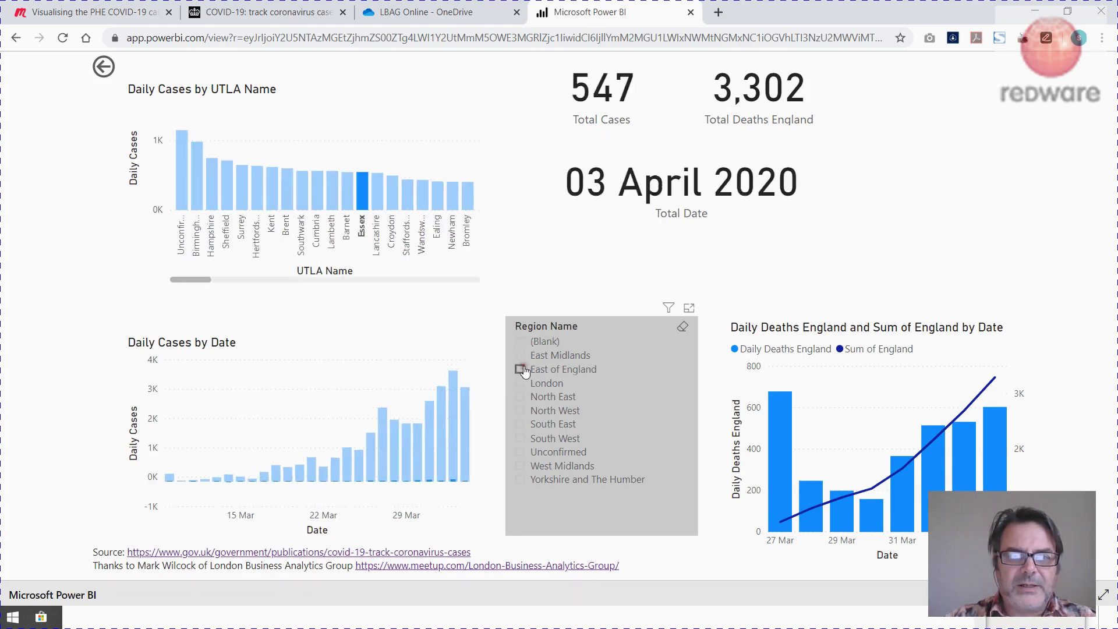
Filter the report to the London region, cross-highlight Tower Hamlets, and clear the selections.
left_click(519, 382)
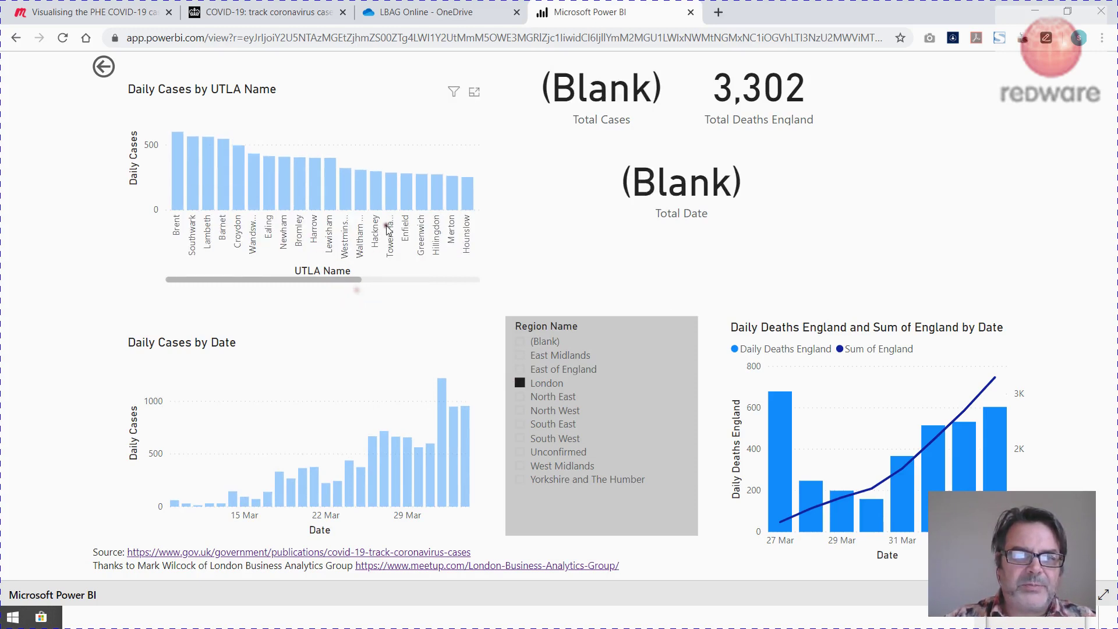
left_click(388, 197)
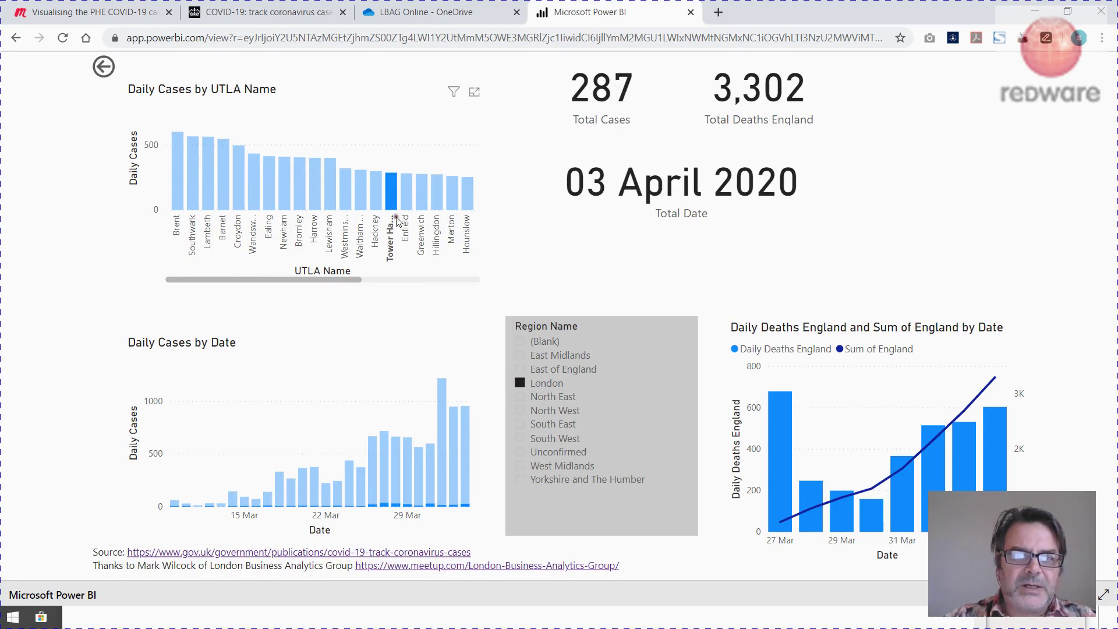
left_click(395, 143)
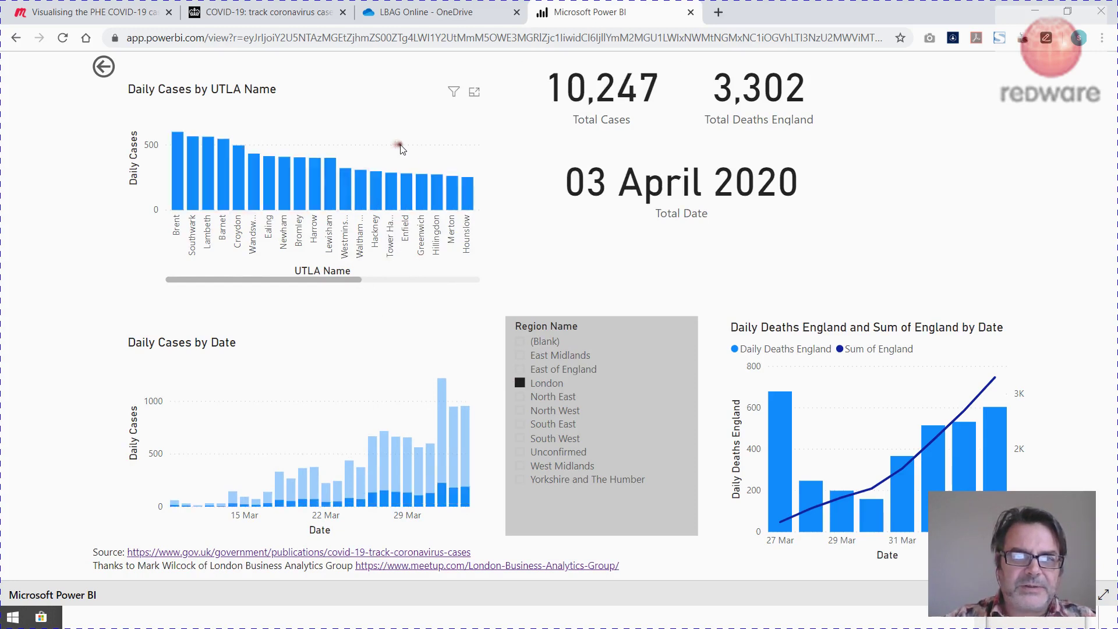
left_click(520, 383)
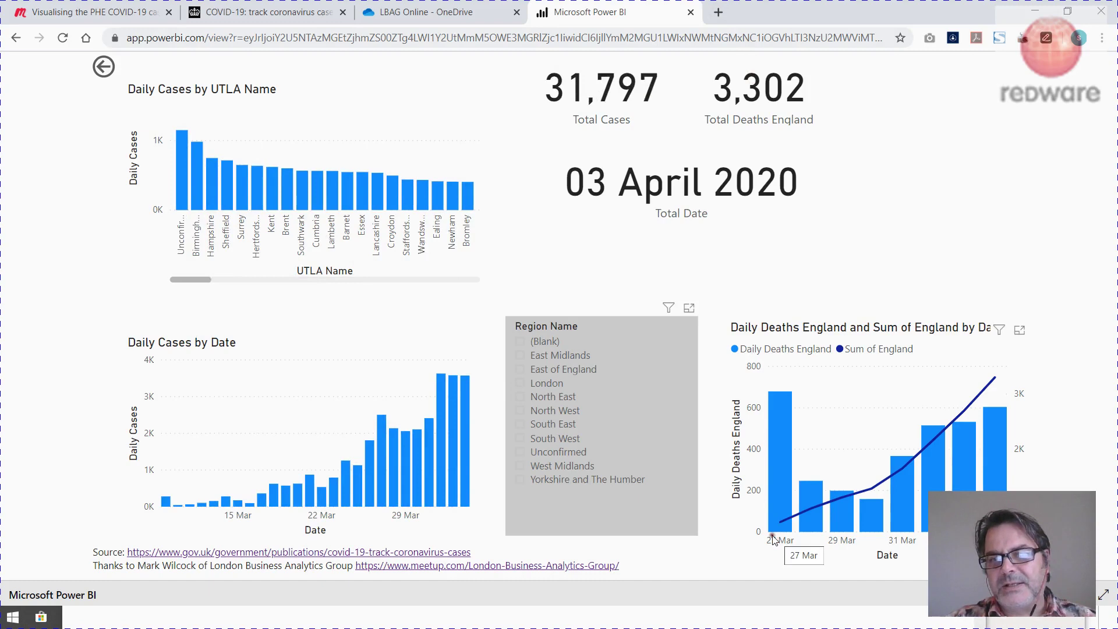
mouse_move(818, 531)
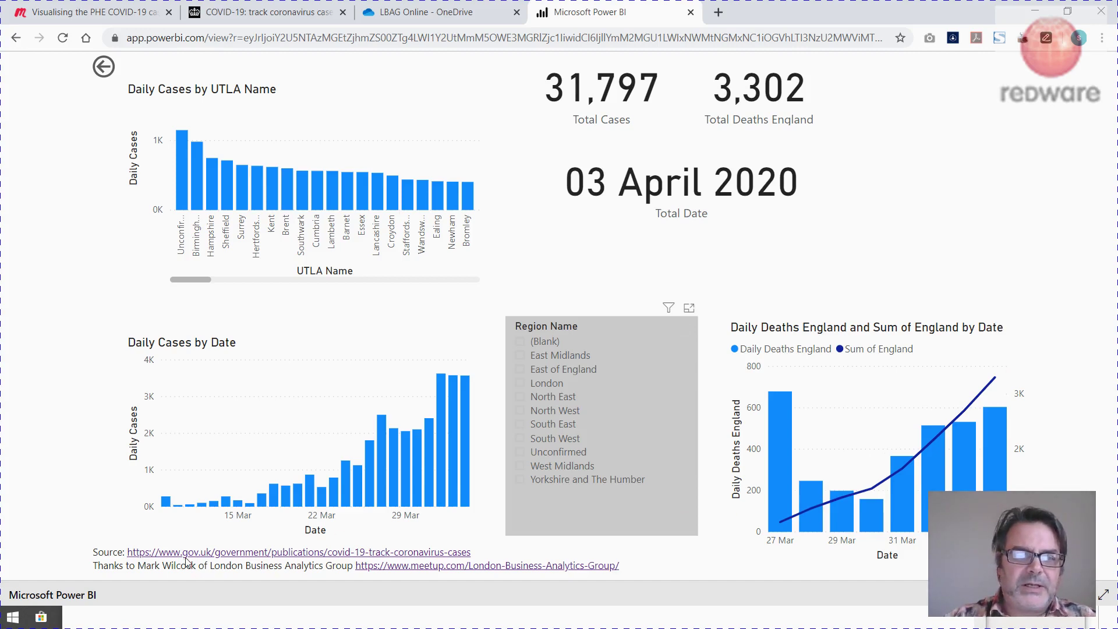
Open the desktop version of the dashboard from the gov.uk coronavirus tracking page and locate Sheffield and Essex on its map.
left_click(297, 13)
scroll(408, 328, "down", 5)
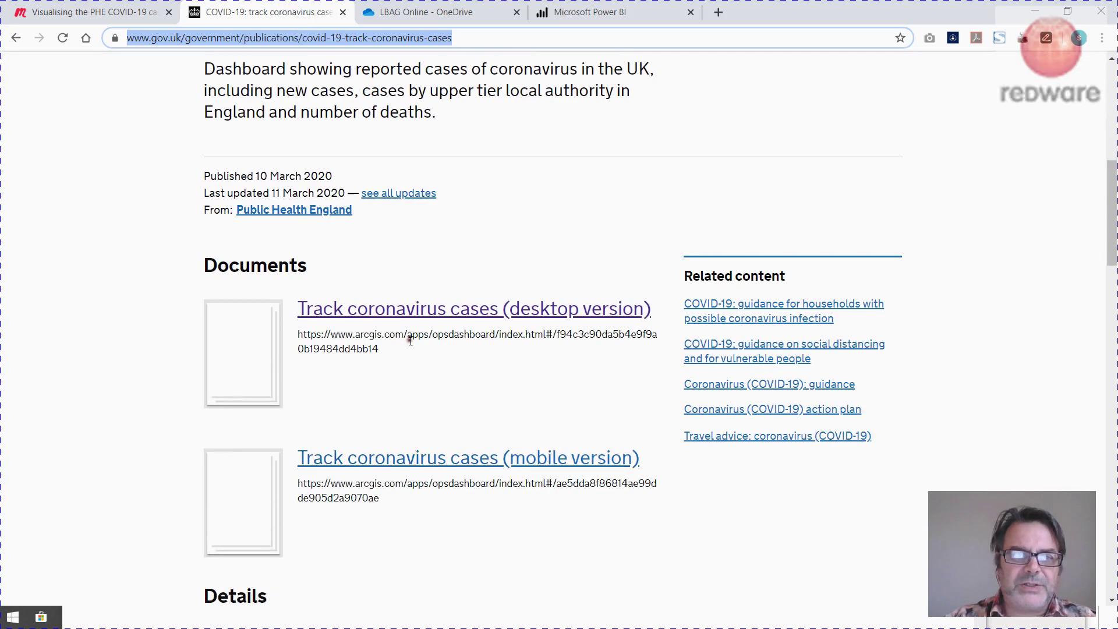
scroll(422, 320, "up", 4)
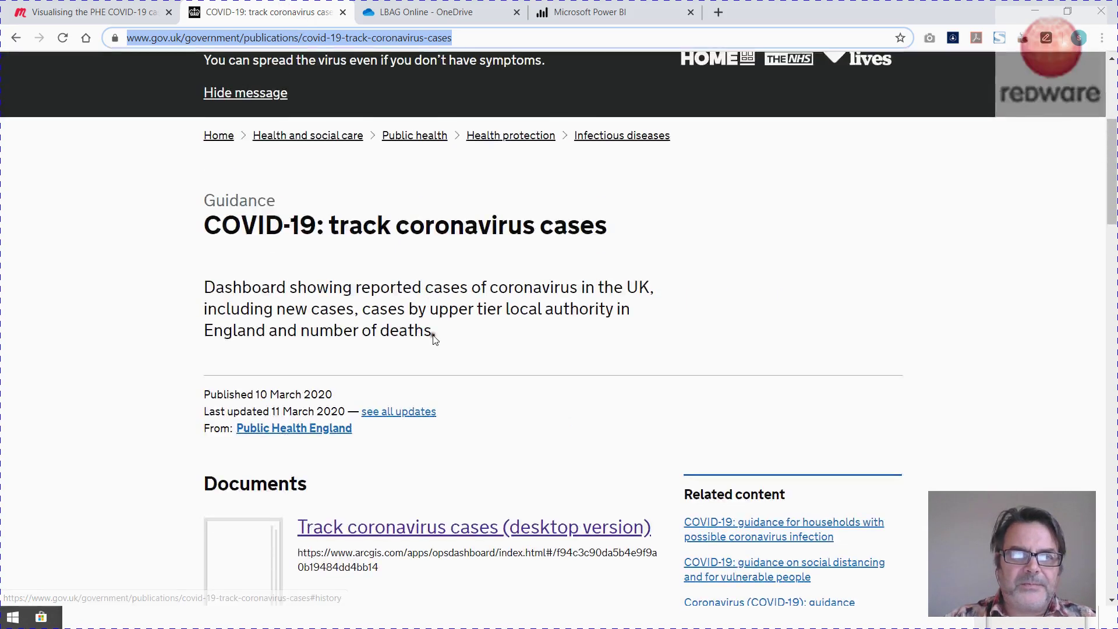
left_click(447, 537)
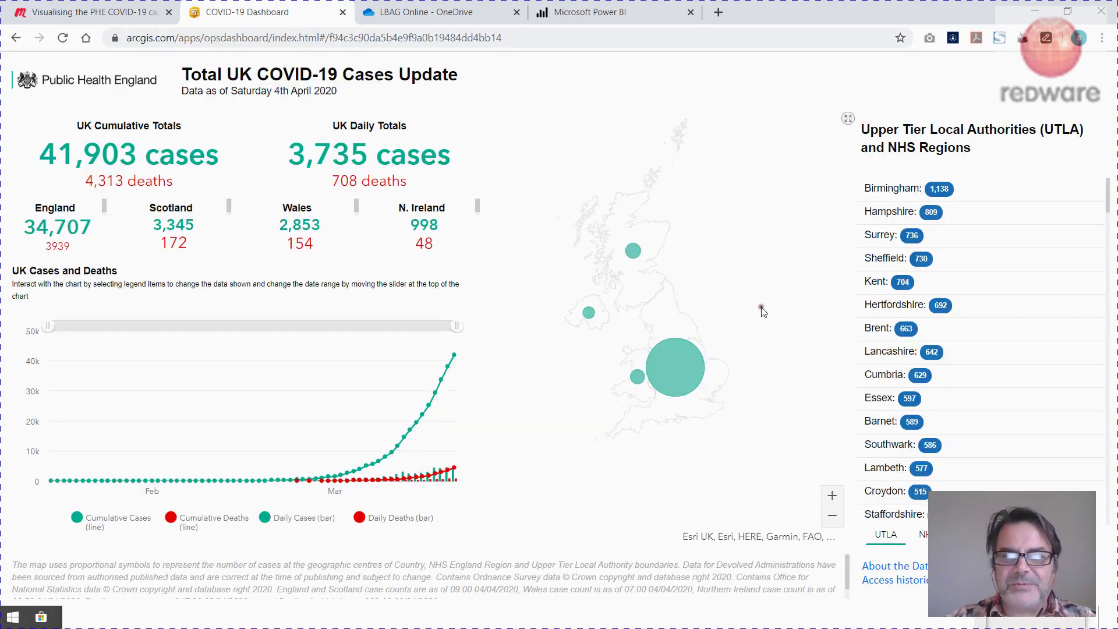
left_click(867, 262)
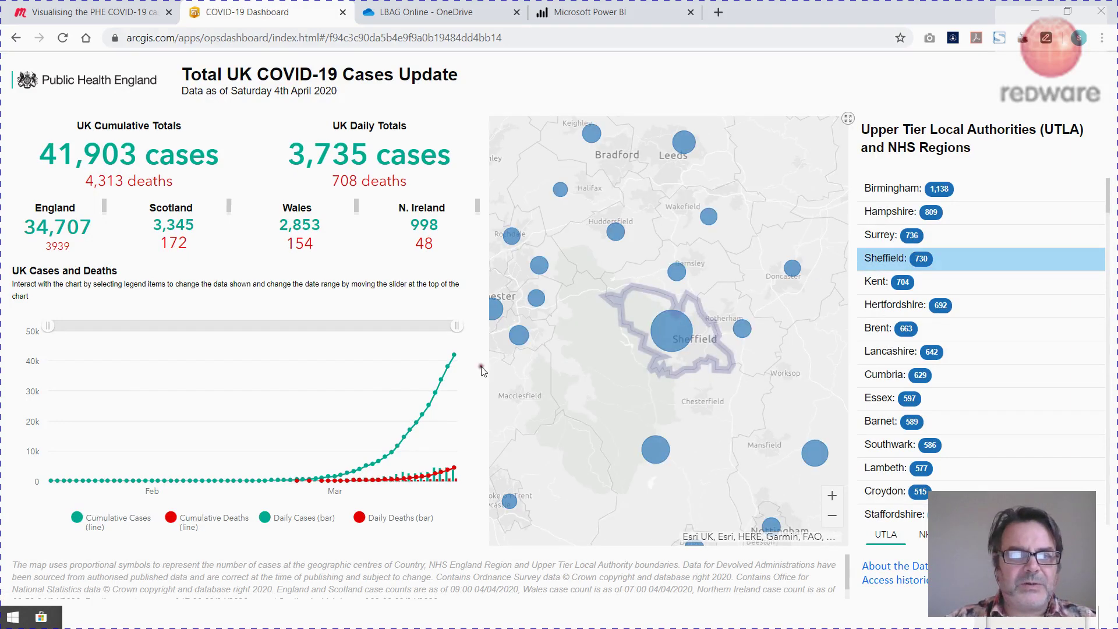
left_click(924, 401)
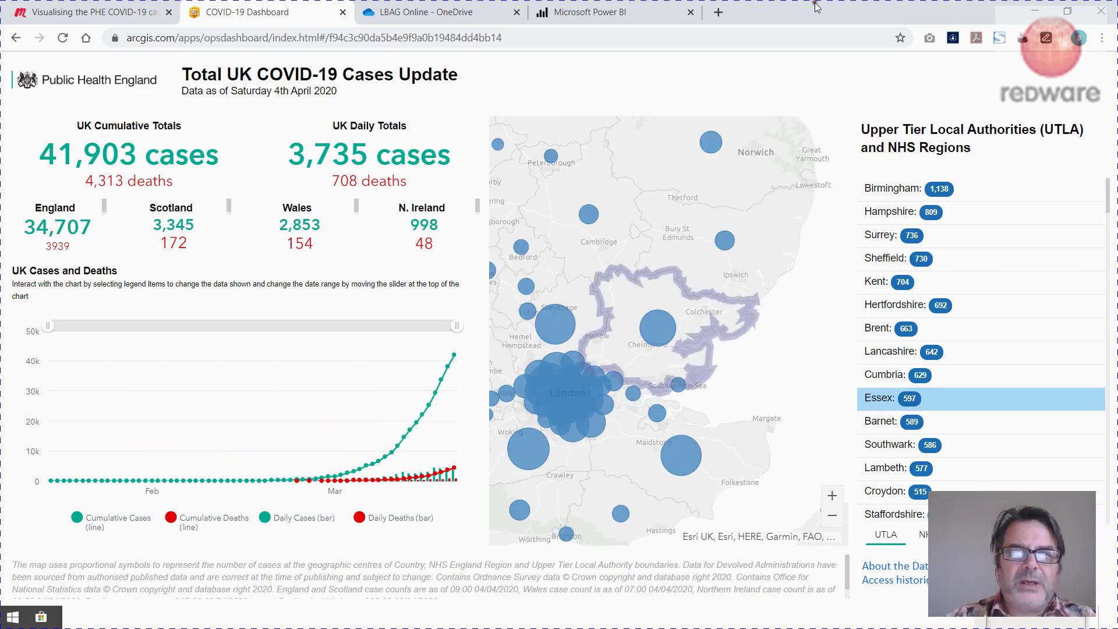
Move the browser and Notepad windows aside and bring up the PHE COVID Explore v3 report maximized in Power BI Desktop.
left_click_drag(827, 7, 1023, 263)
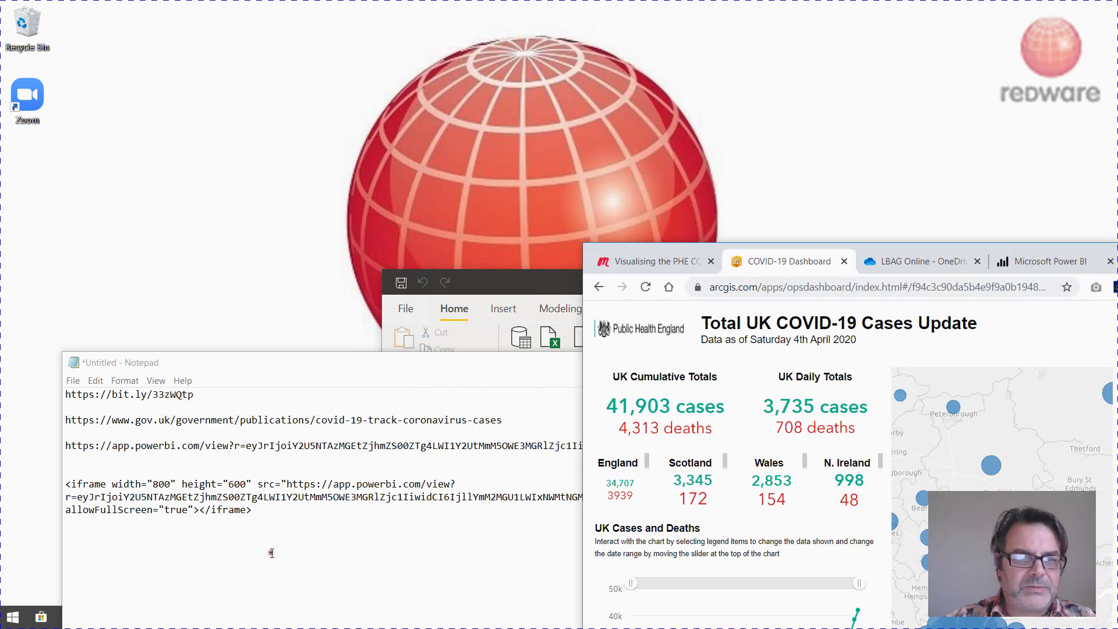
left_click_drag(389, 368, 594, 610)
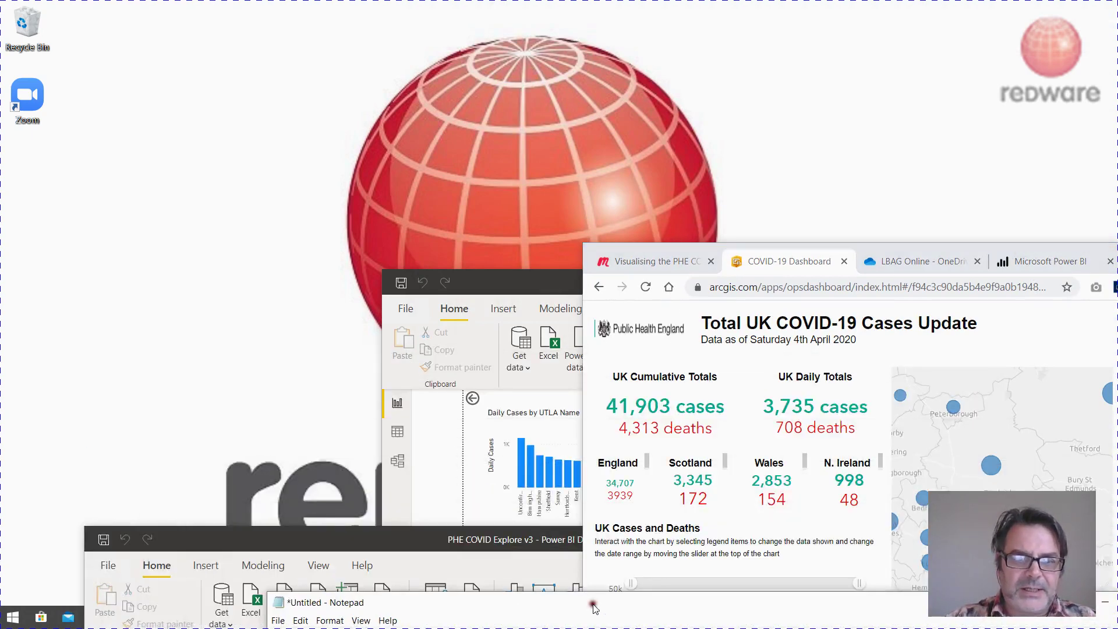
double_click(386, 539)
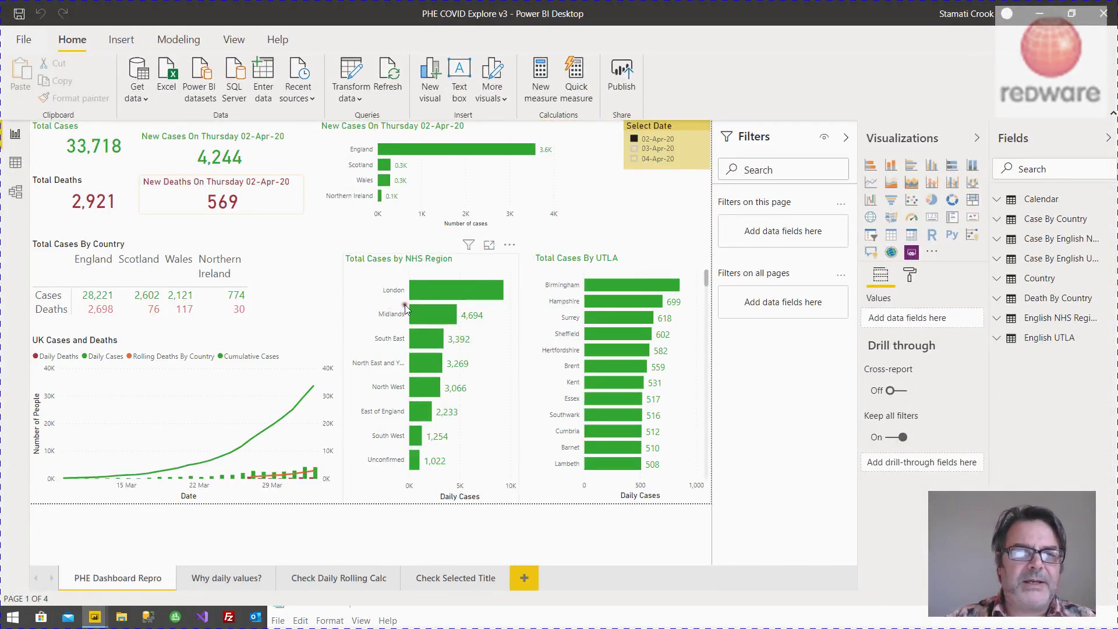
Cross-highlight Midlands, London and South East in turn in the Total Cases by NHS Region chart.
left_click(421, 319)
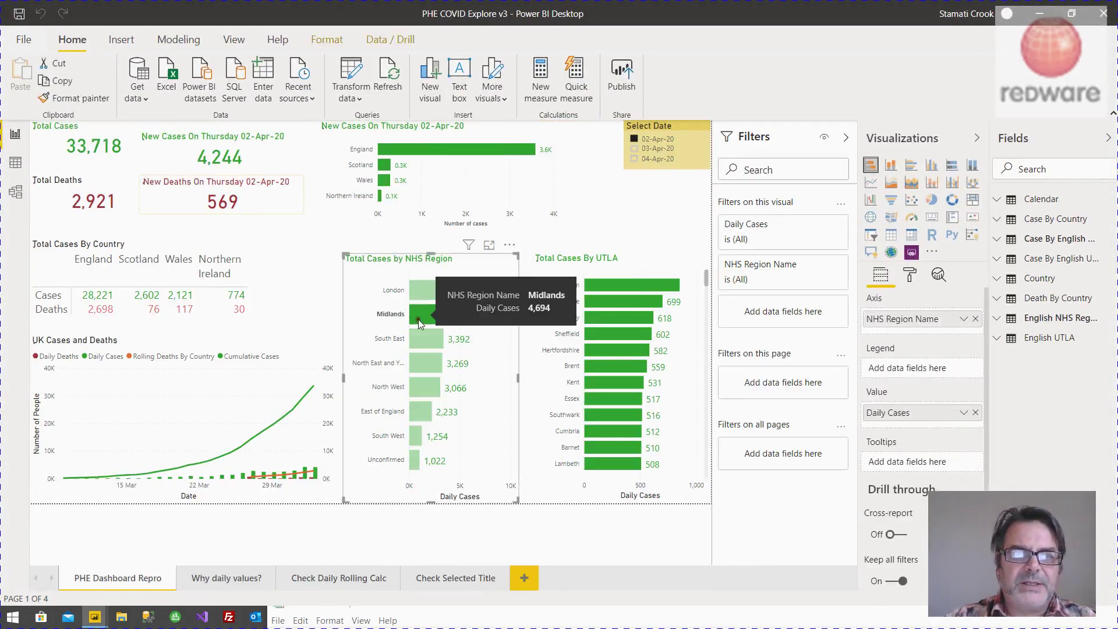
left_click(288, 309)
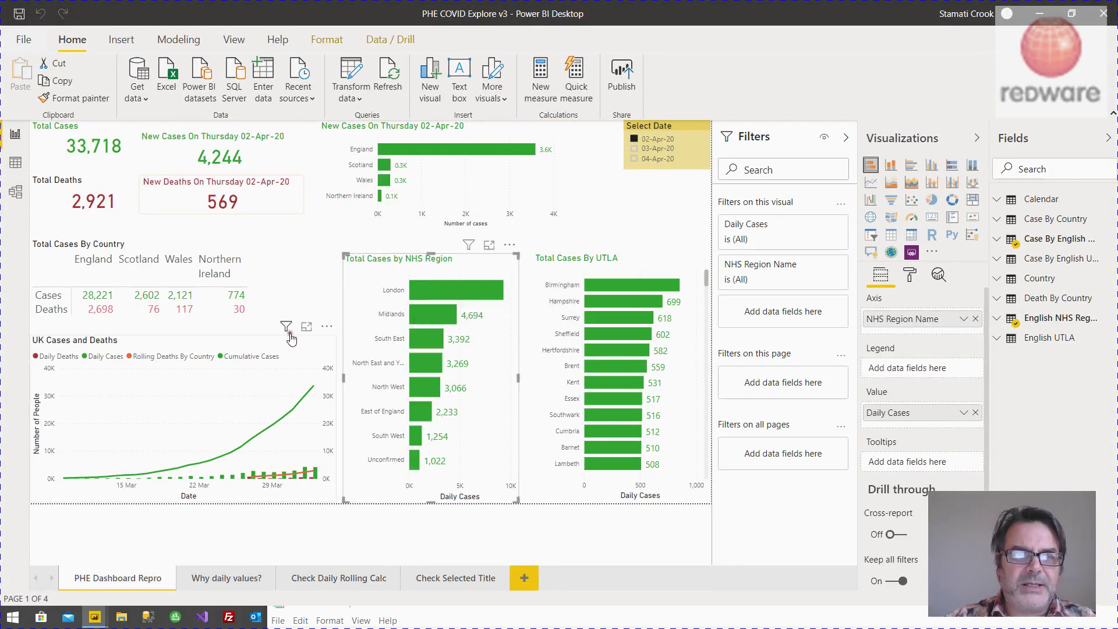
left_click(447, 319)
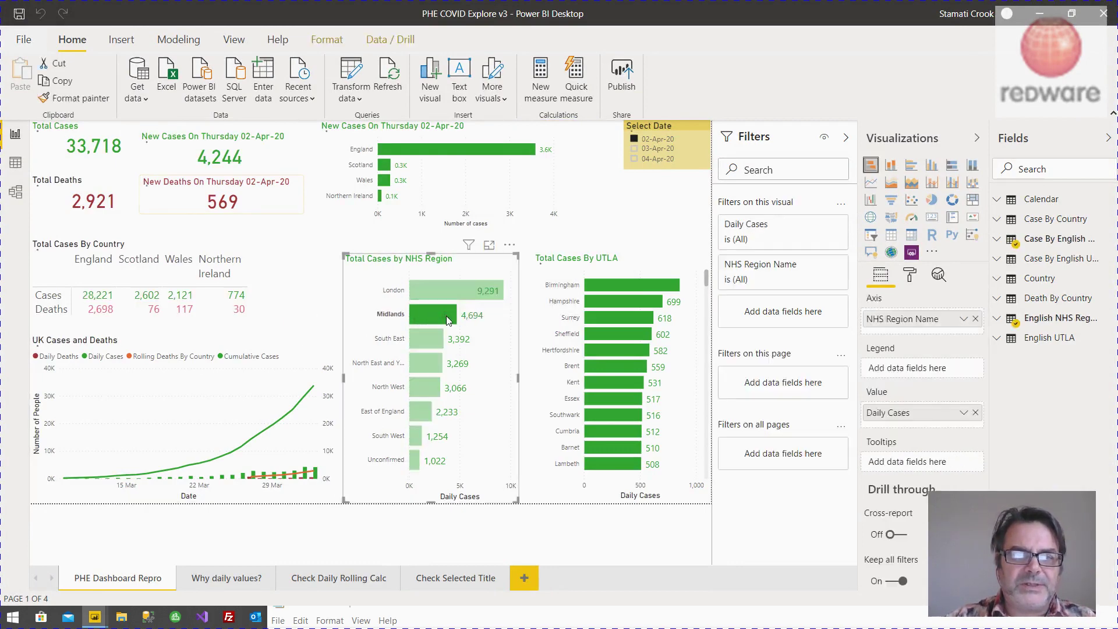
left_click(460, 294)
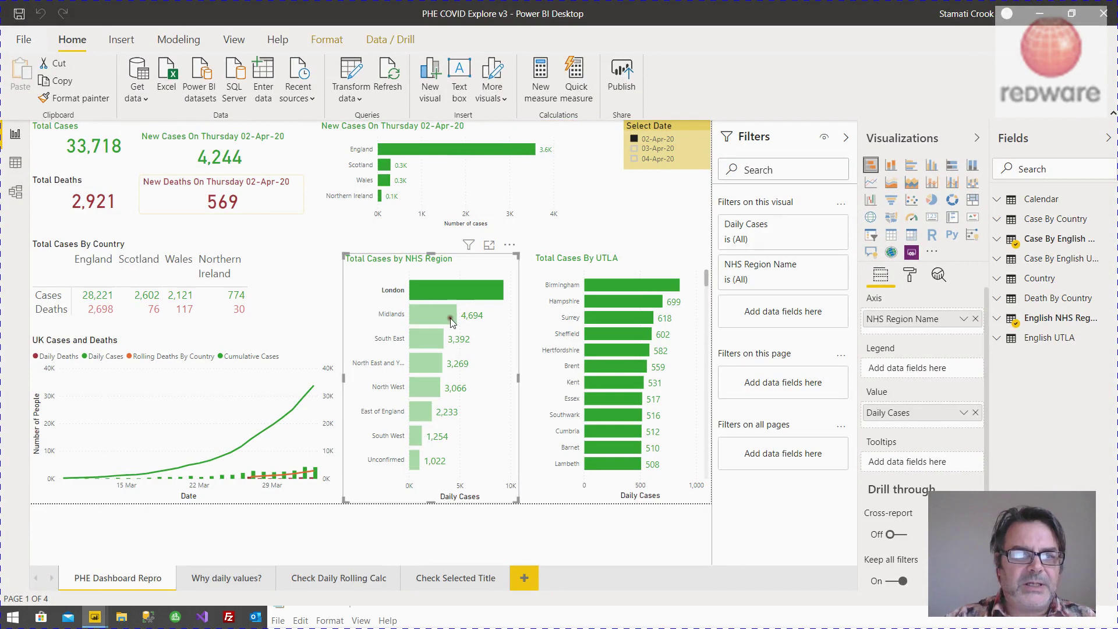
left_click(425, 343)
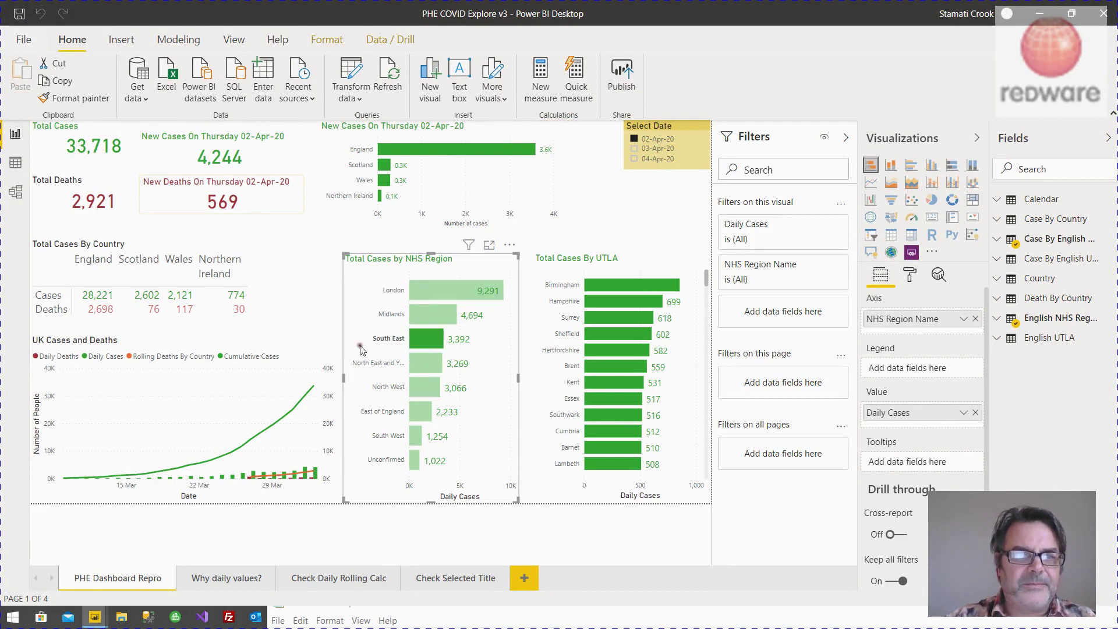
Highlight Hertfordshire in the Total Cases By UTLA chart, and England and Scotland in the New Cases chart.
left_click(603, 352)
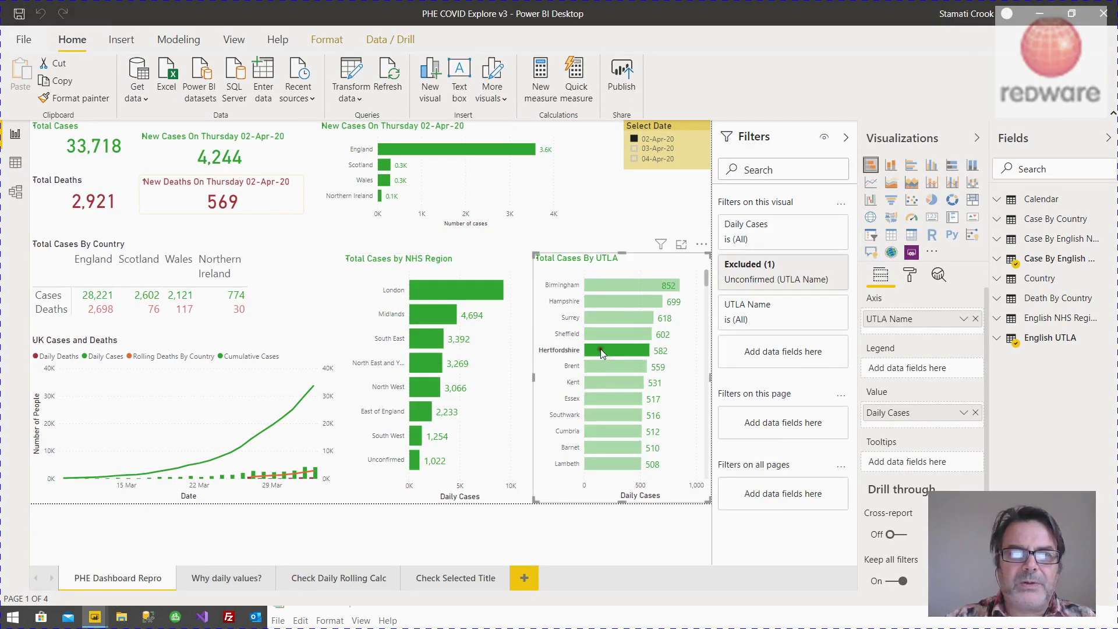
left_click(470, 153)
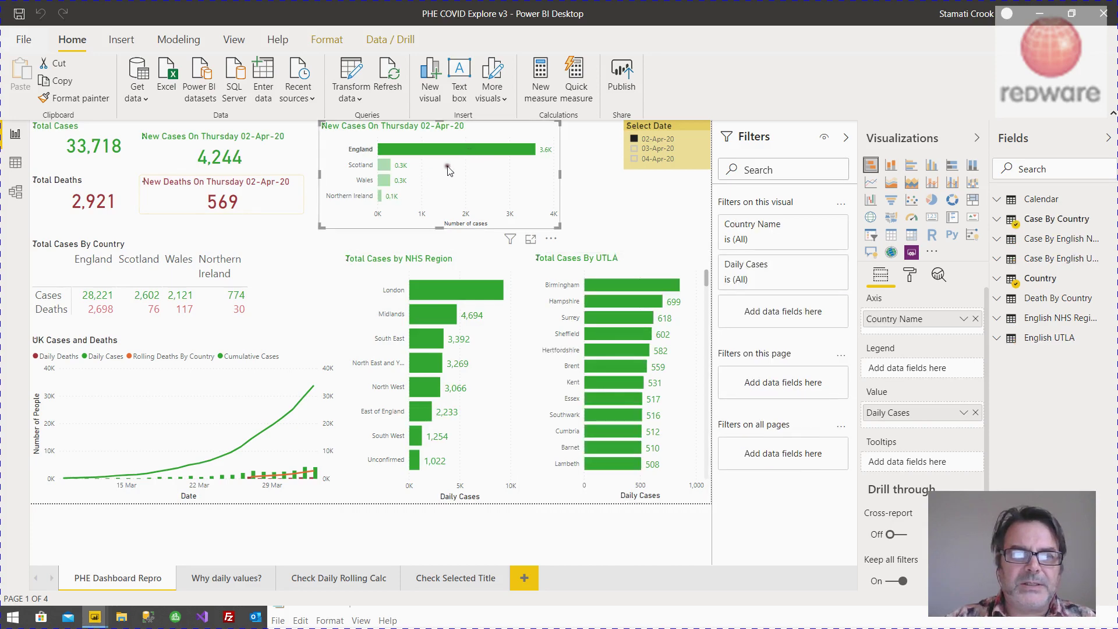
left_click(383, 166)
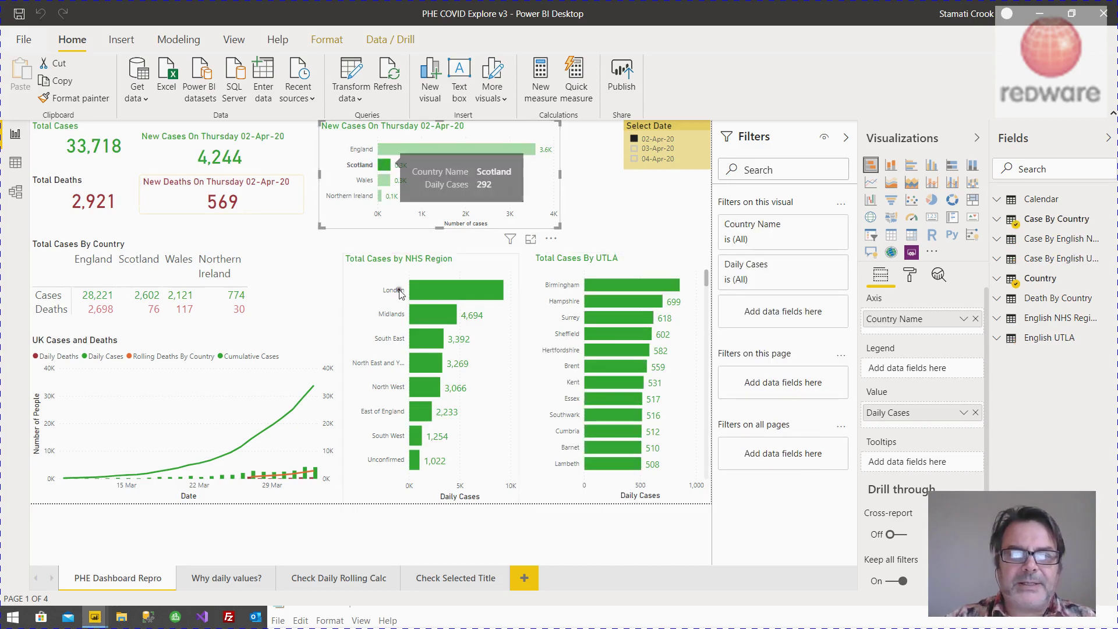
Restore the PHE COVID Explore v3 report to a smaller window and close it.
left_click_drag(544, 12, 369, 149)
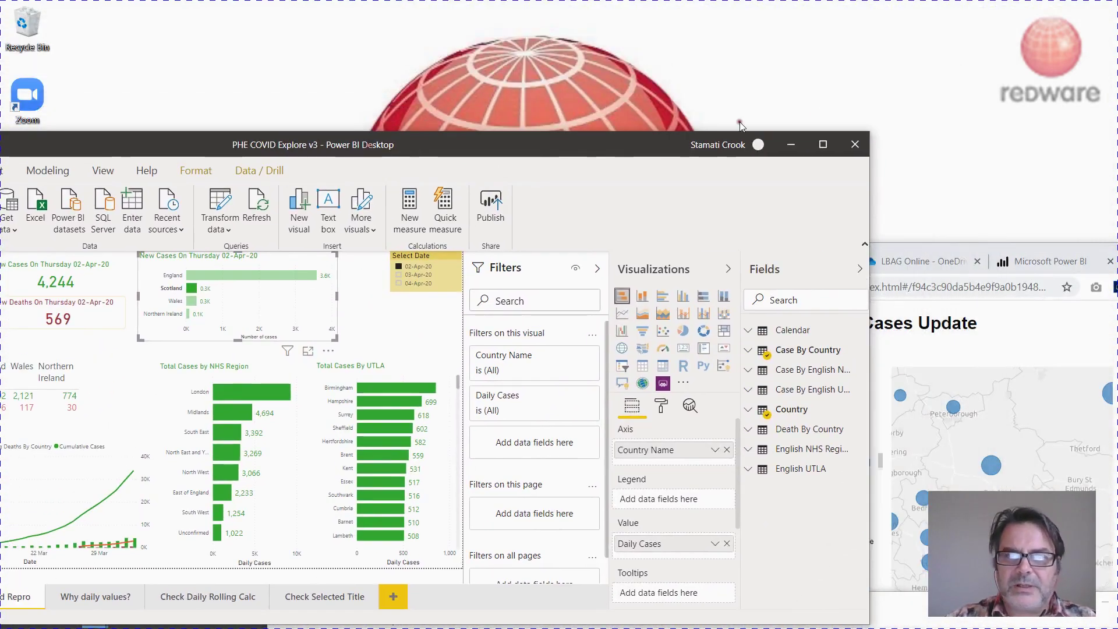
left_click(854, 145)
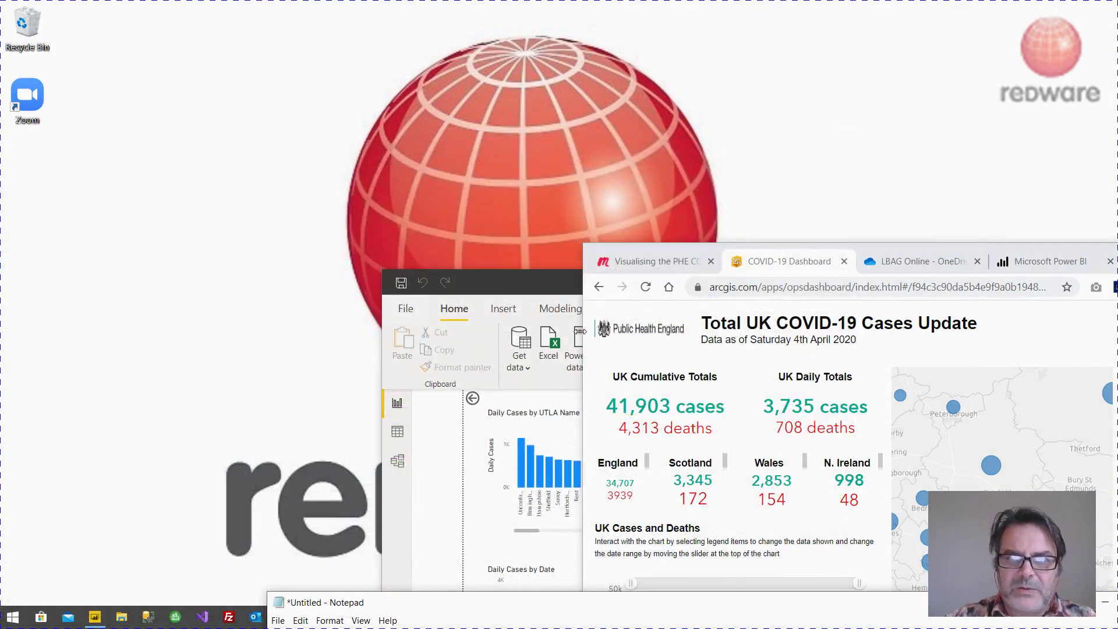
Switch to the LBAG Online OneDrive page in the enlarged browser window and open the PHE COVID-19 Case Study folder.
left_click_drag(585, 335, 164, 335)
left_click(603, 262)
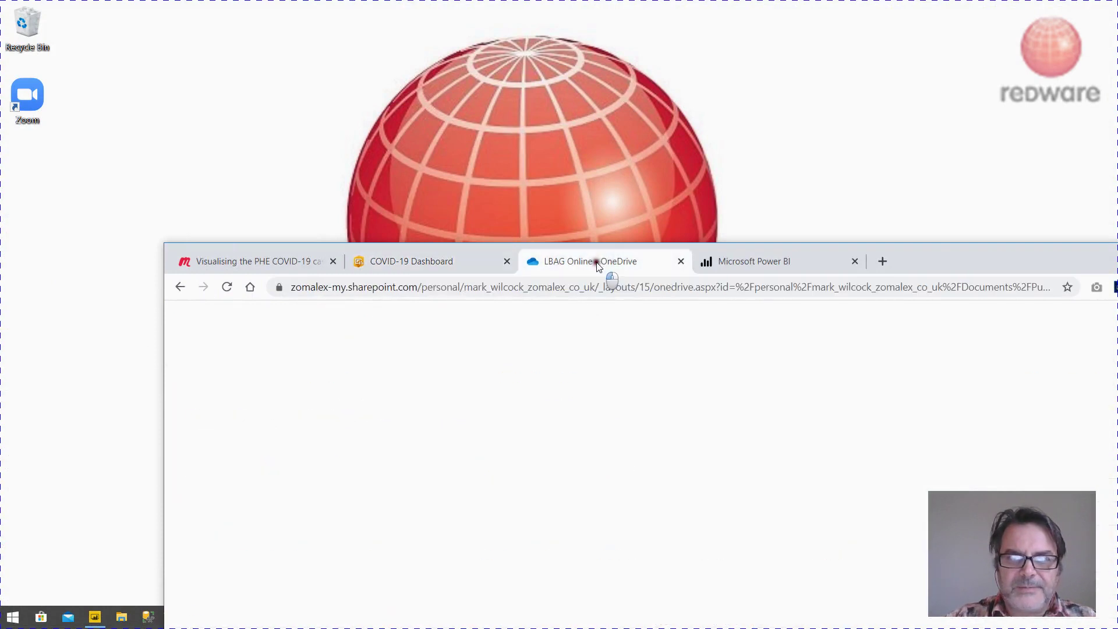
left_click_drag(991, 261, 938, 76)
left_click(310, 366)
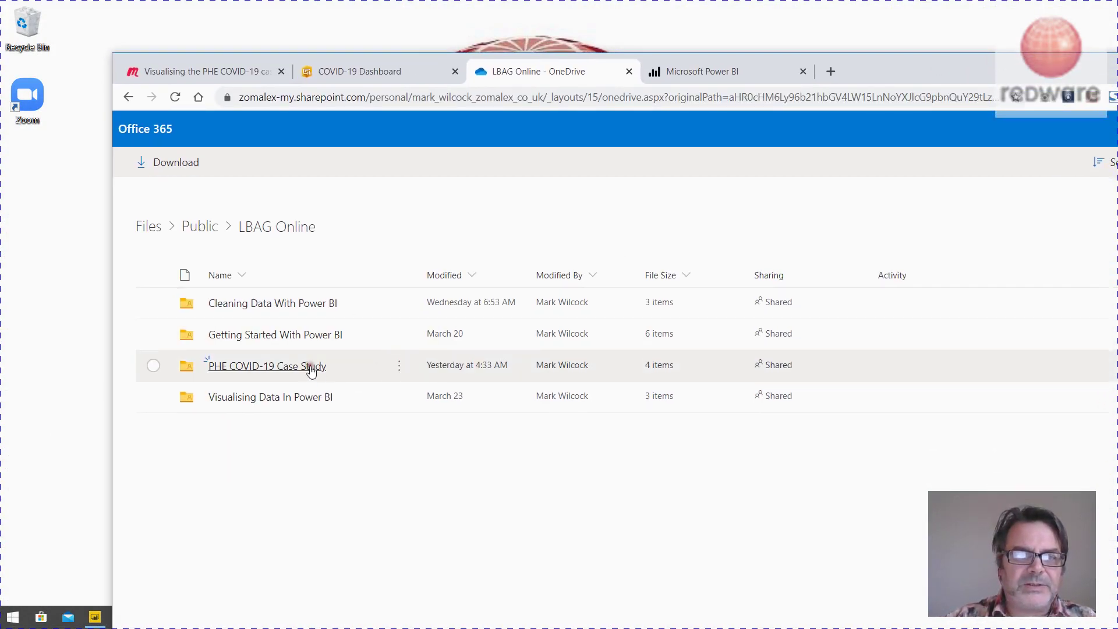
mouse_move(271, 401)
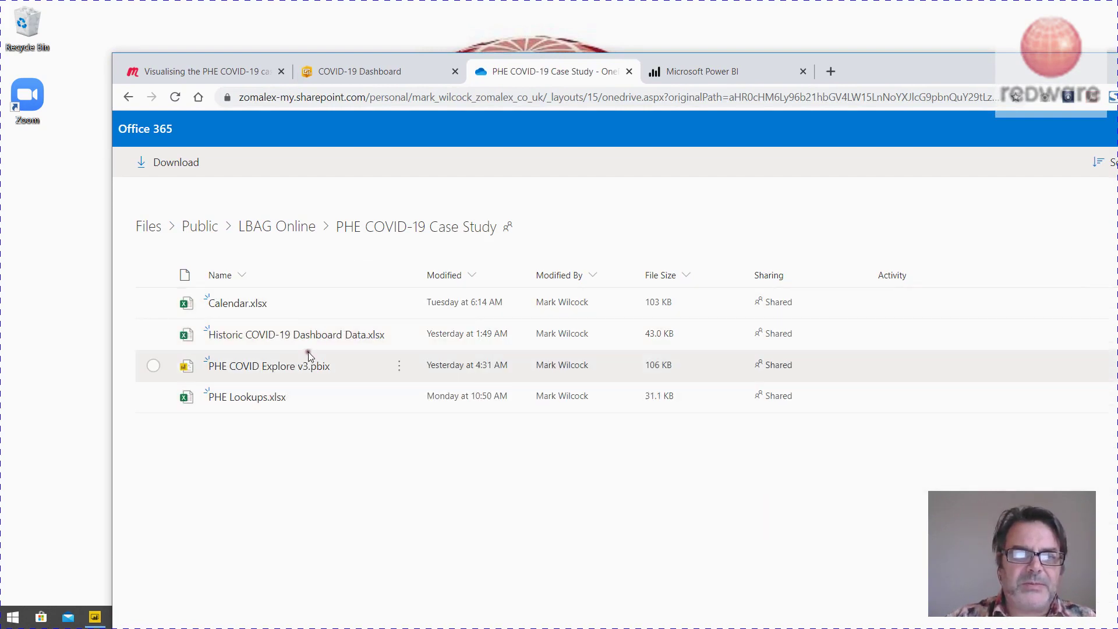
Review the PHE COVID Explore v3.pbix file entry, the published Power BI report and the Meetup event page.
mouse_move(287, 370)
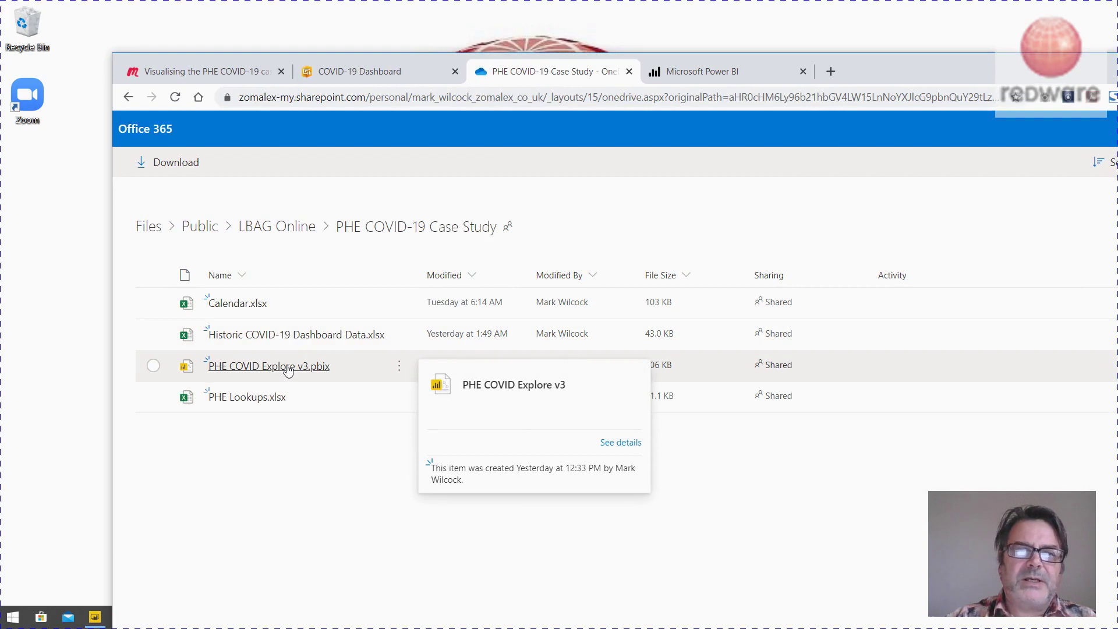
left_click(715, 76)
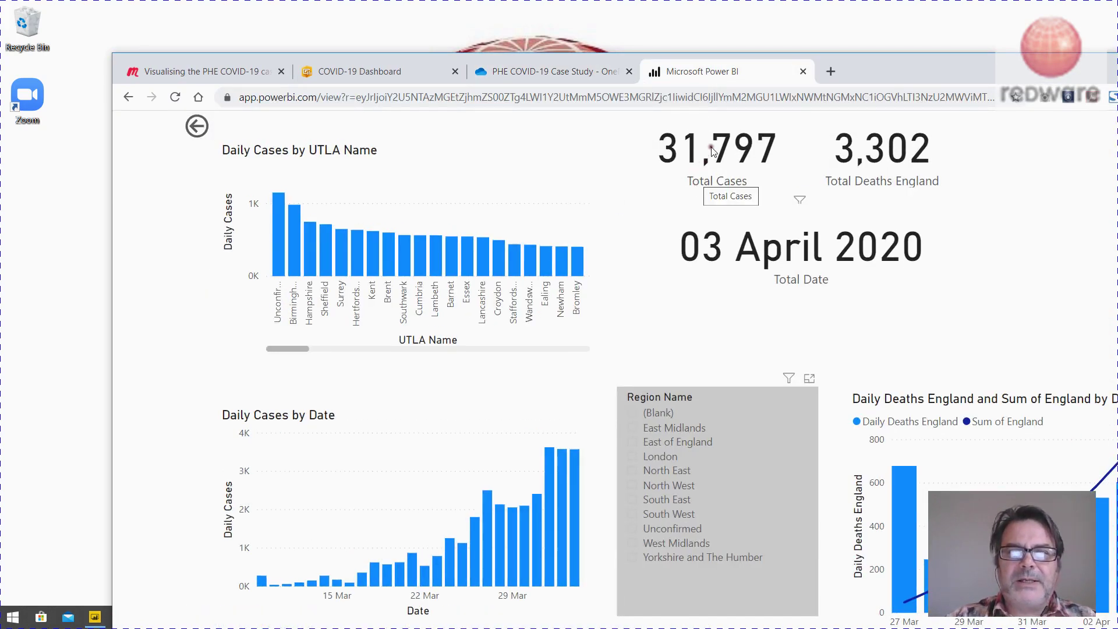
left_click(227, 76)
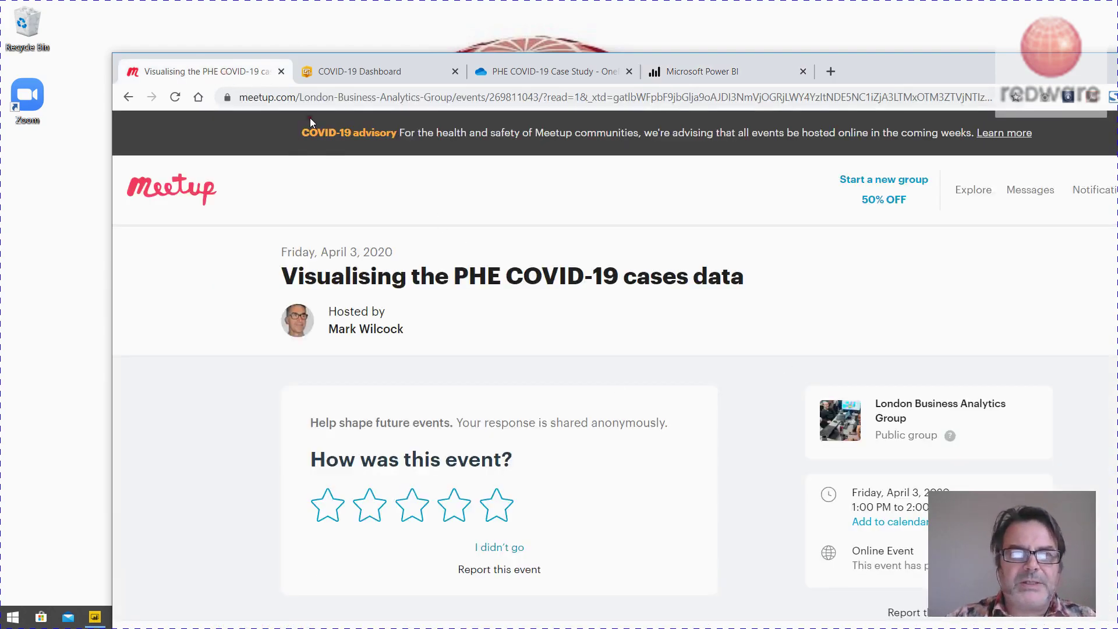
Switch to the COVID-19 Dashboard page, maximize the browser window and download the historic data workbook.
left_click(344, 72)
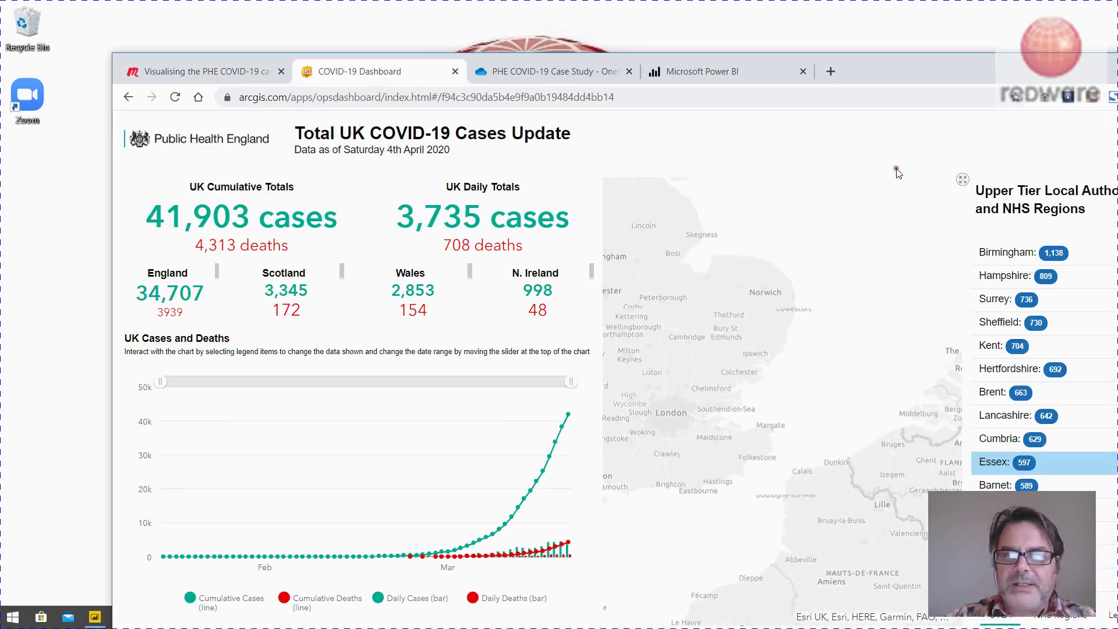
double_click(926, 67)
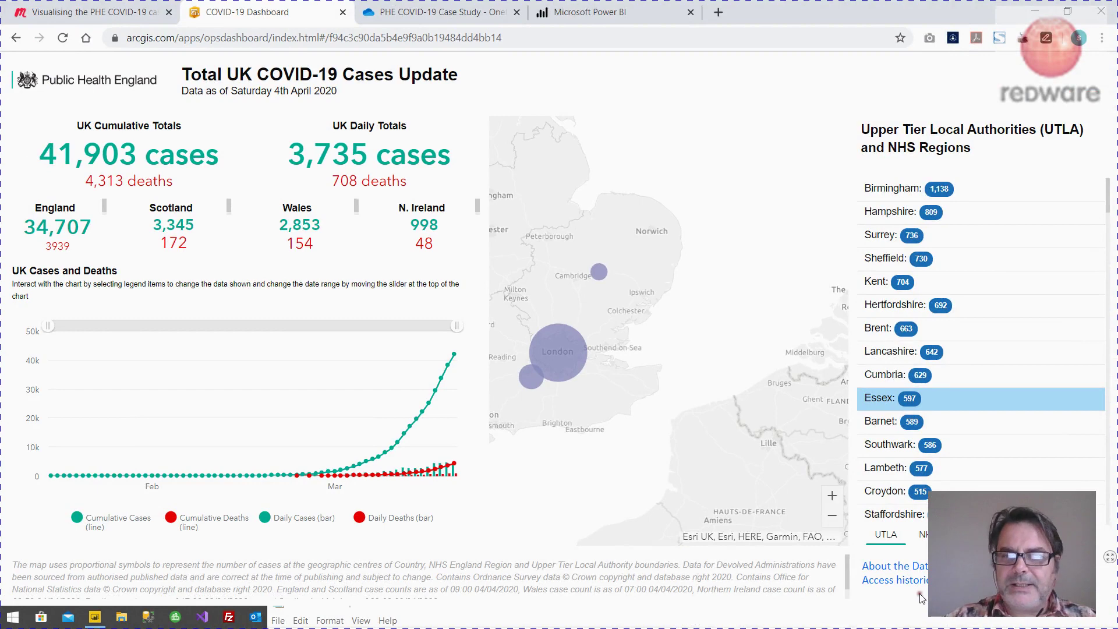
left_click(924, 581)
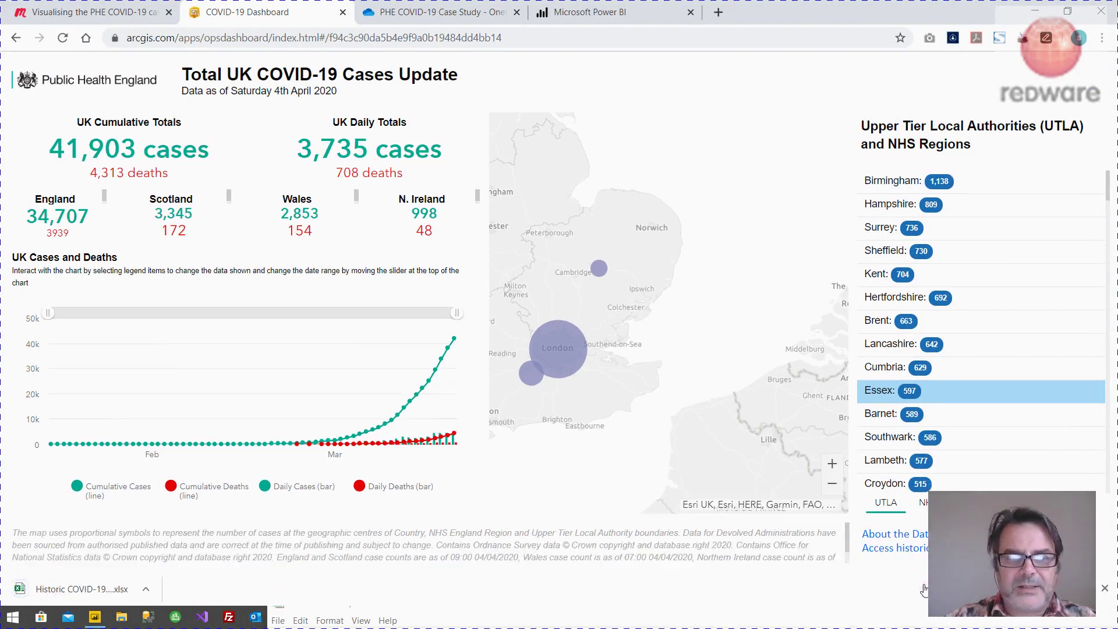
Check PHE Lookups.xlsx in the PHE COVID-19 Case Study folder and move the browser window off the Power BI report.
left_click(447, 11)
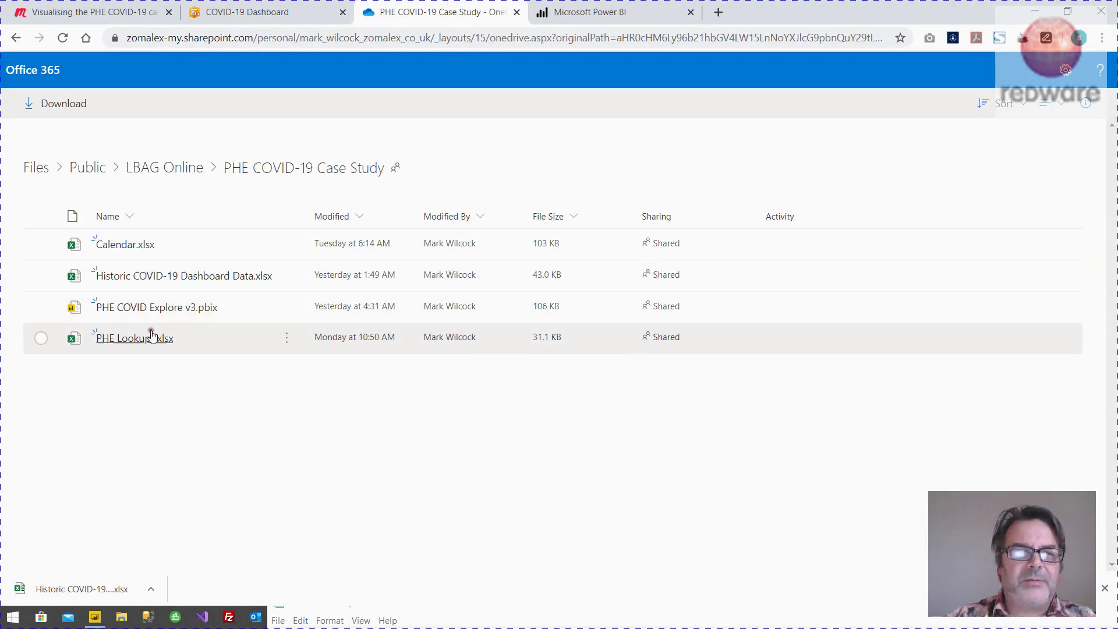
mouse_move(147, 342)
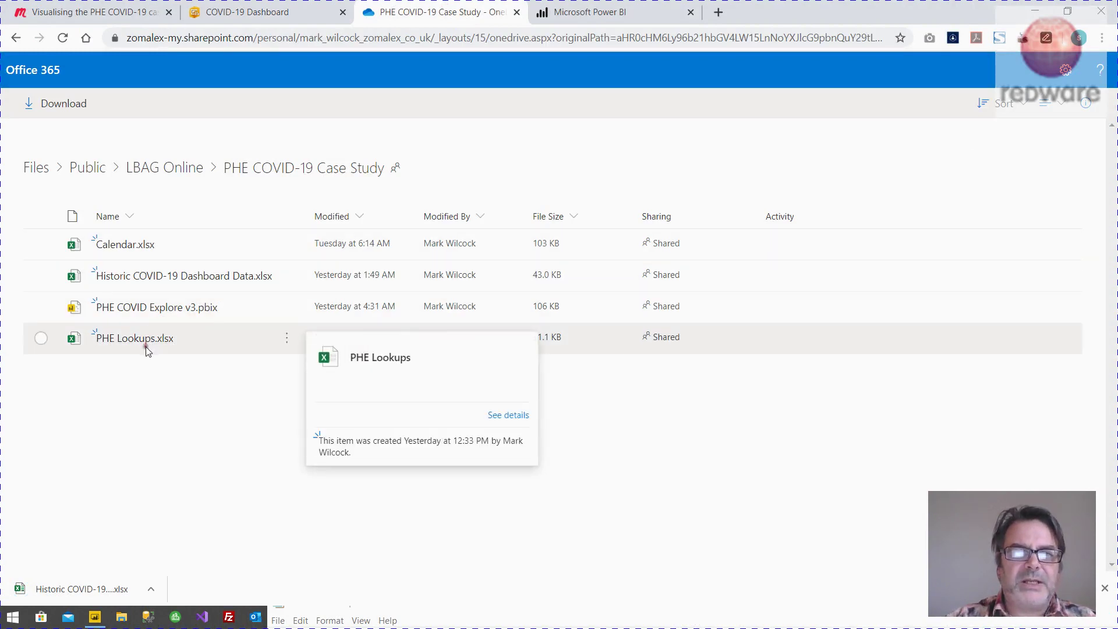
left_click_drag(837, 19, 841, 480)
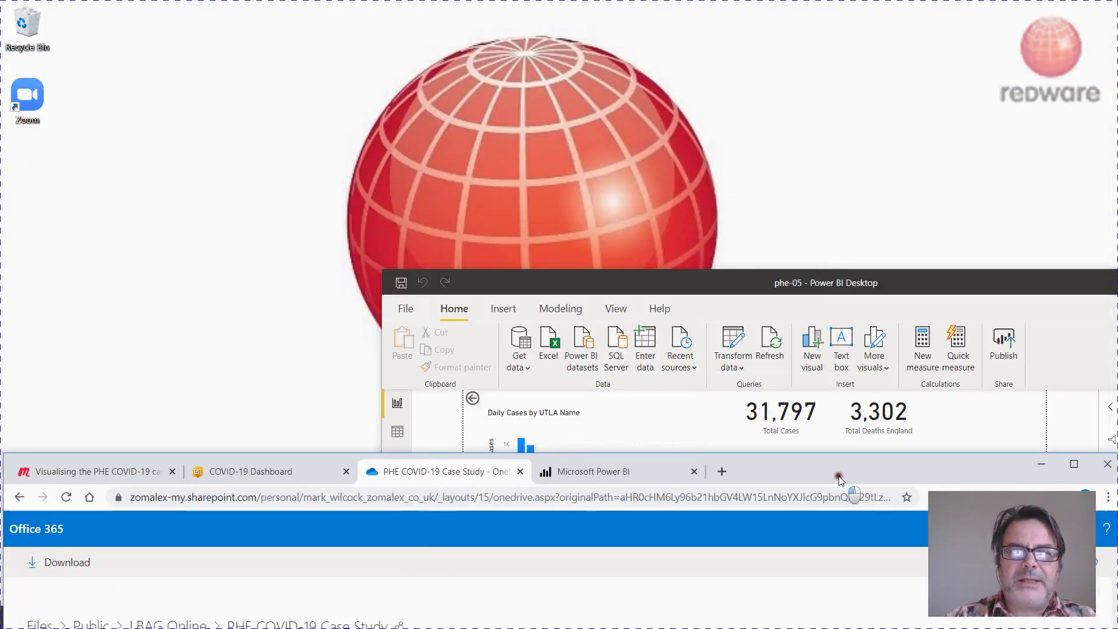
Maximize the phe-05 report and cross-highlight 27 March in the Daily Deaths England chart and 31 March in Daily Cases by Date.
double_click(651, 286)
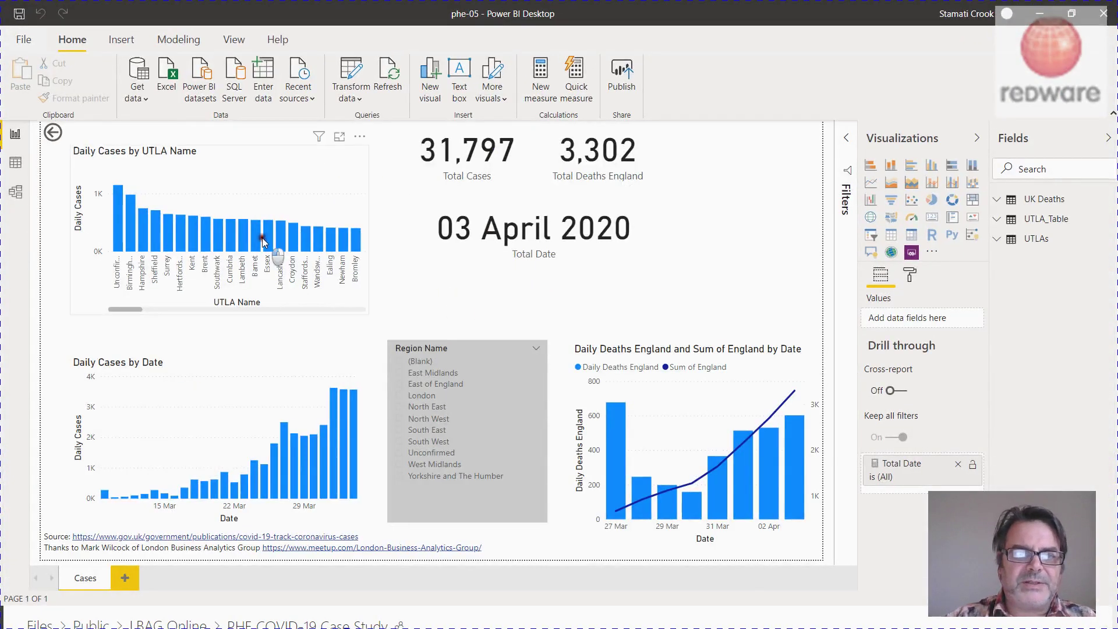
left_click(280, 280)
left_click(616, 468)
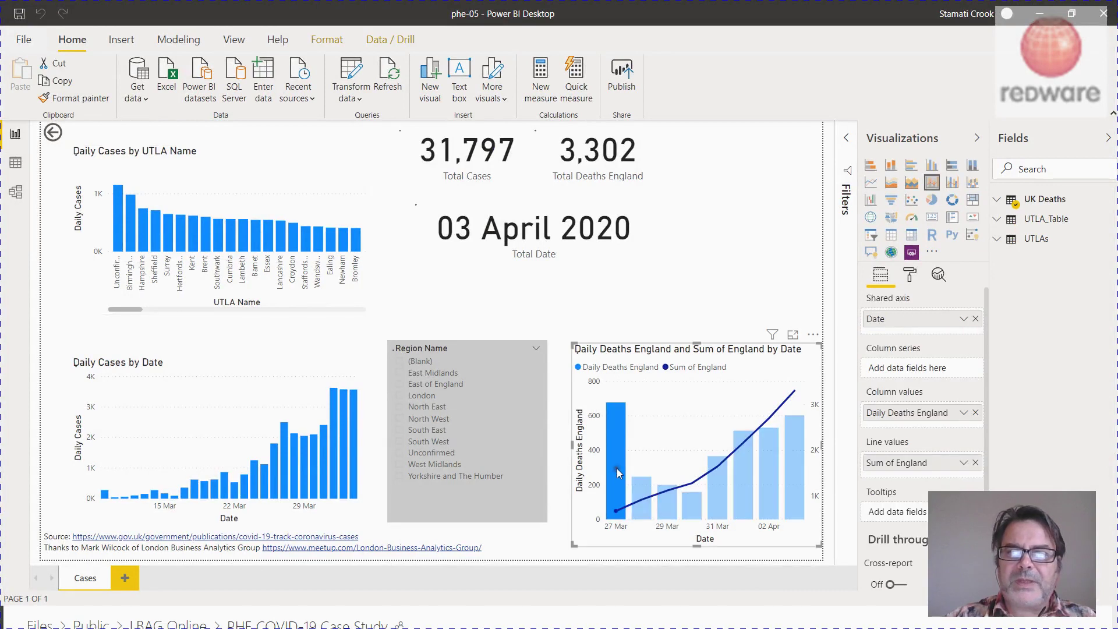
left_click(325, 470)
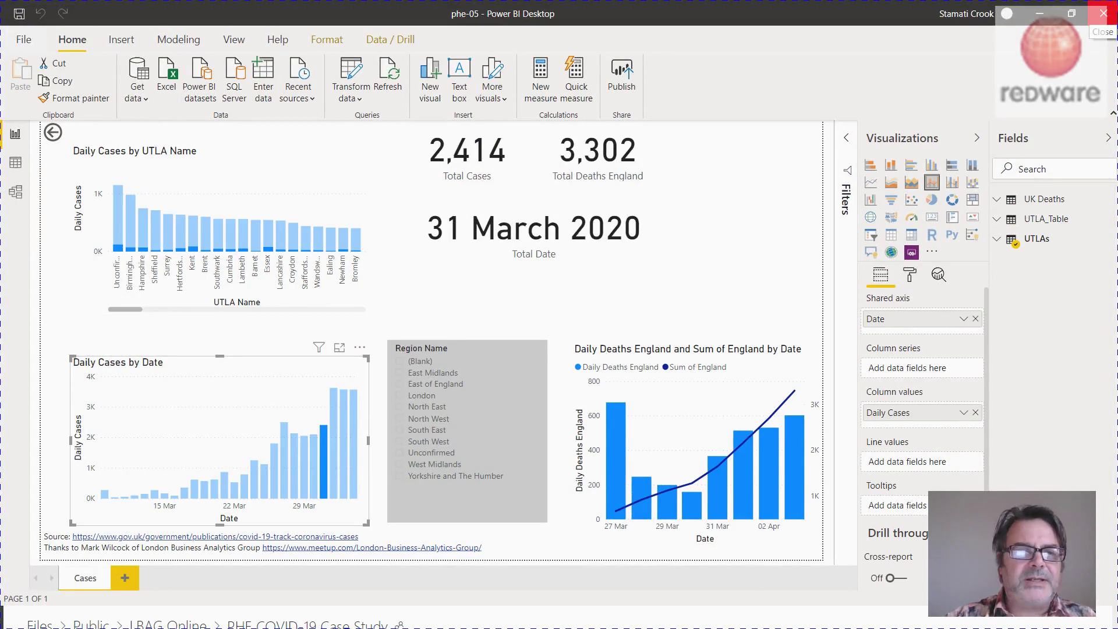
Close the phe-05 report and the browser, and move the untitled Notepad window up so its links are readable.
left_click(1103, 12)
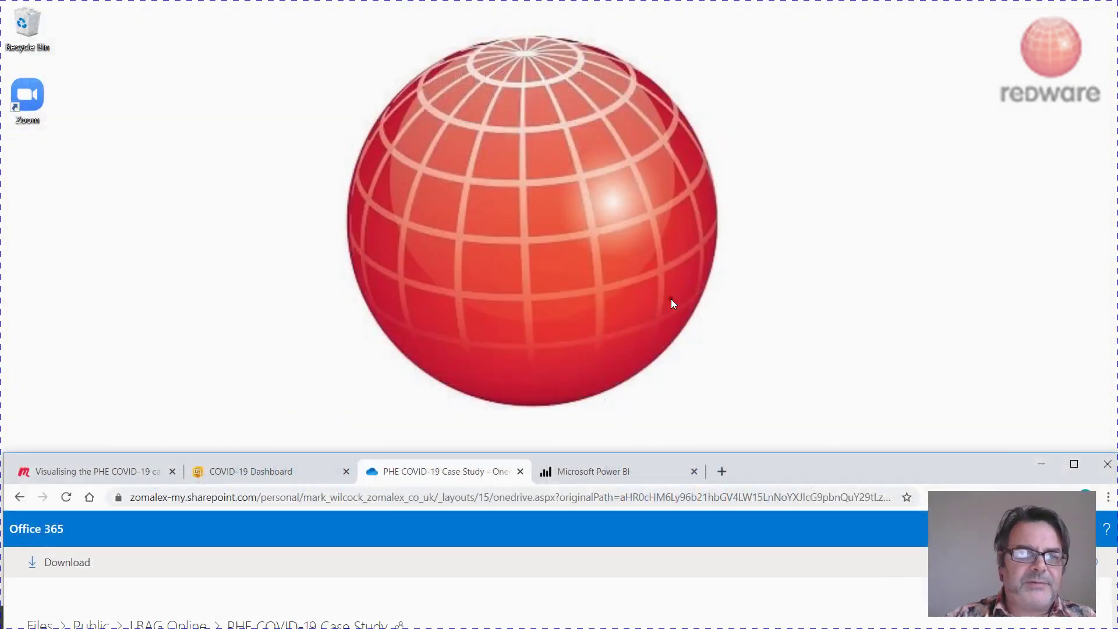
left_click(1109, 463)
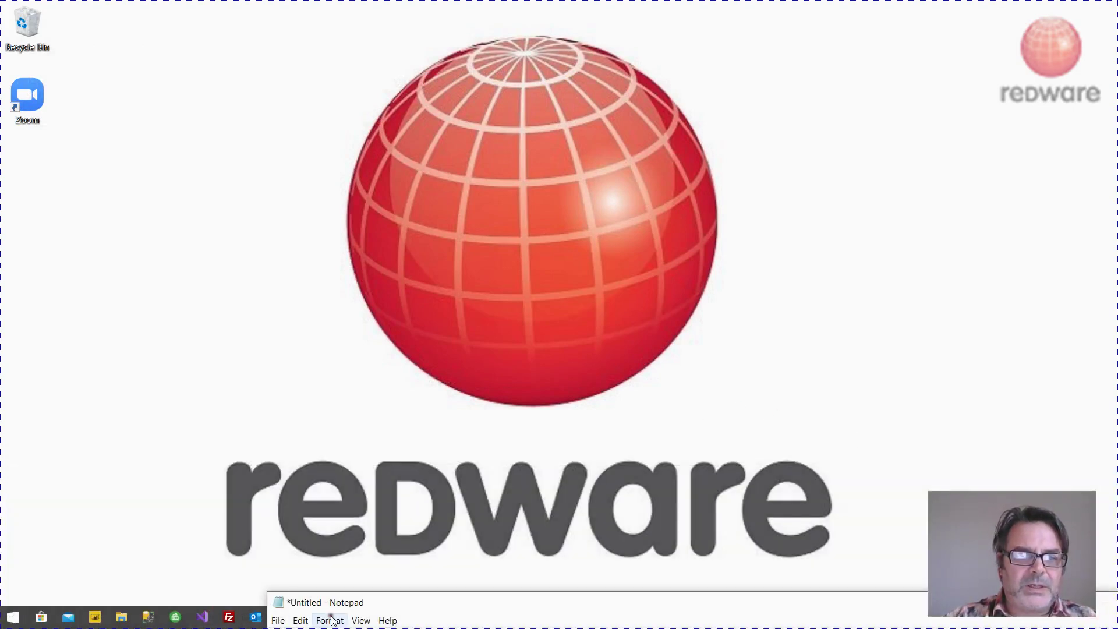
left_click_drag(403, 593, 863, 347)
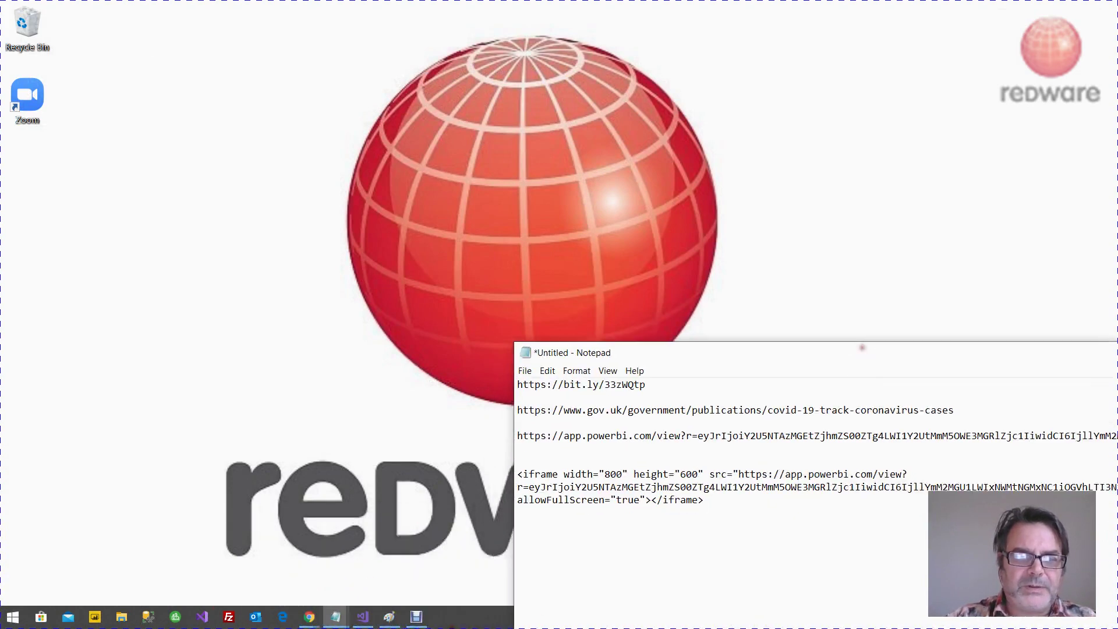
Launch Power BI Desktop and File Explorer, and get past the start screen to a blank report.
left_click(96, 617)
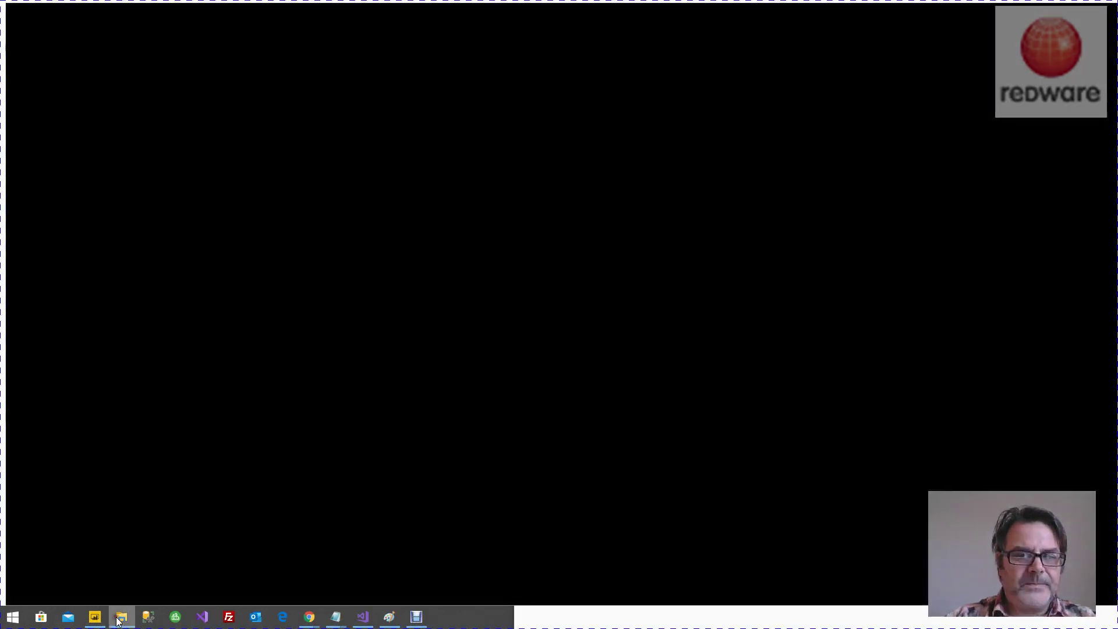
left_click(118, 618)
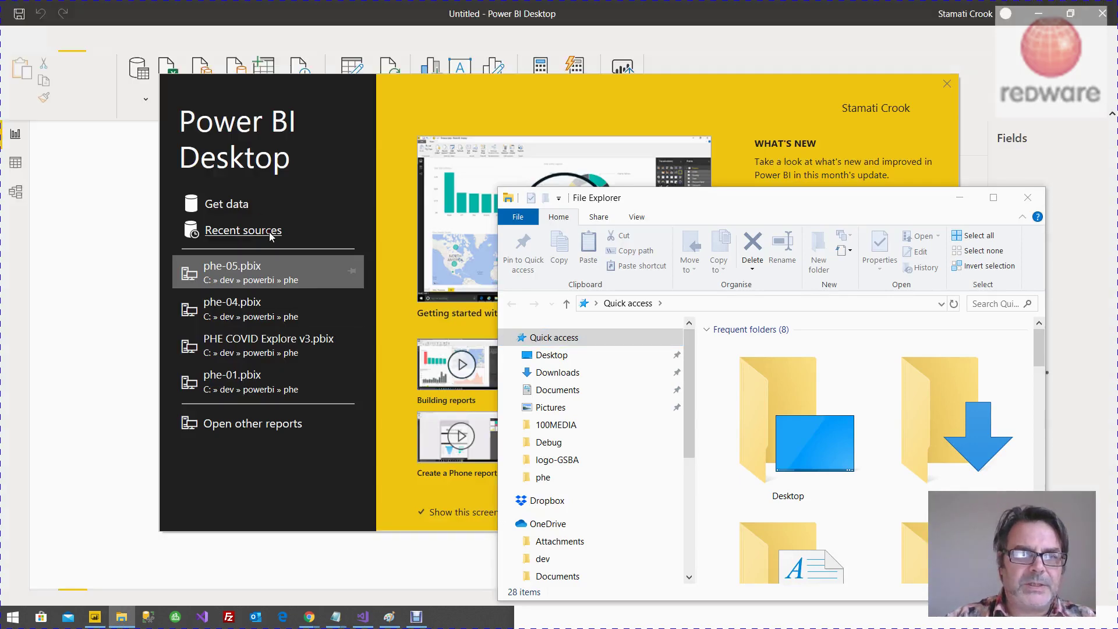
left_click(223, 205)
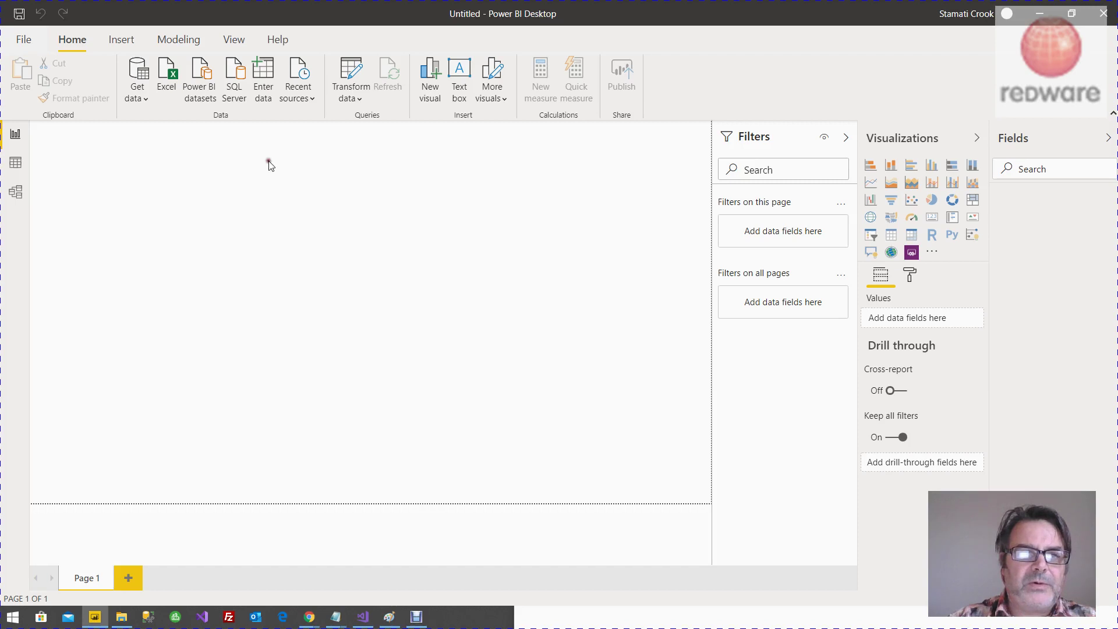
Connect to the Excel workbook Historic COVID-19 Dashboard Data.xlsx, select the UTLAs sheet and send it to Power Query Editor for transformation.
left_click(139, 87)
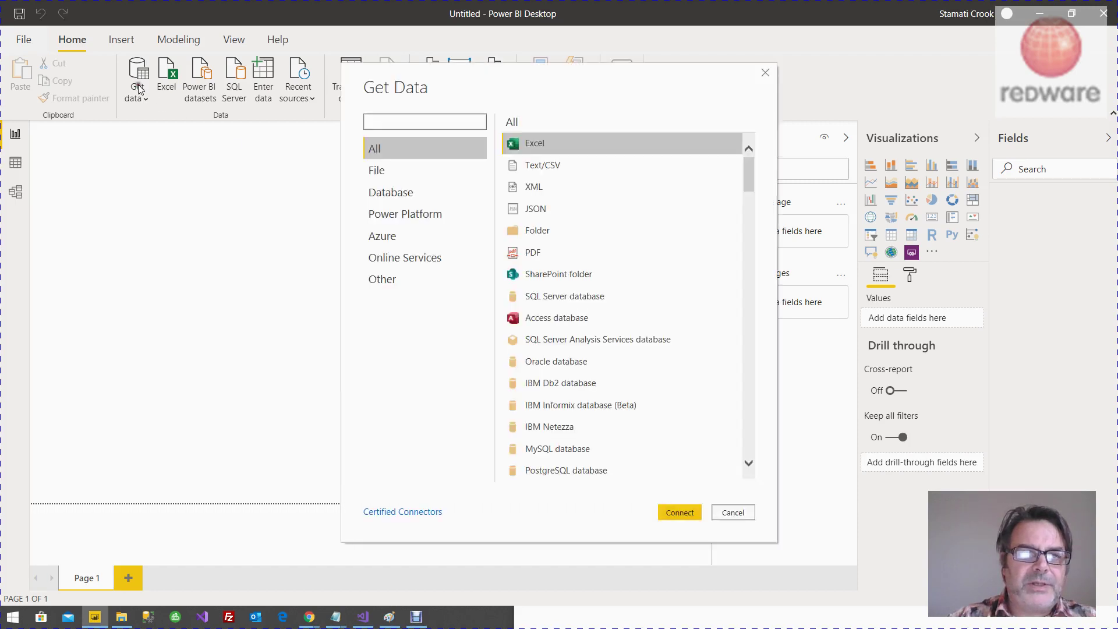
double_click(616, 150)
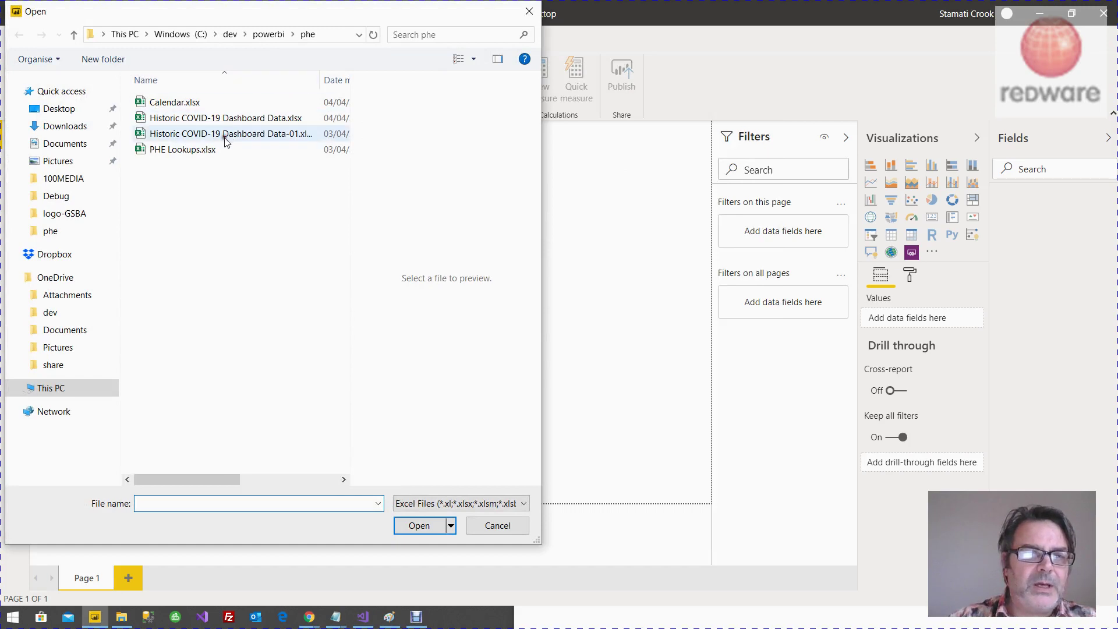
double_click(242, 120)
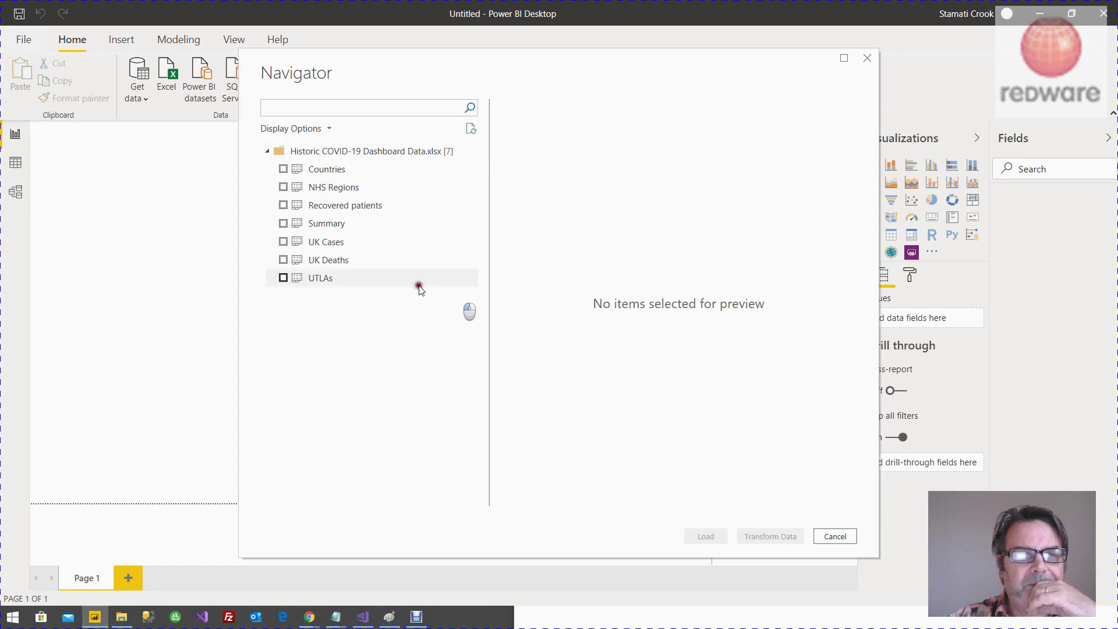
left_click(290, 279)
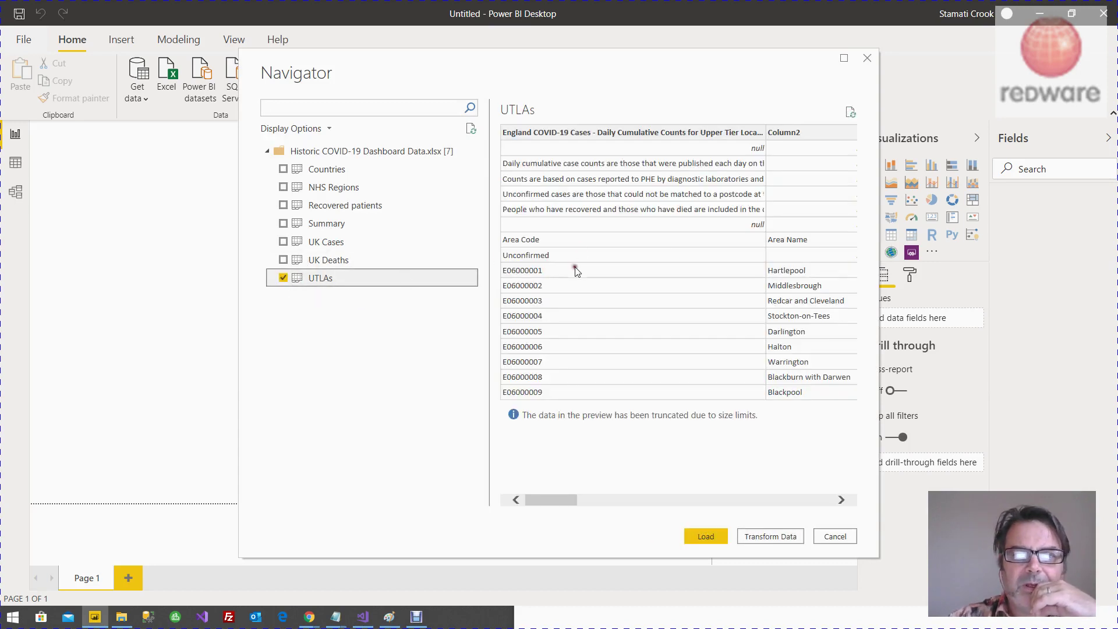
left_click(757, 537)
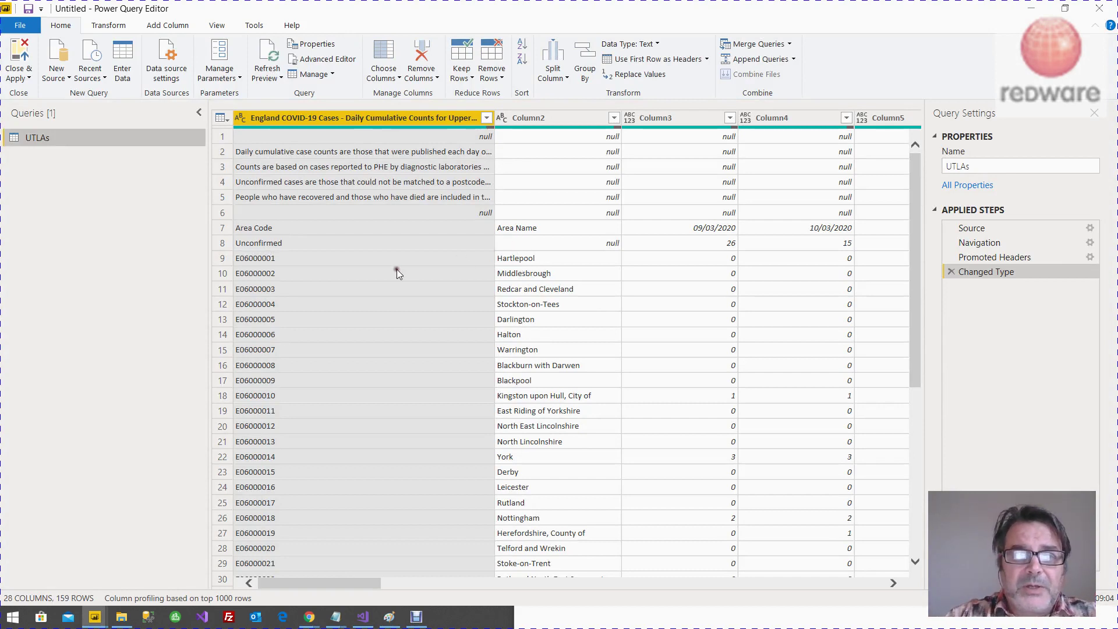
Examine the UTLAs query's note rows, area codes, area names and daily case columns across the whole table.
left_click(344, 264)
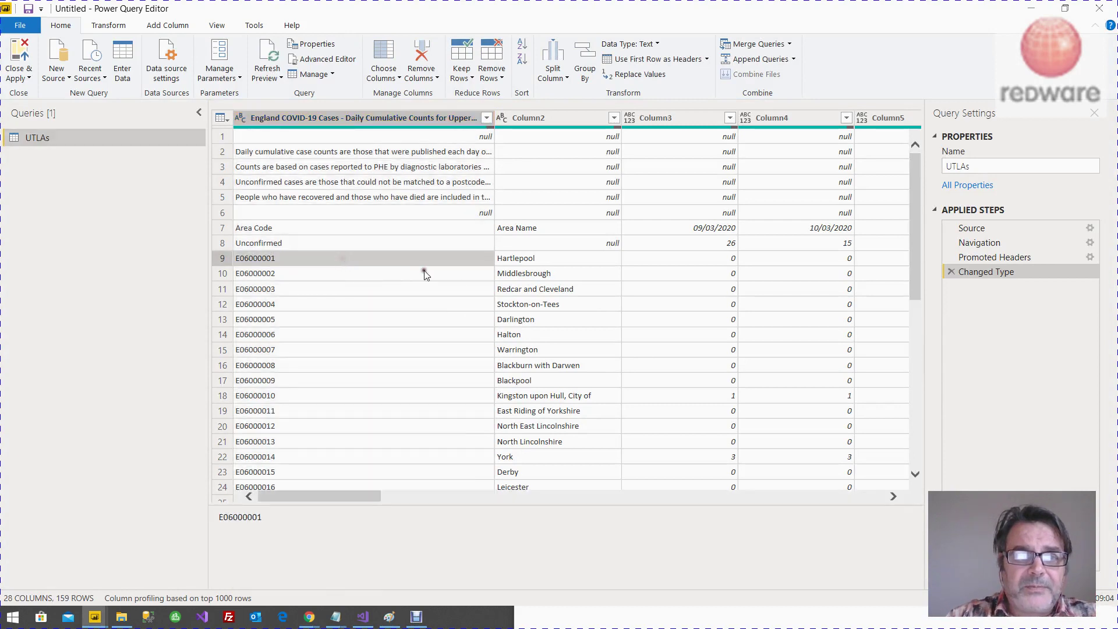
scroll(437, 293, "down", 1)
scroll(437, 293, "down", 3)
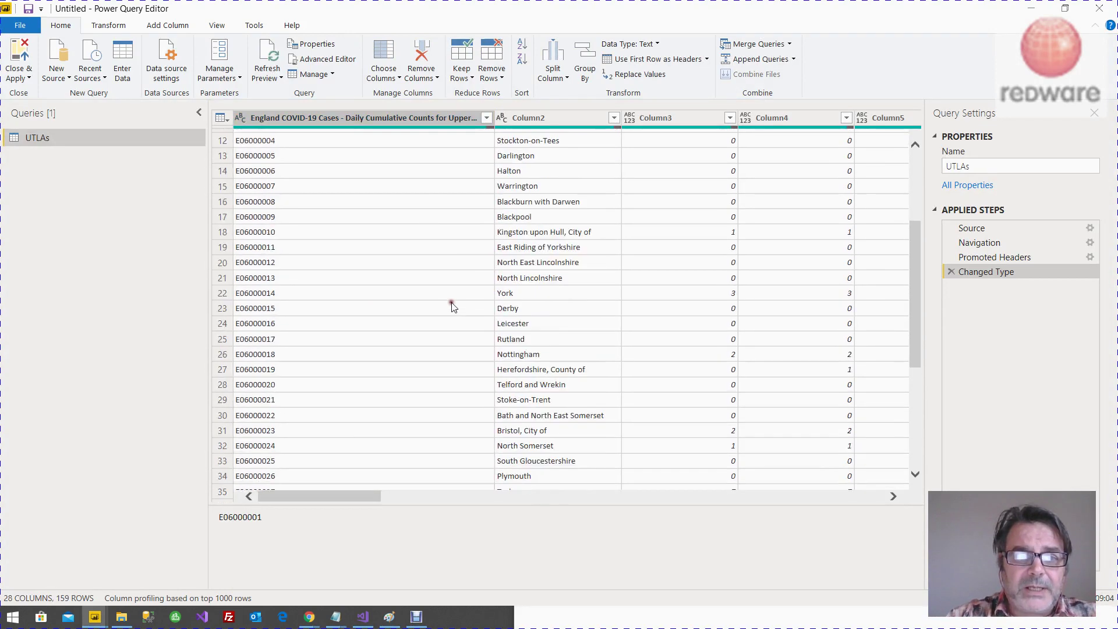
left_click(476, 260)
scroll(400, 337, "down", 3)
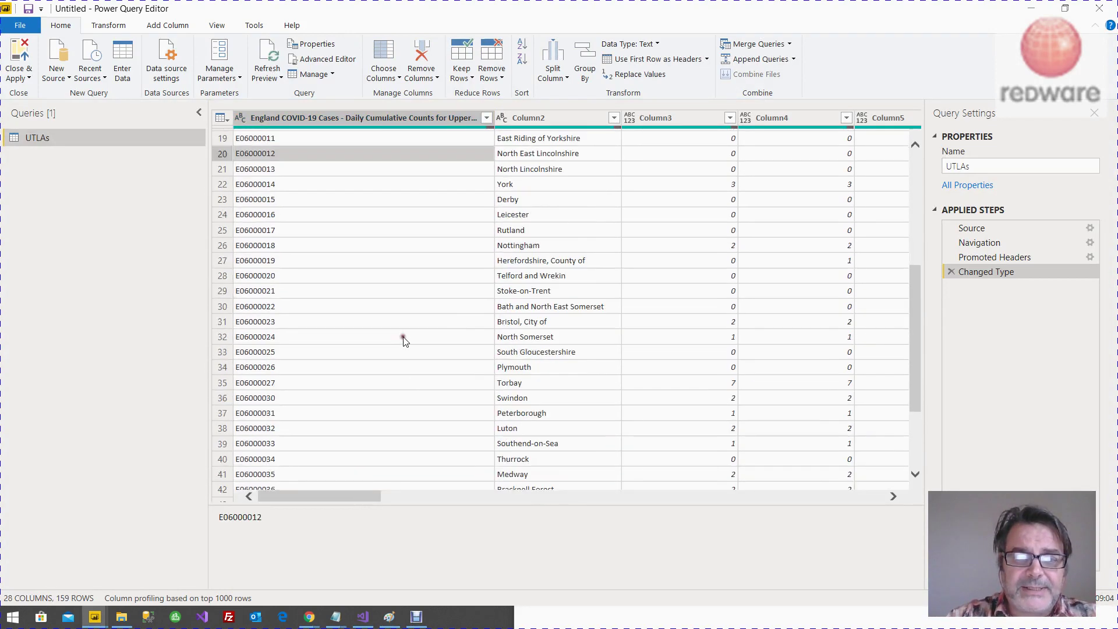
left_click(460, 266)
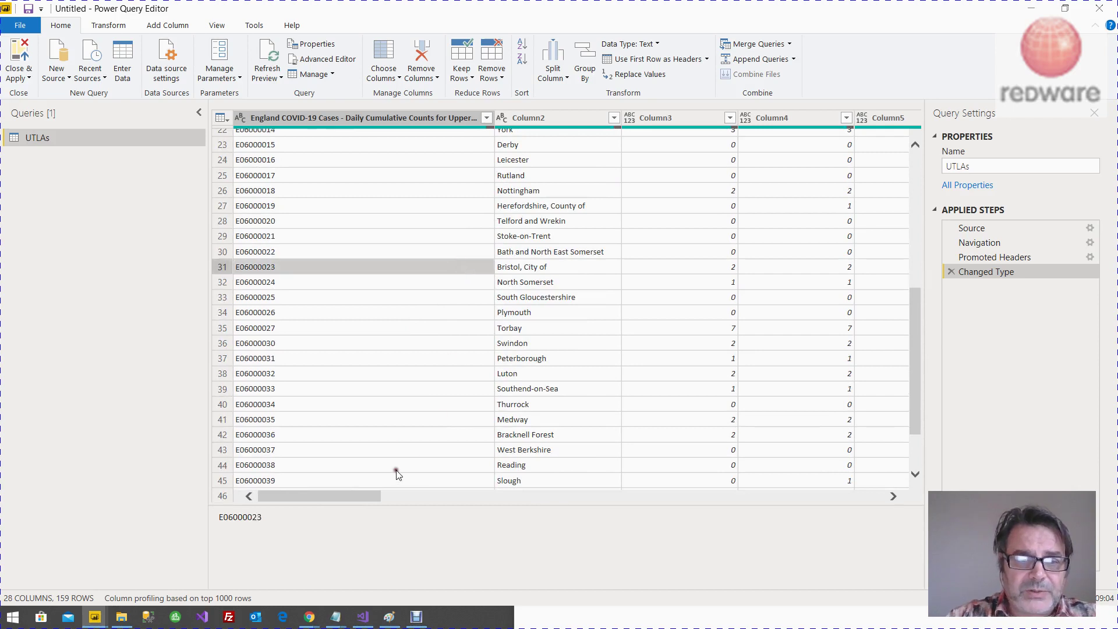
left_click_drag(353, 504, 579, 512)
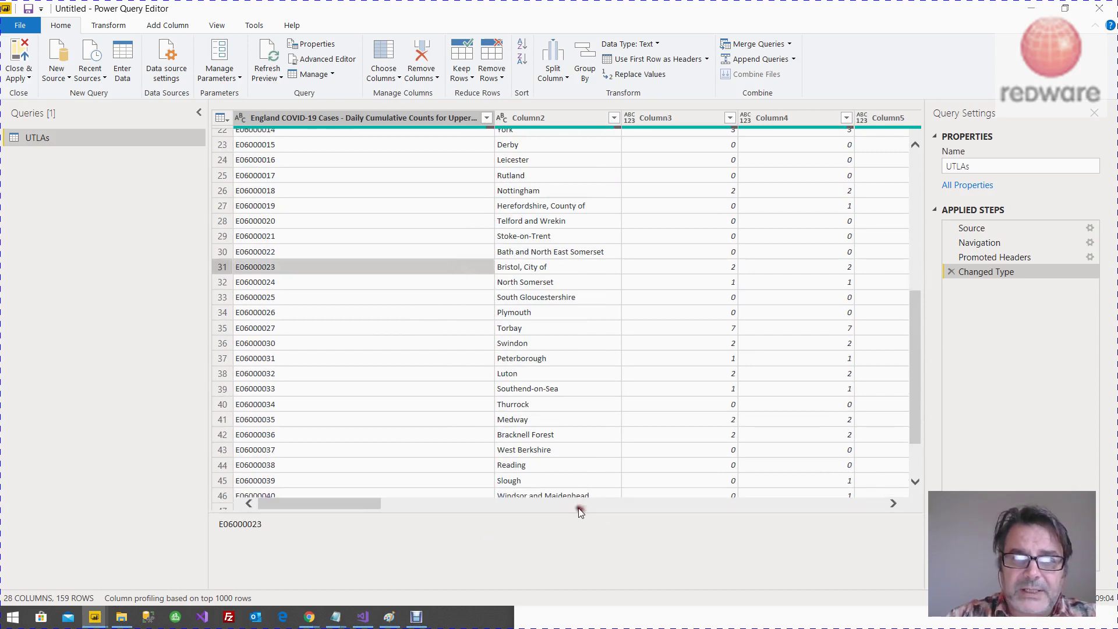
left_click(874, 506)
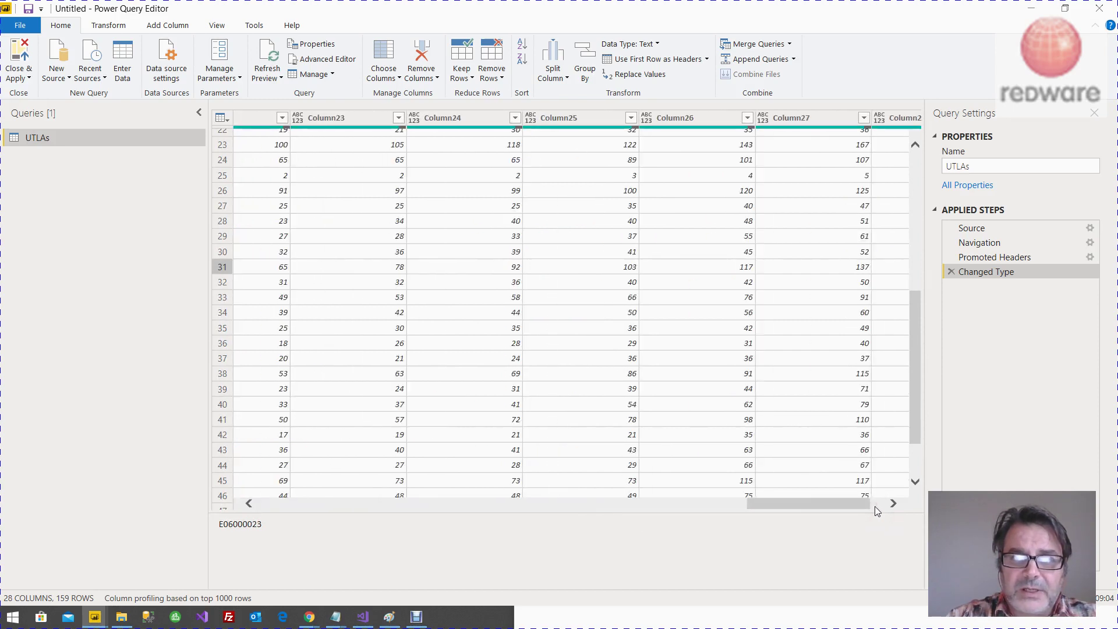
left_click(876, 505)
left_click_drag(871, 505, 323, 487)
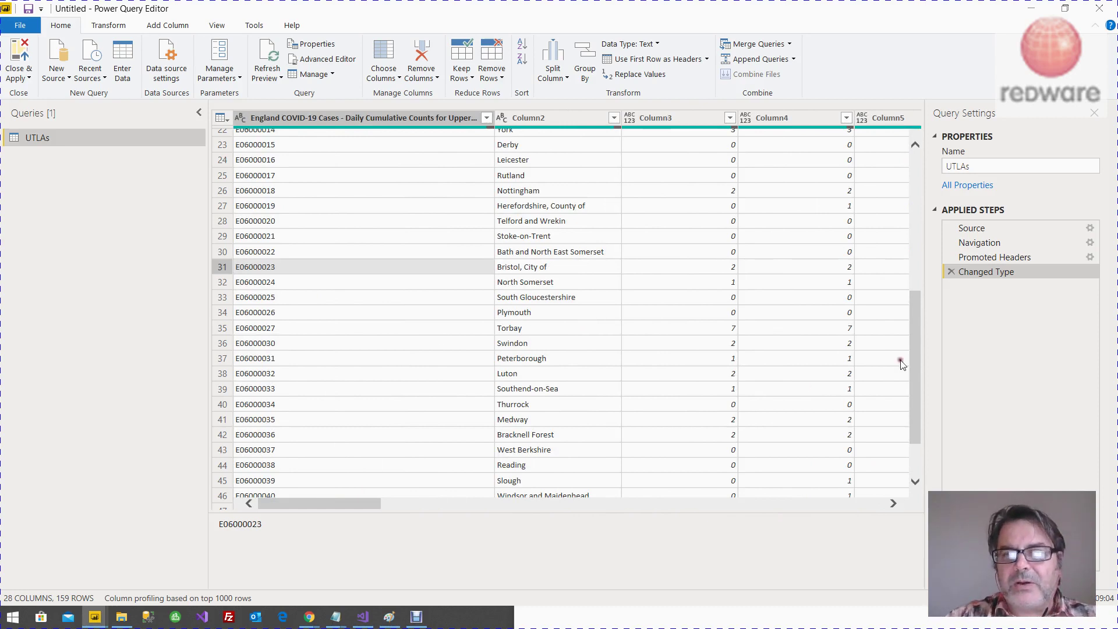
left_click_drag(914, 340, 960, 154)
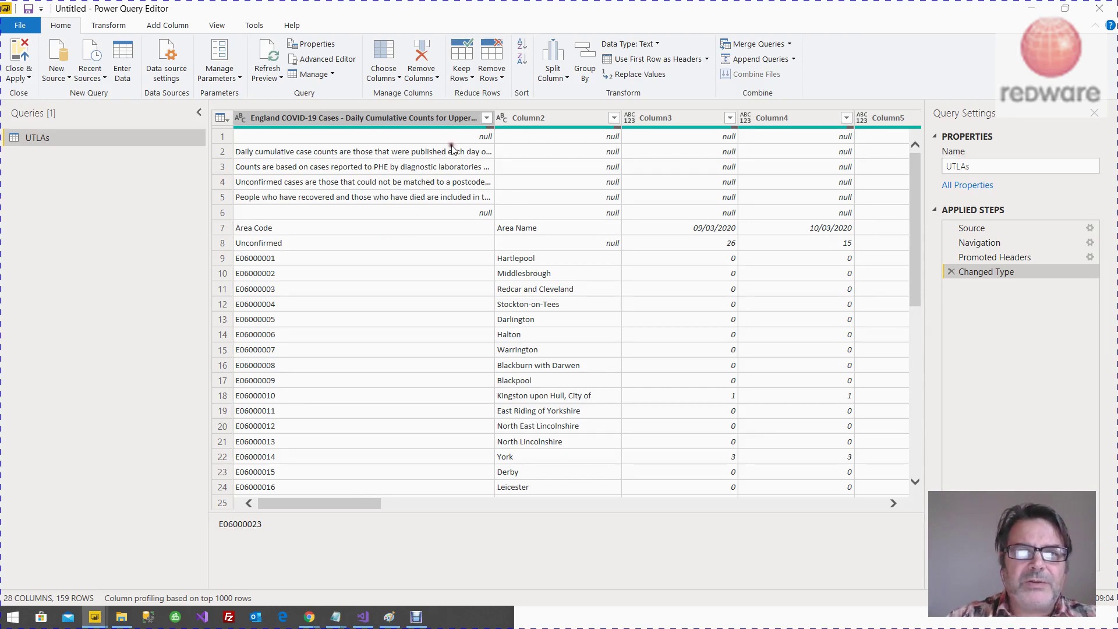
Remove the top 6 rows of the UTLAs query and promote the Area Code row to column headers.
left_click(502, 85)
left_click(473, 120)
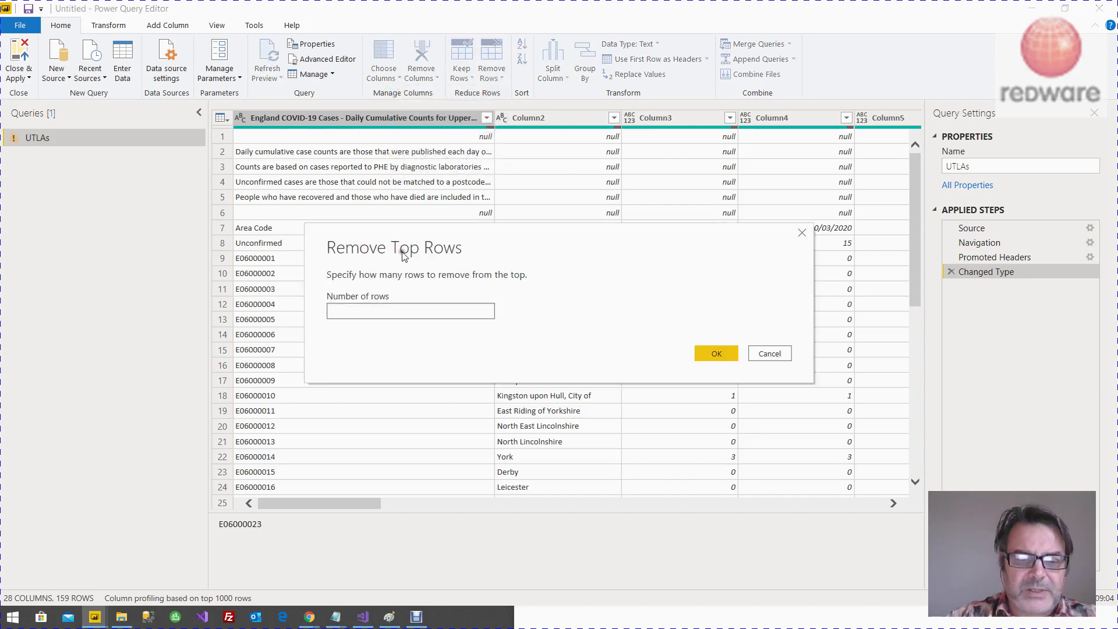
type("6")
key("Return")
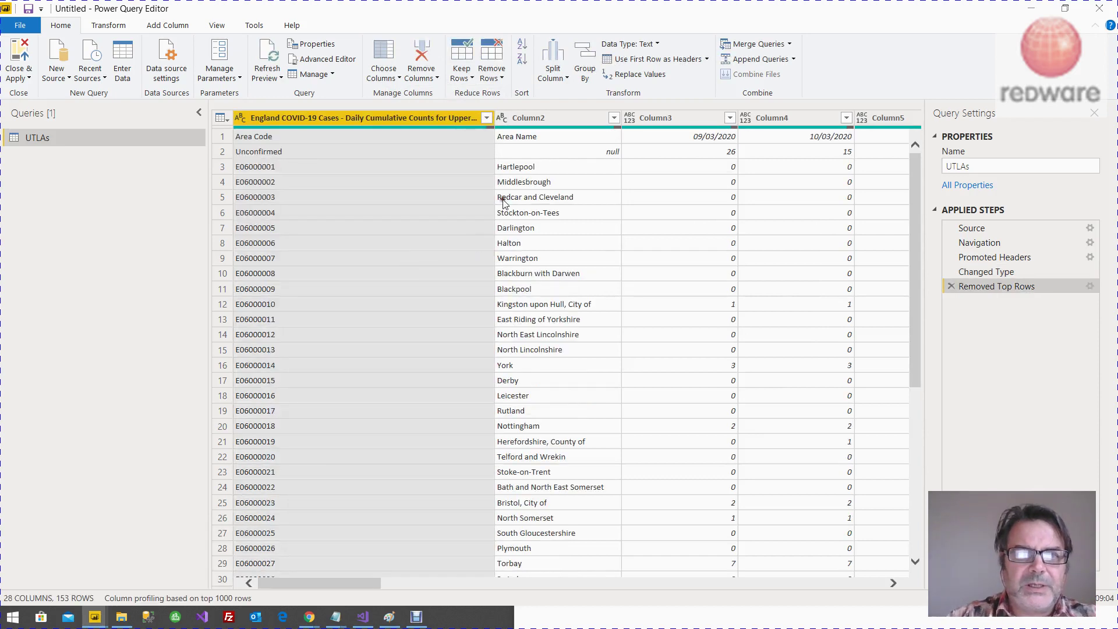
left_click(620, 58)
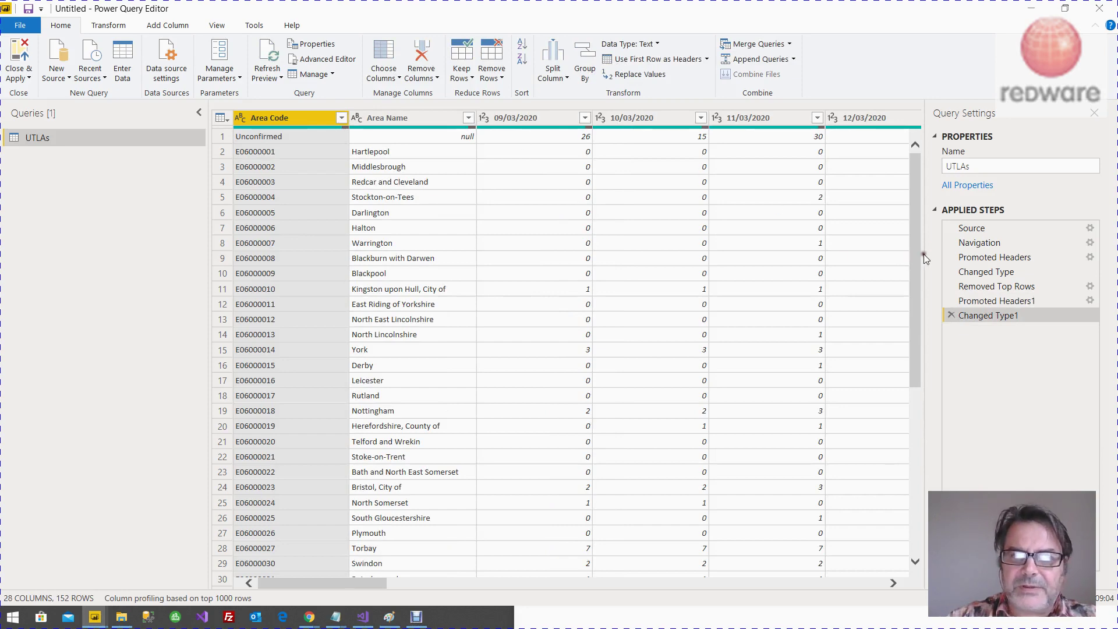
scroll(916, 262, "down", 20)
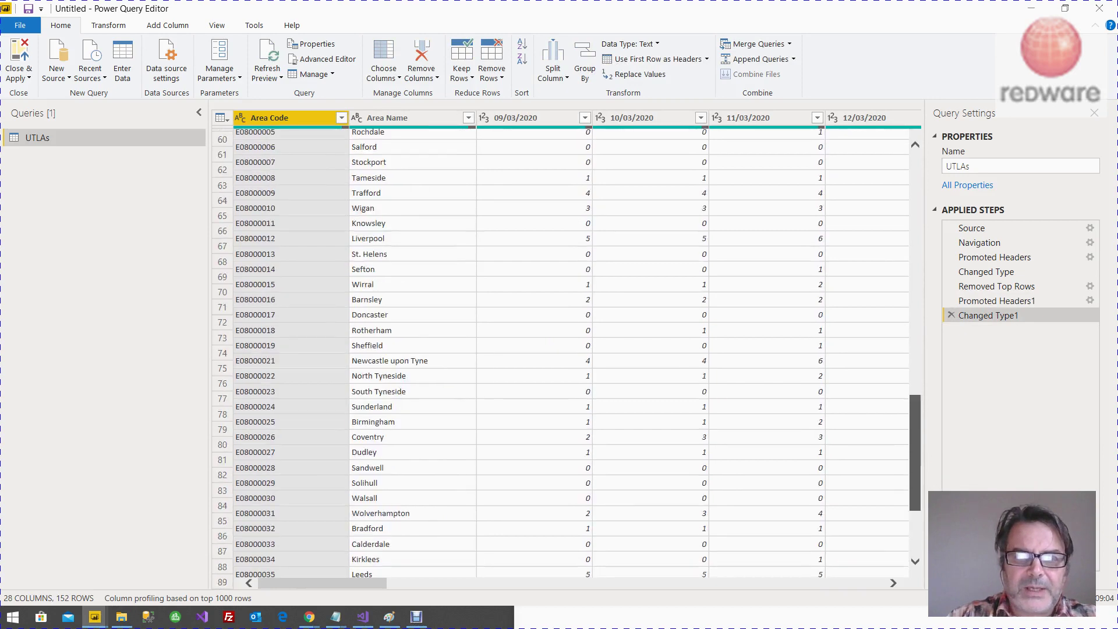
Remove the bottom 2 rows of the UTLAs query, covering the England total and the null row.
scroll(566, 359, "down", 17)
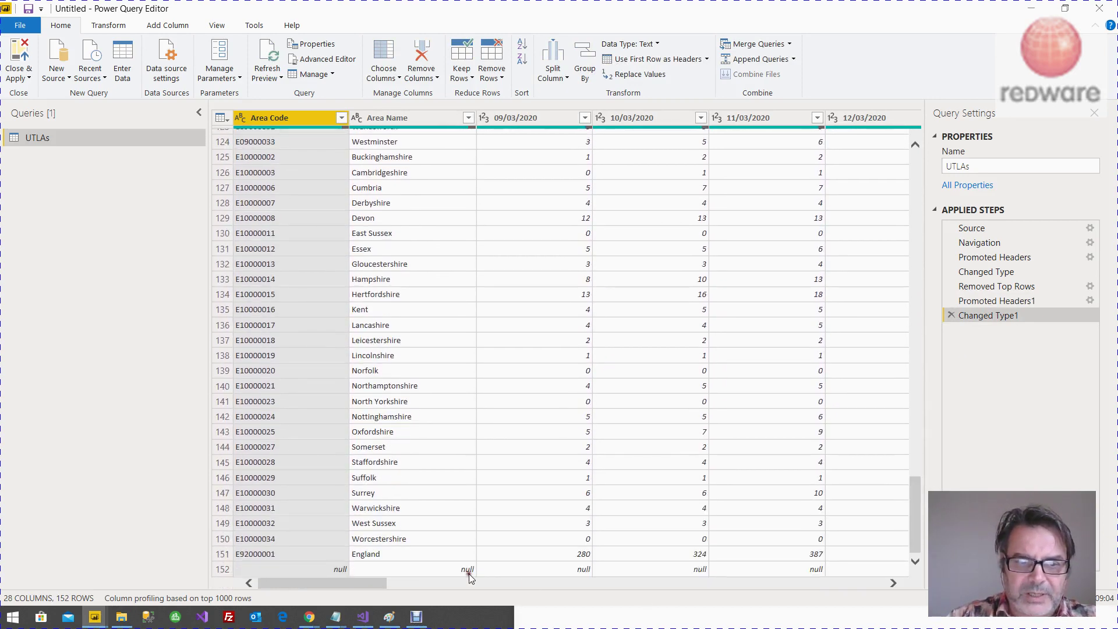
left_click(496, 81)
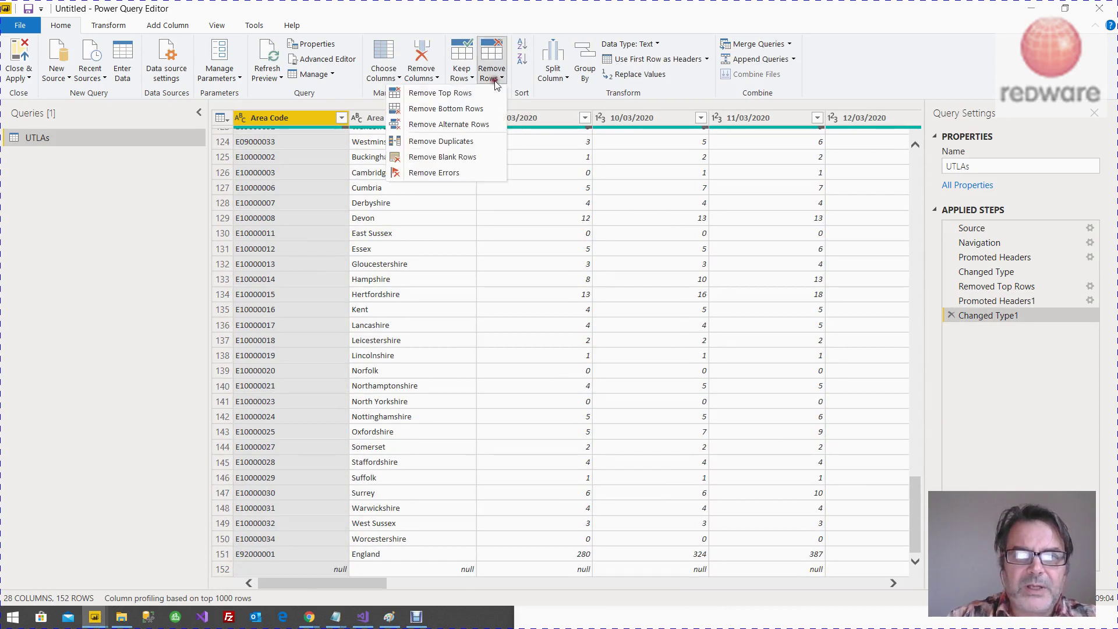
left_click(489, 111)
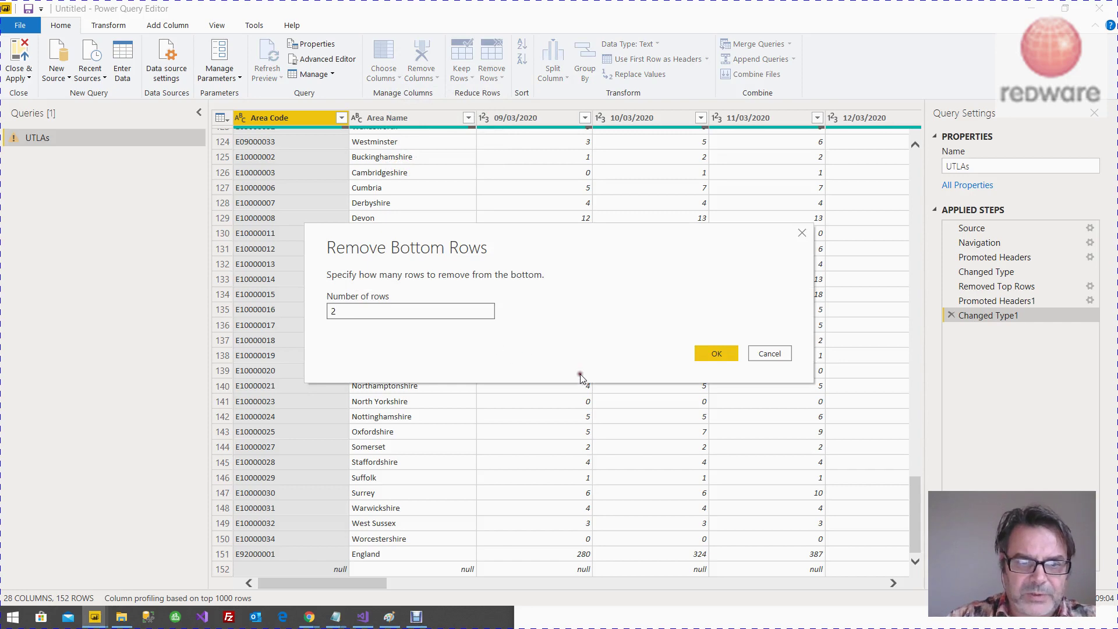
left_click(725, 359)
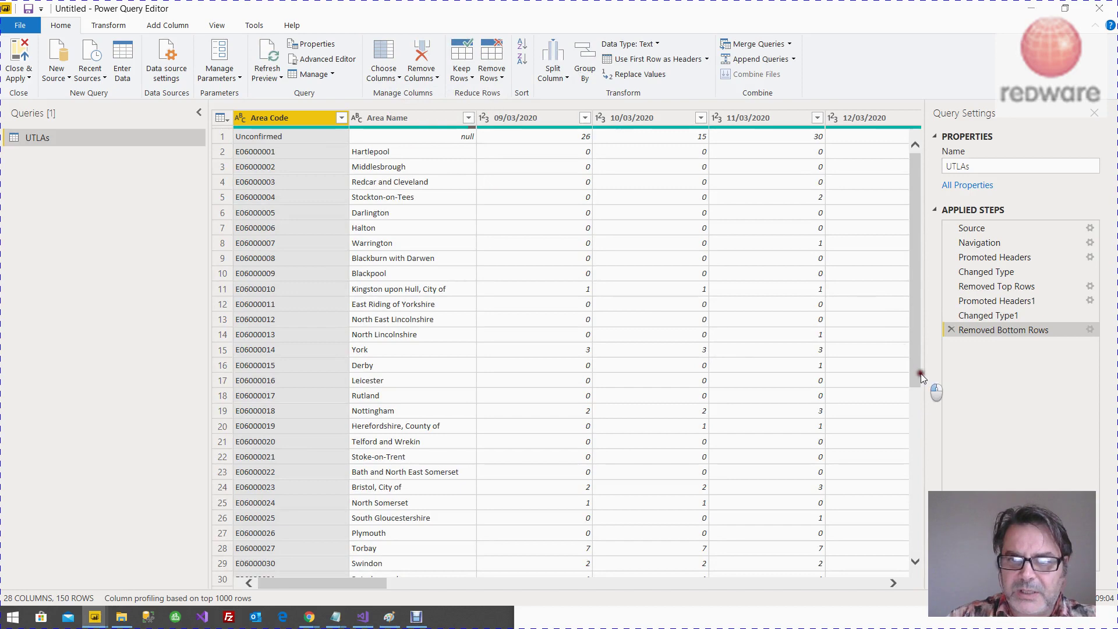
left_click_drag(921, 373, 918, 527)
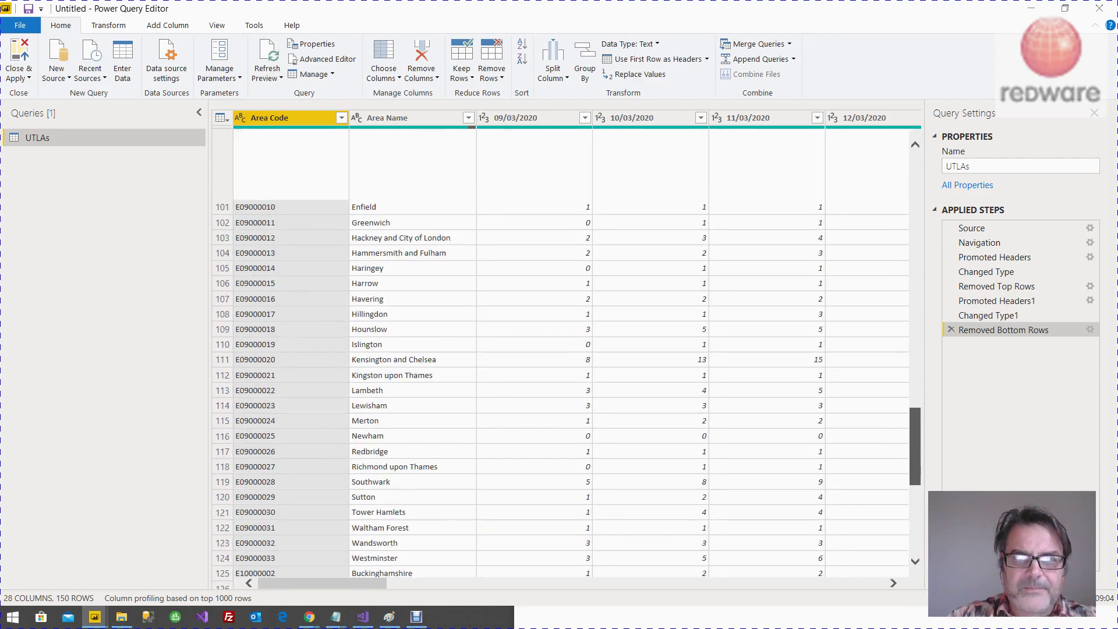
left_click(947, 326)
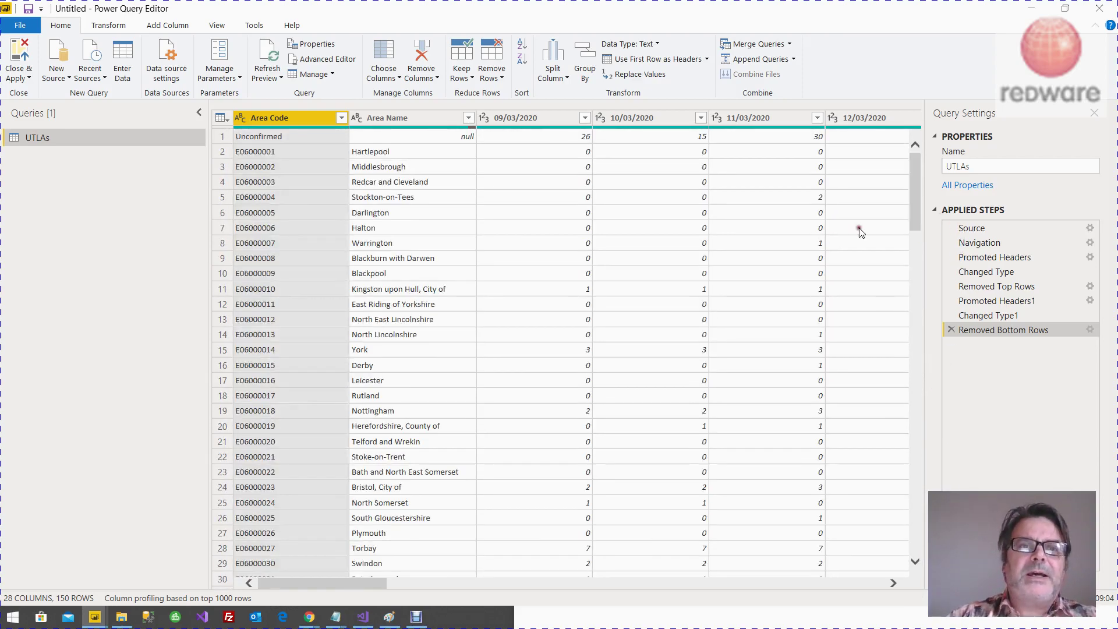
Remove the Area Name column from the UTLAs query and unpivot all columns other than Area Code.
left_click(402, 116)
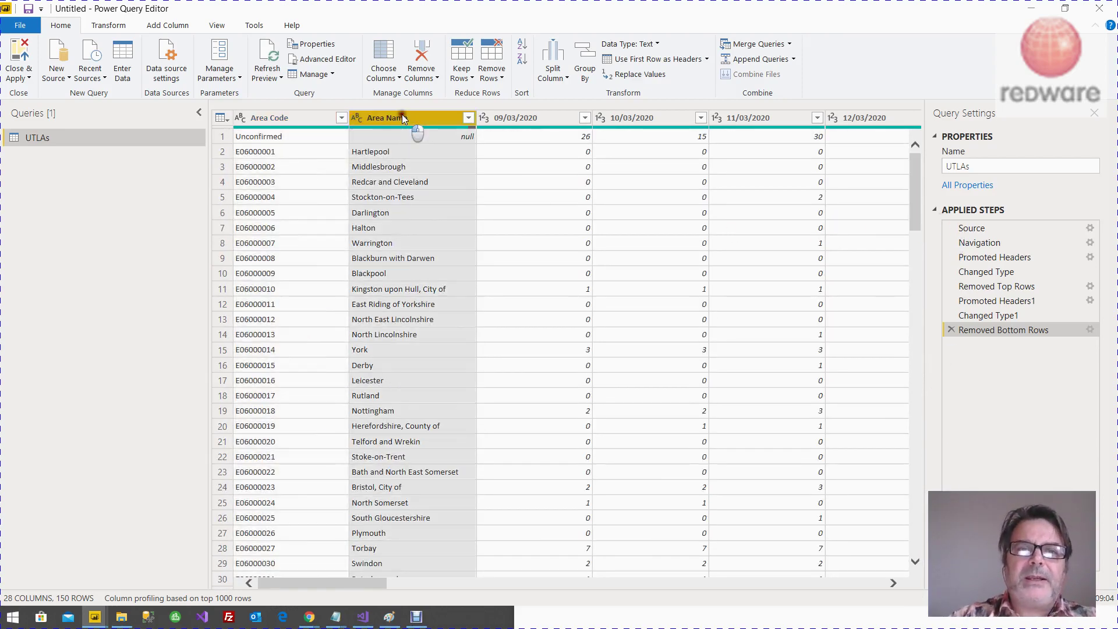
left_click(425, 52)
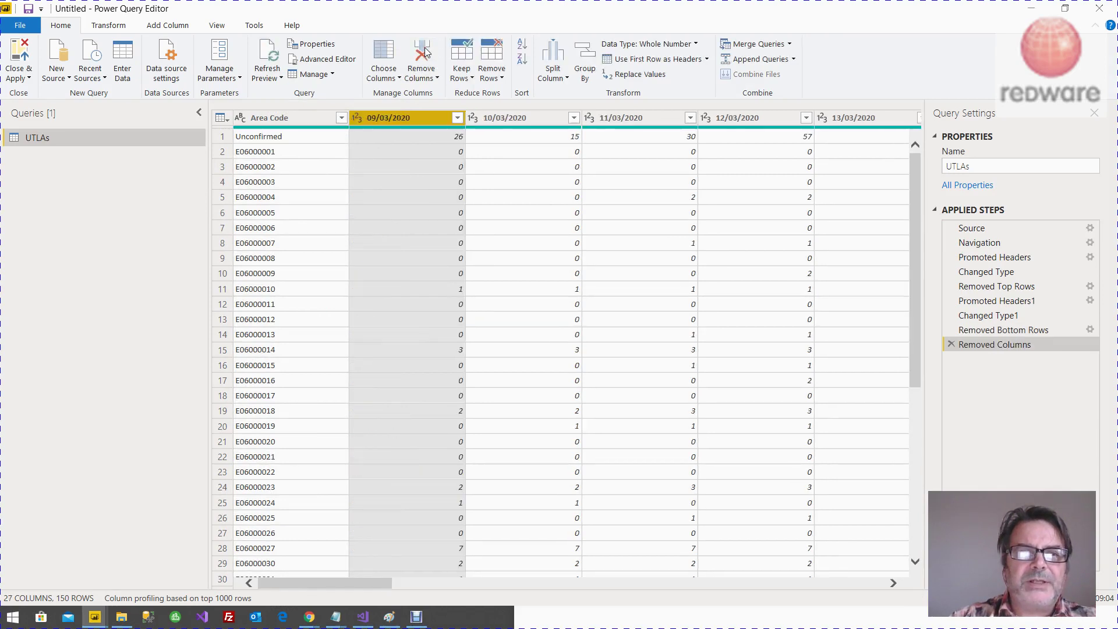
left_click(275, 119)
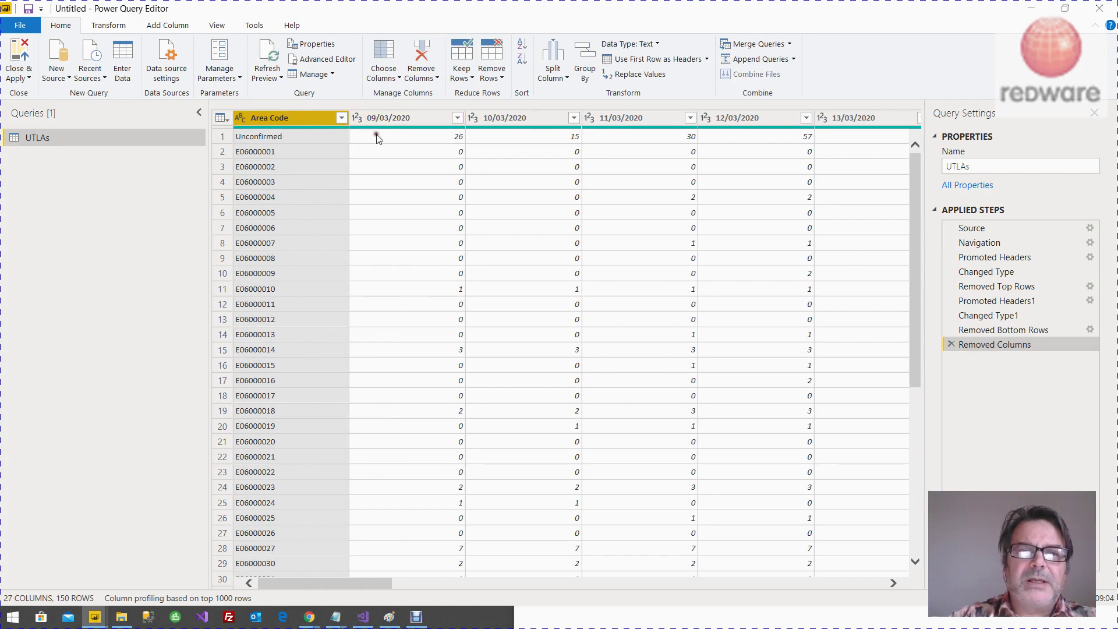
right_click(297, 118)
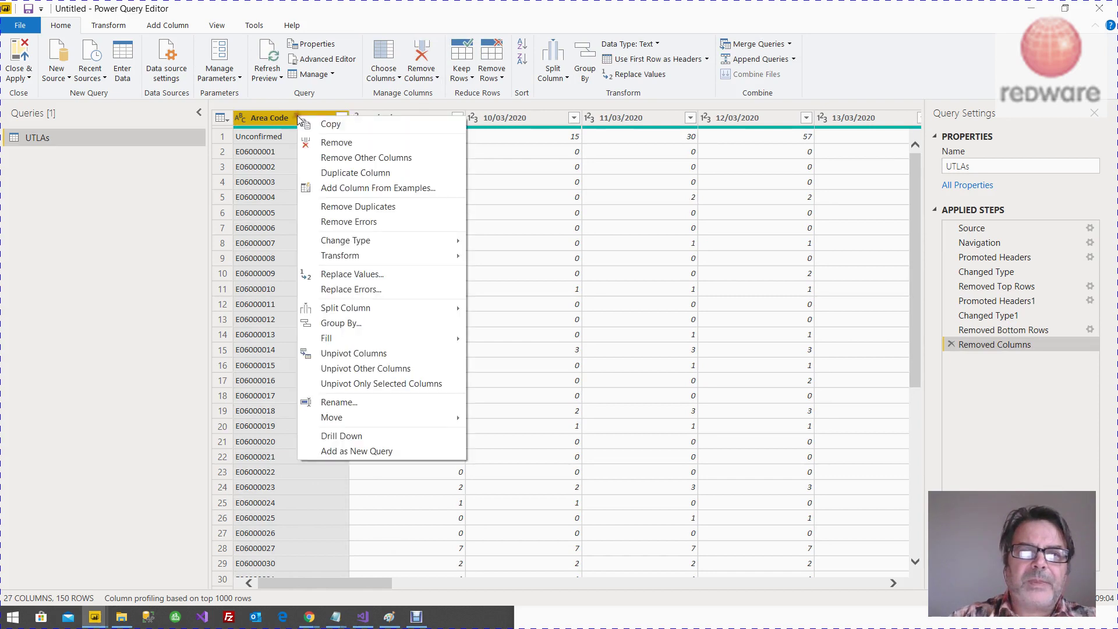
left_click(310, 373)
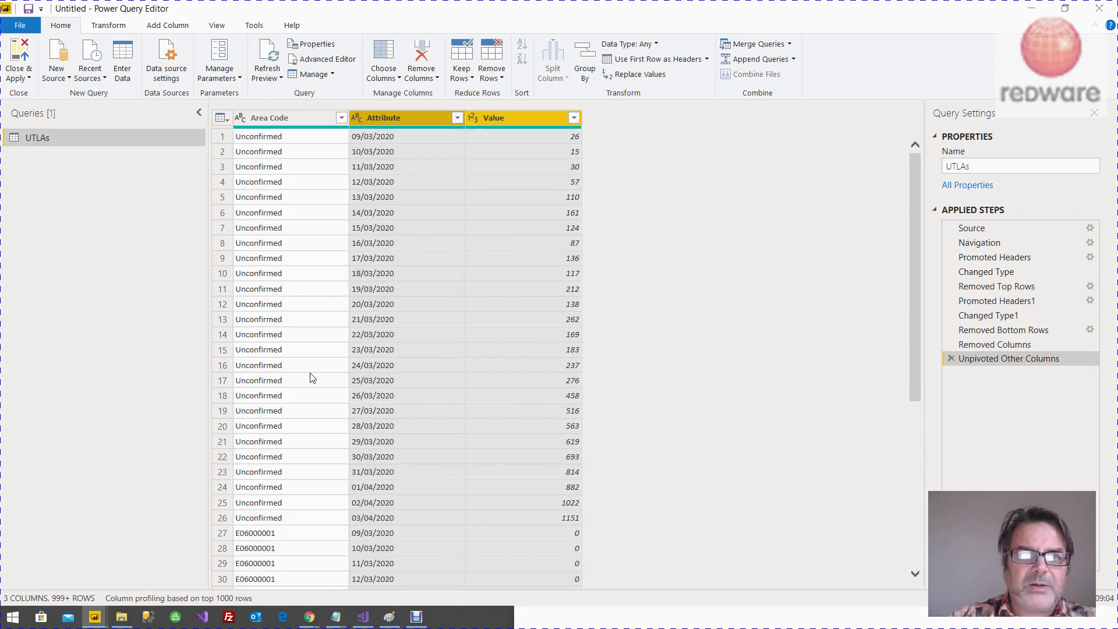
scroll(282, 245, "down", 14)
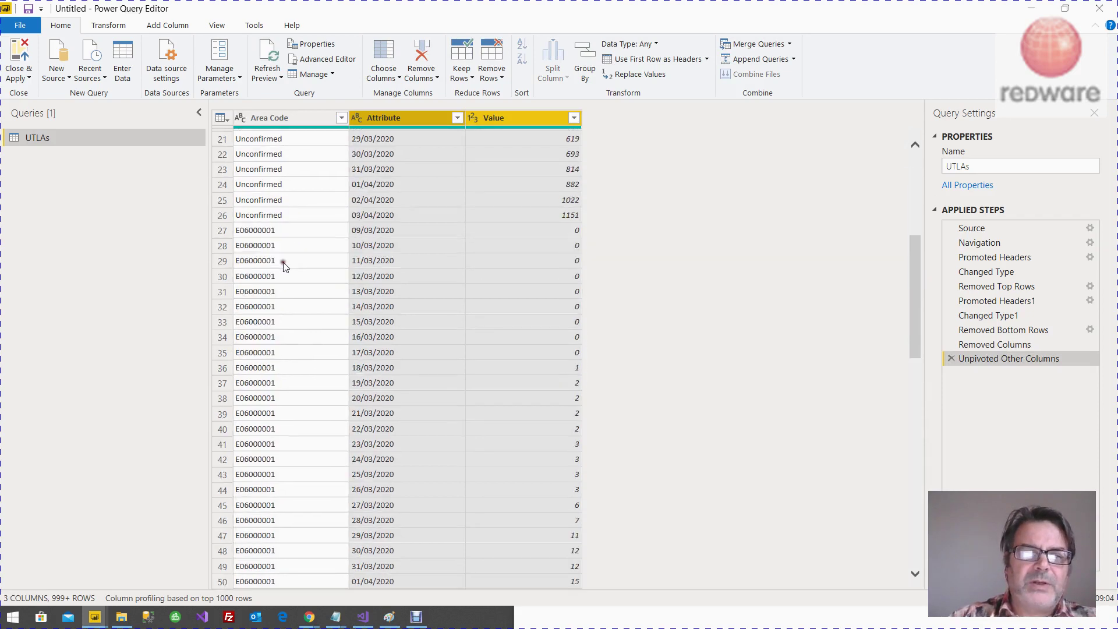
left_click(265, 328)
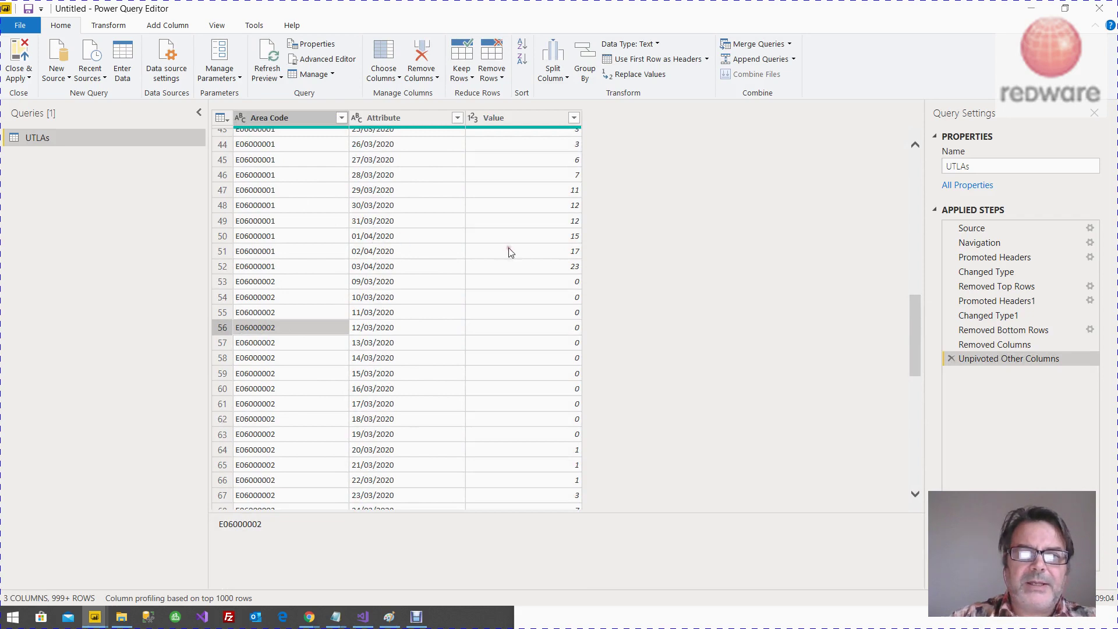
scroll(508, 246, "up", 14)
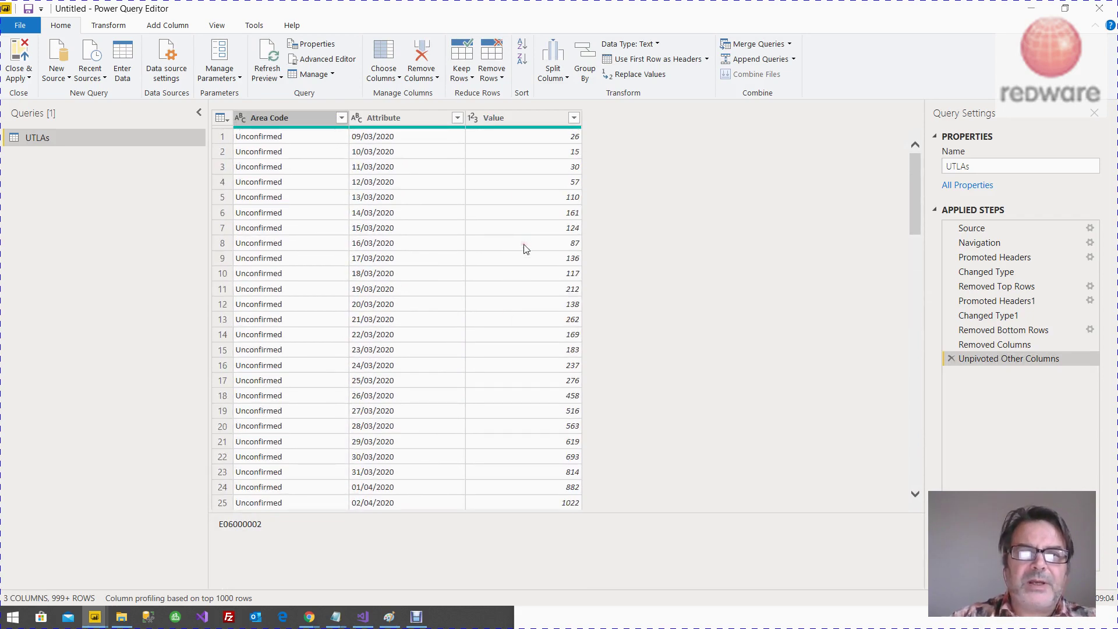
Rename the Attribute column to Date and change its data type to Date.
left_click(390, 116)
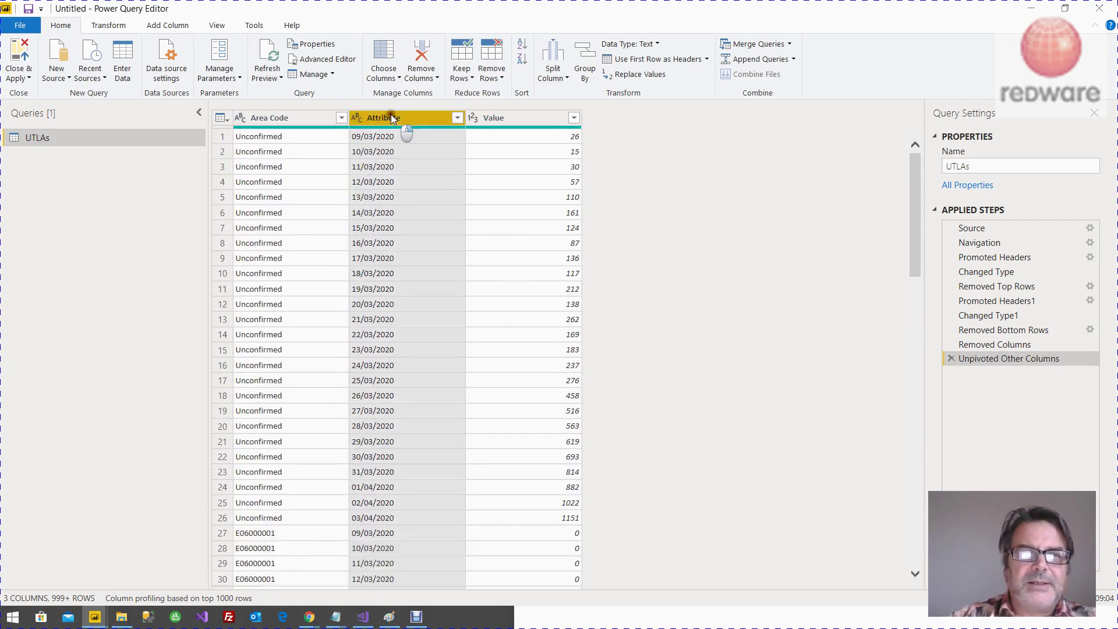
right_click(390, 115)
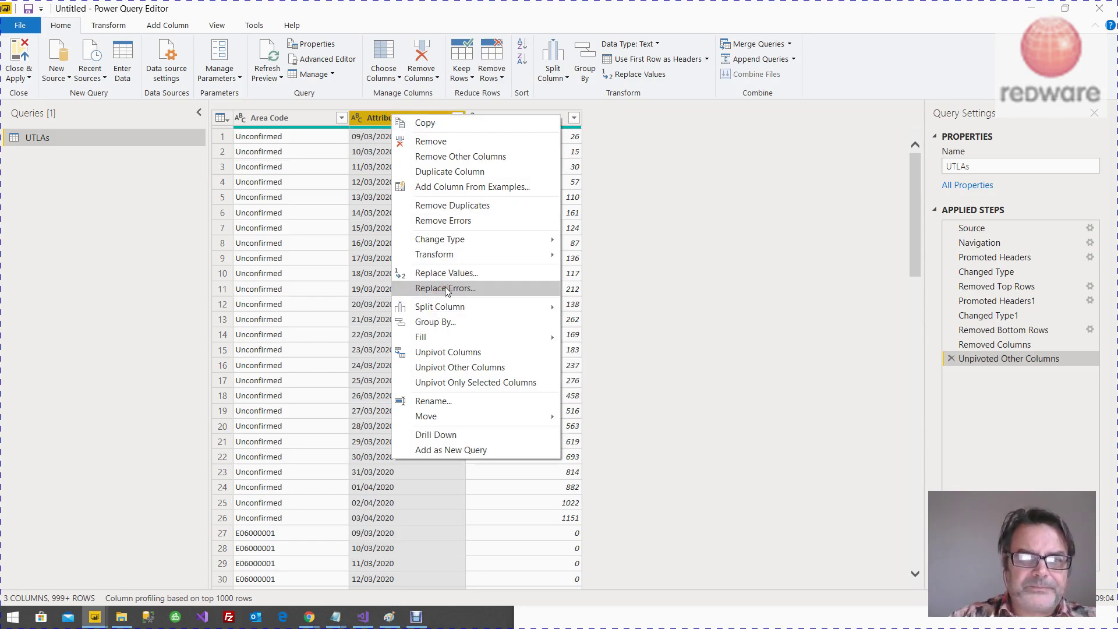
left_click(424, 402)
type("Date")
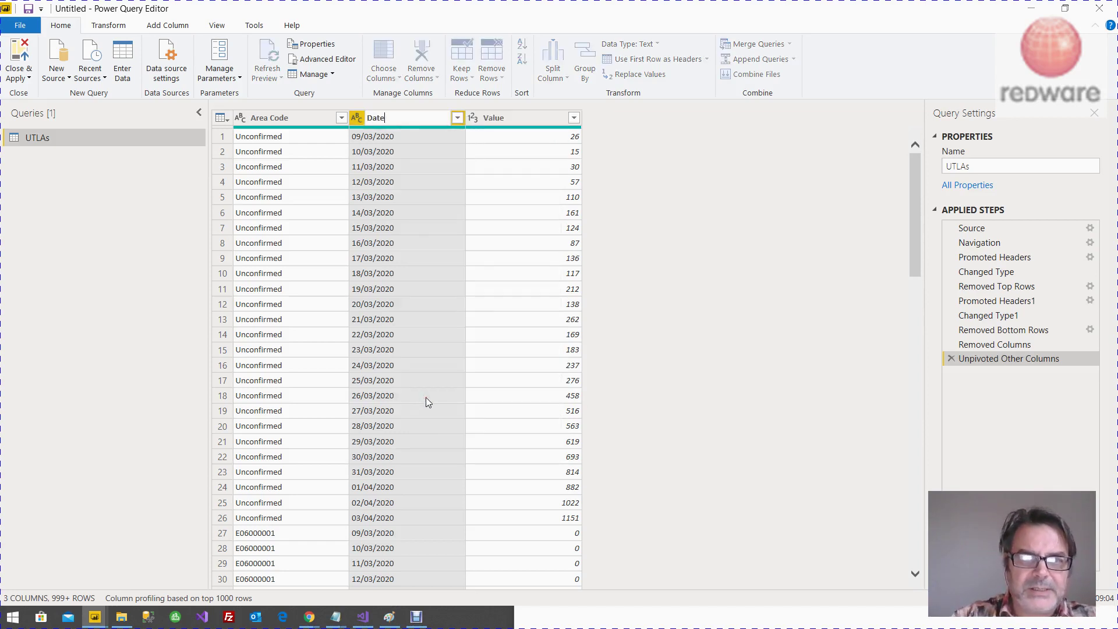
key("Return")
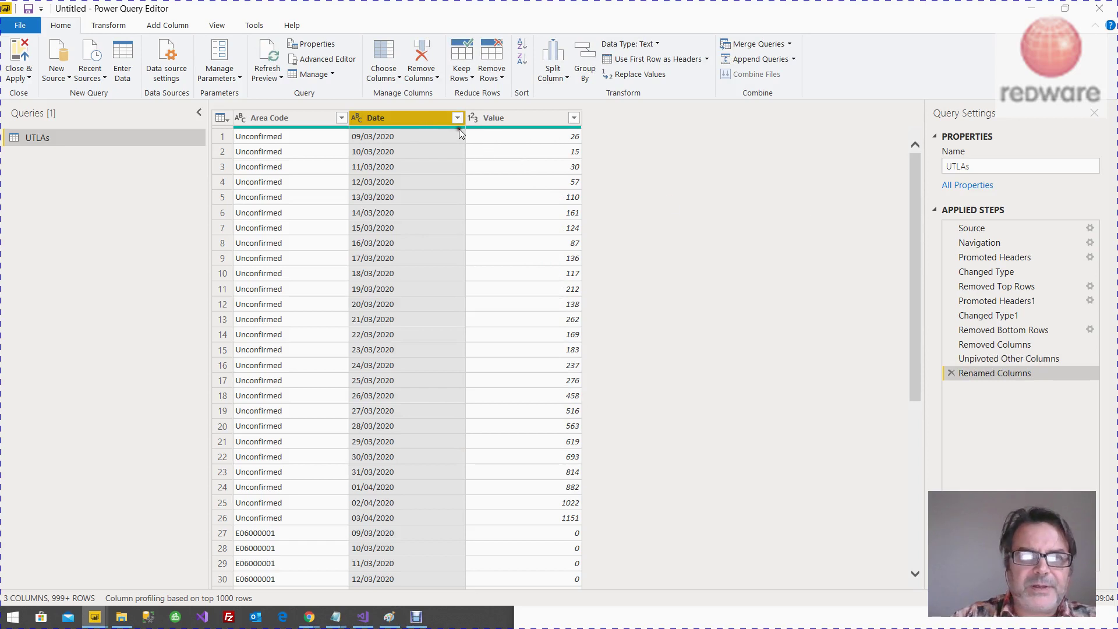
right_click(419, 124)
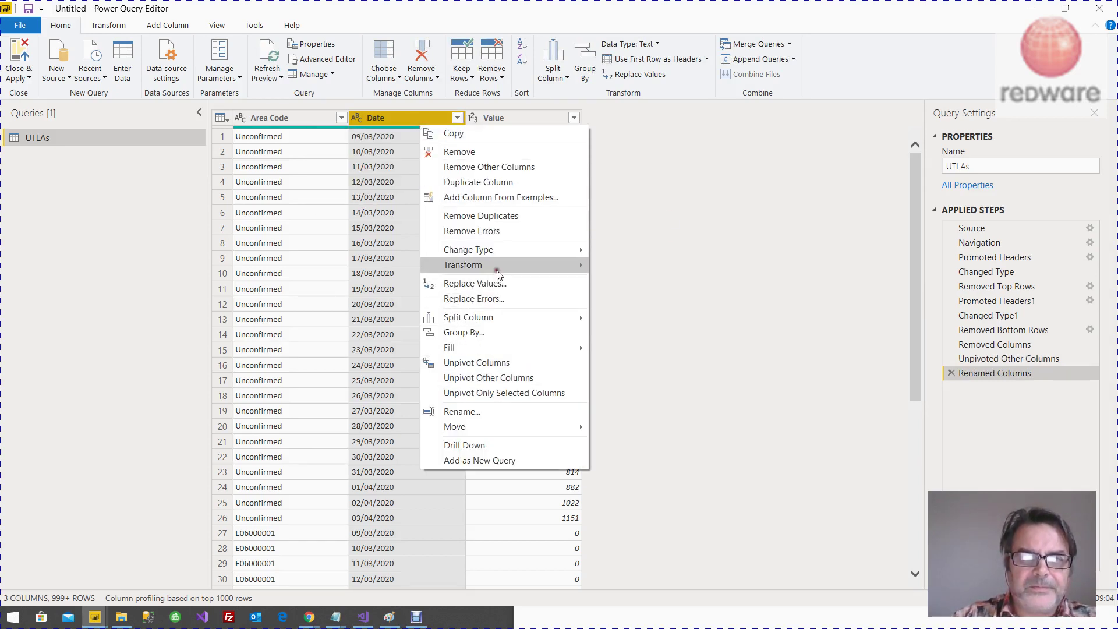
mouse_move(505, 249)
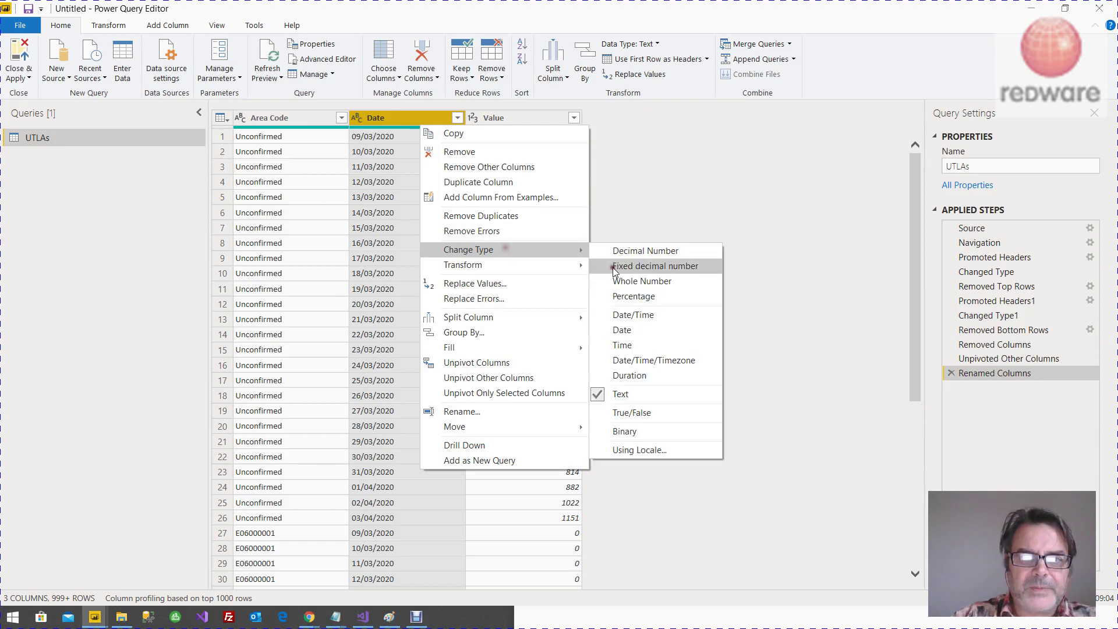
left_click(644, 330)
Rename the Value column of the UTLAs query to Cumulative Cases.
left_click(505, 118)
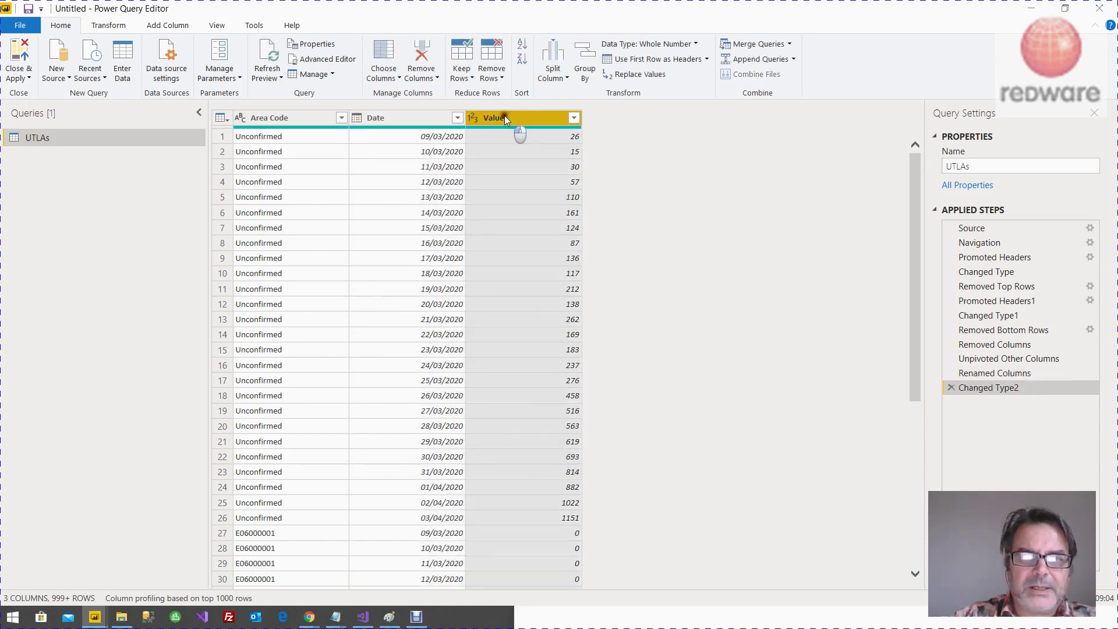
right_click(506, 119)
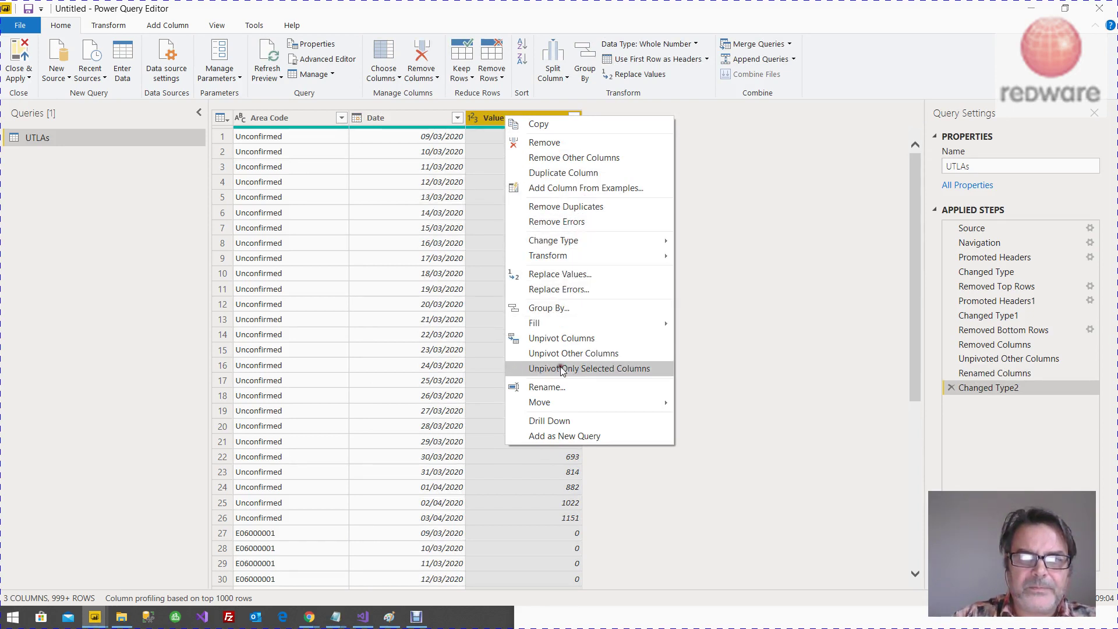
left_click(571, 388)
type("Cumulative Cases")
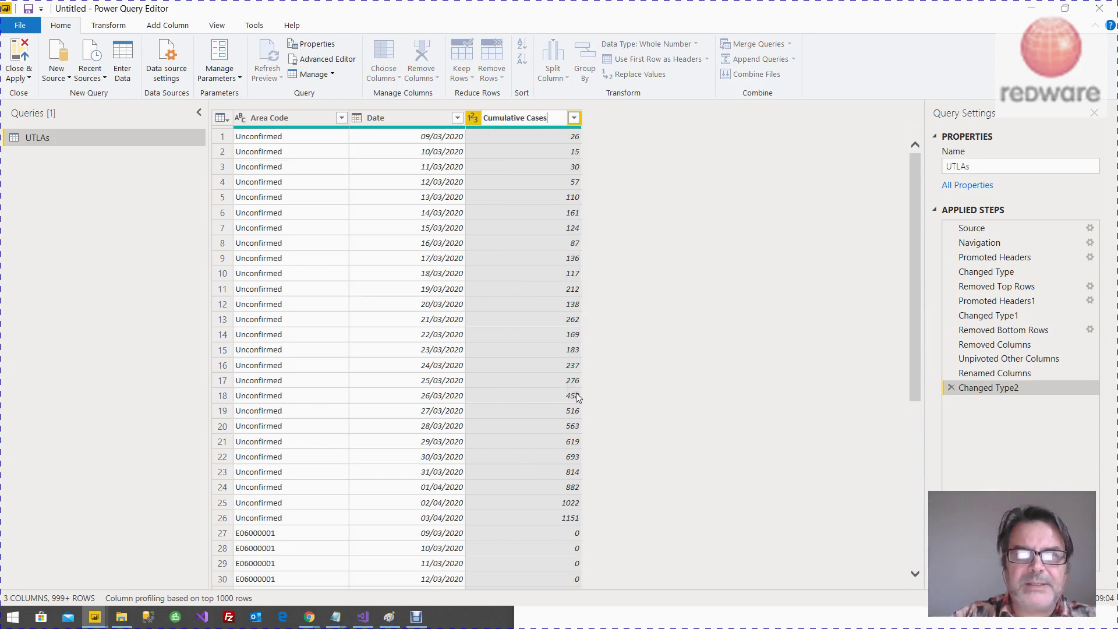
key("Return")
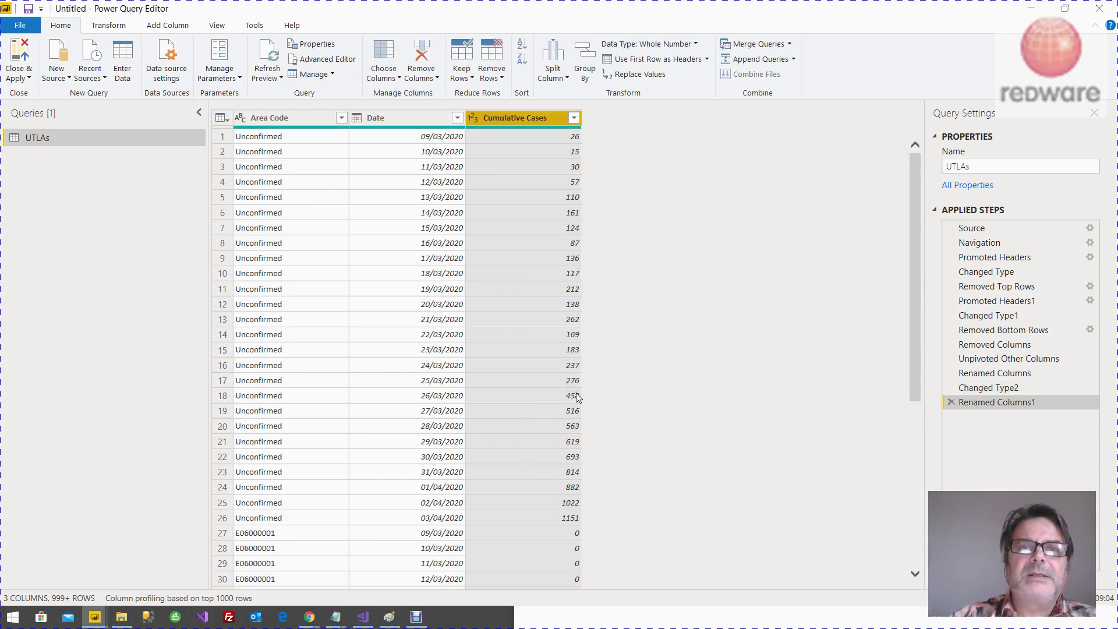
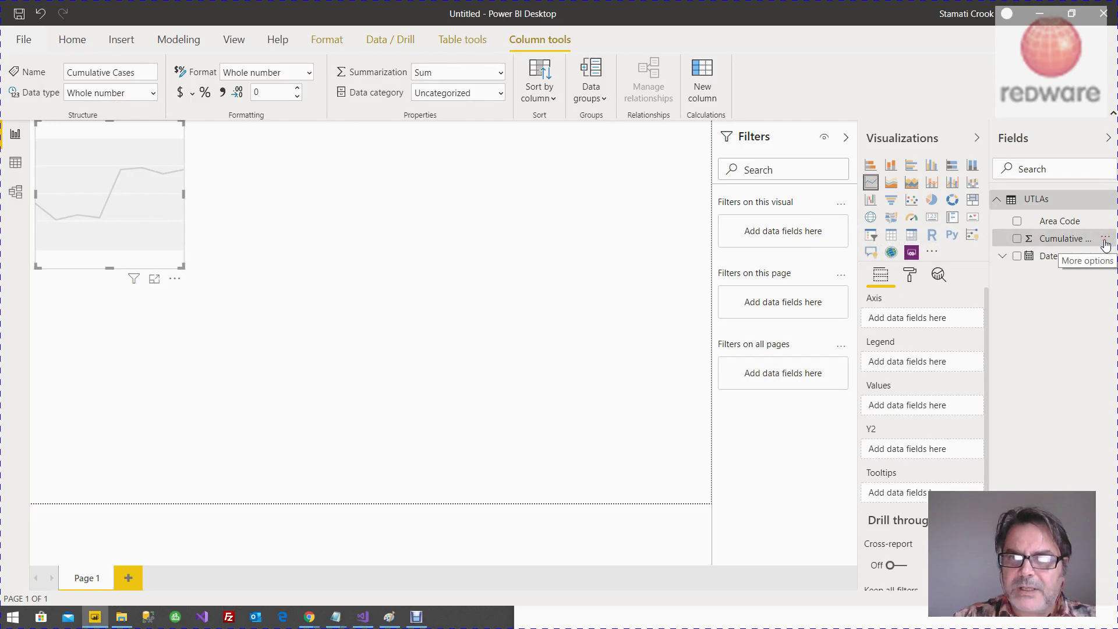
Set the default summarization of the Cumulative Cases field to Don't summarize.
left_click(471, 77)
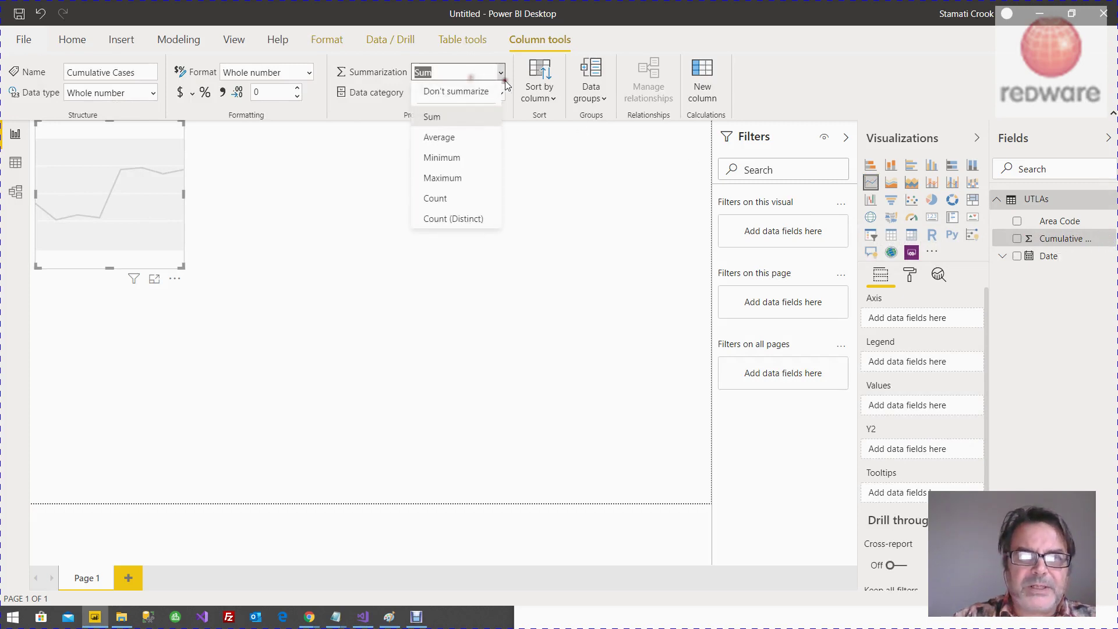
key("Escape")
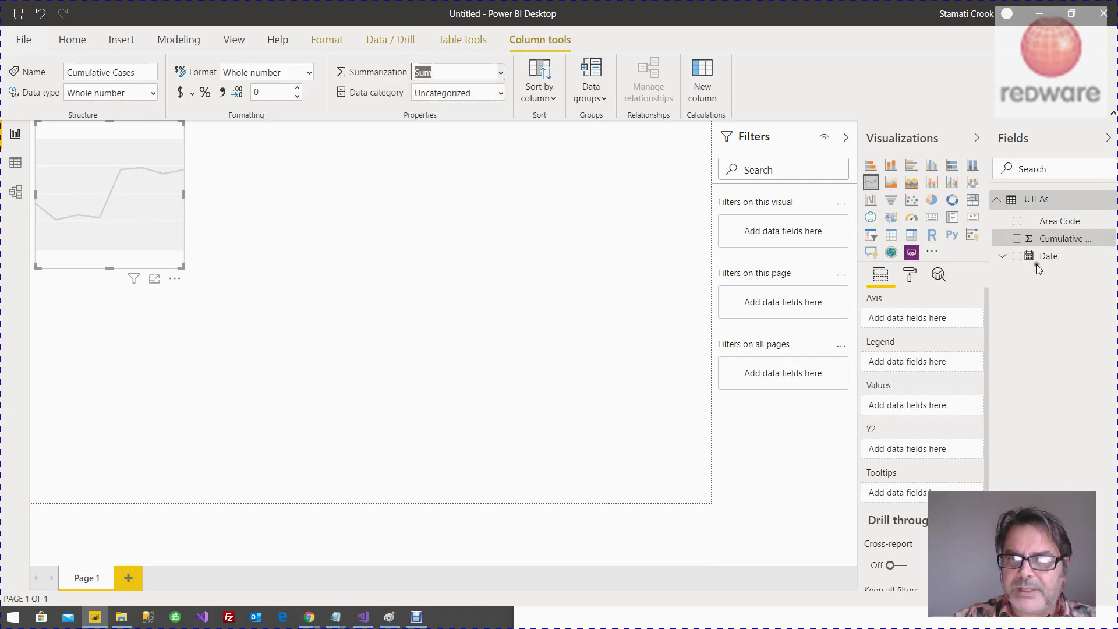
key("Up")
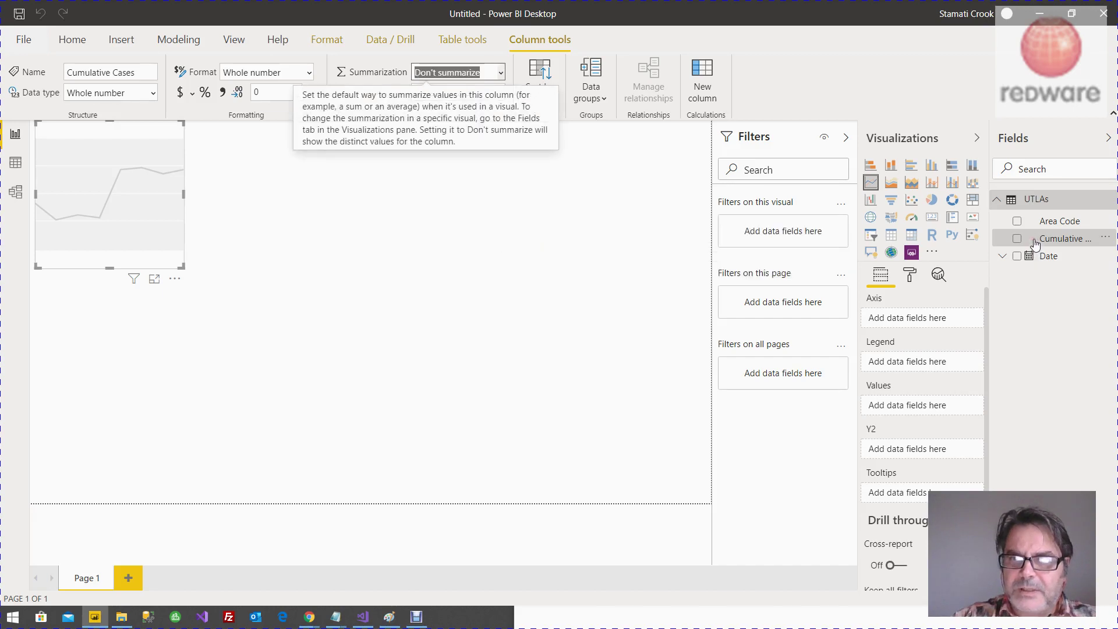
Add Cumulative Cases as the values and Date as the axis of the empty line chart.
left_click(1035, 243)
mouse_move(1034, 243)
left_mouse_down()
mouse_move(949, 318)
mouse_move(1014, 242)
left_mouse_up()
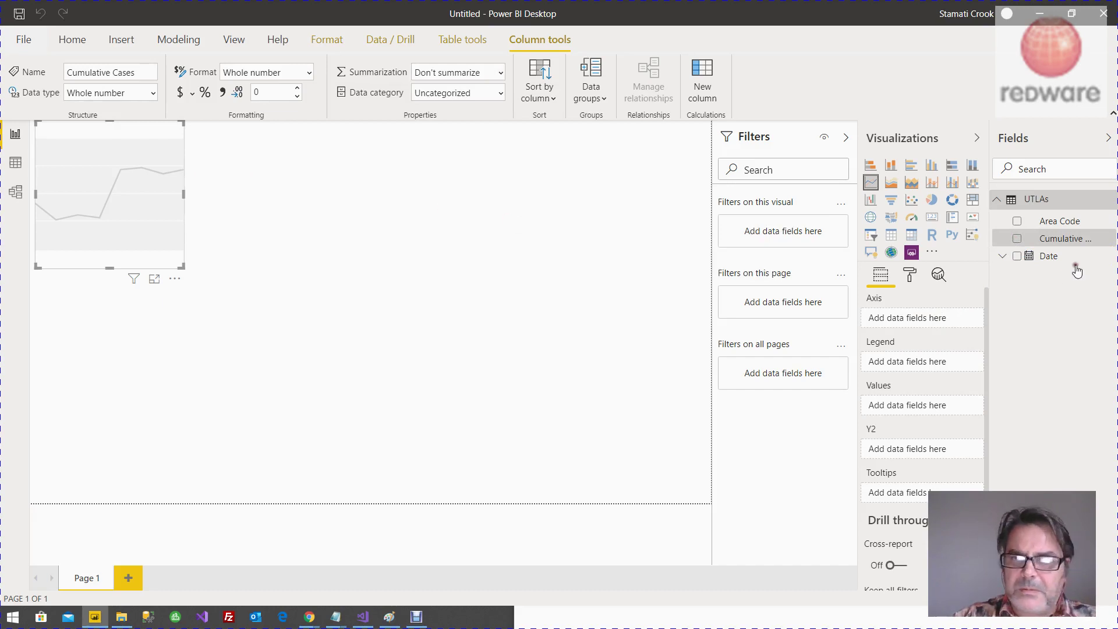
left_click_drag(1072, 240, 929, 410)
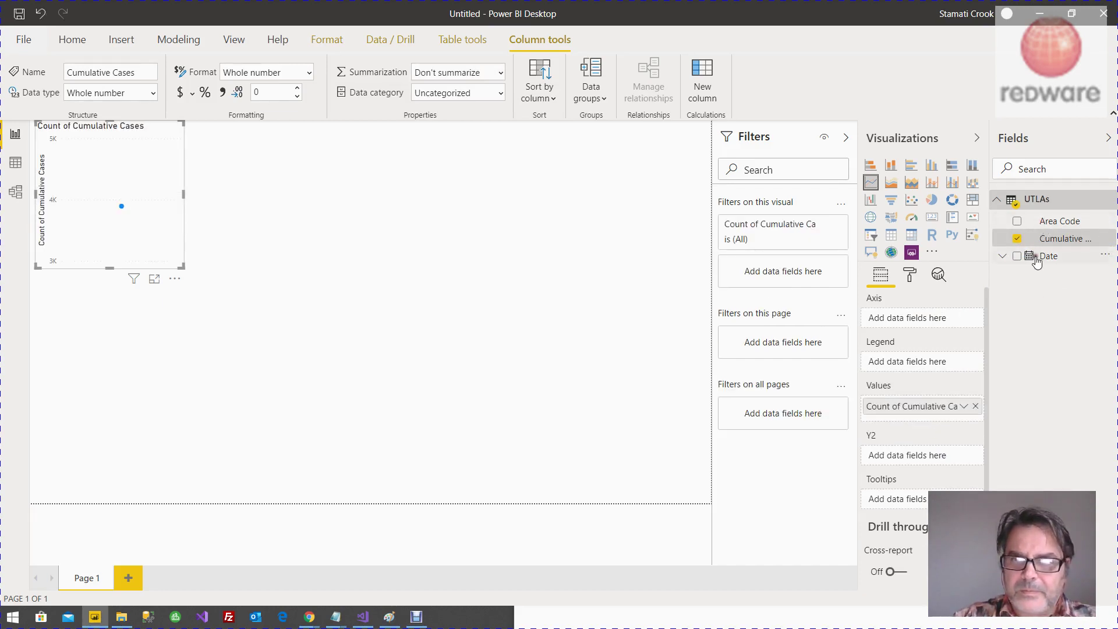
left_click_drag(1035, 256, 919, 326)
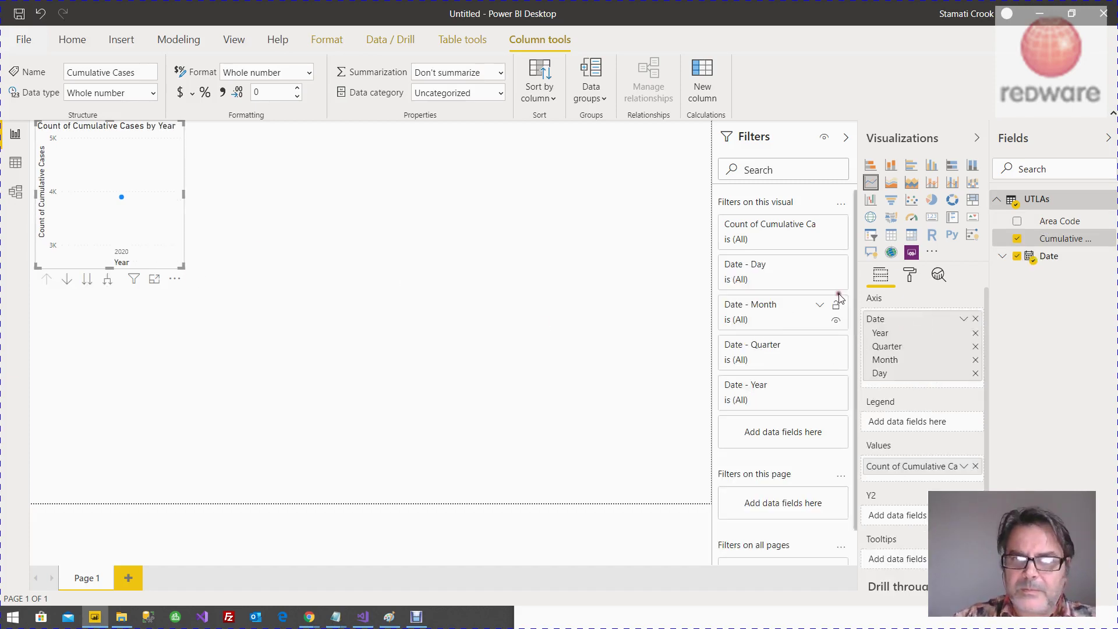
Switch the line chart's axis from the date hierarchy to plain Date and widen the chart to about two thirds of the page.
left_click(968, 321)
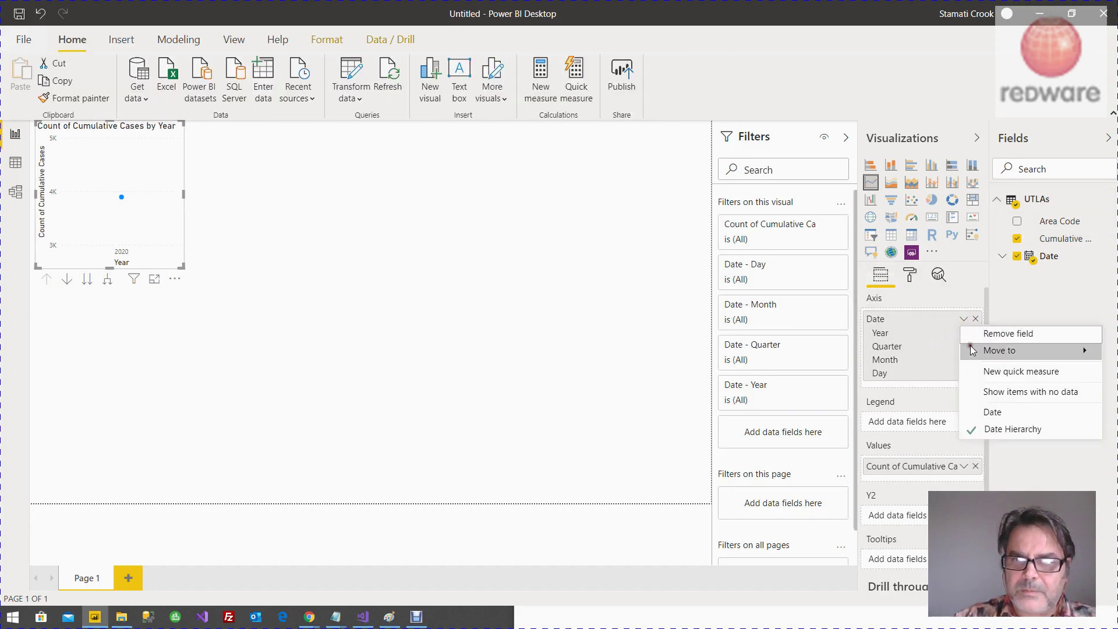
left_click(972, 414)
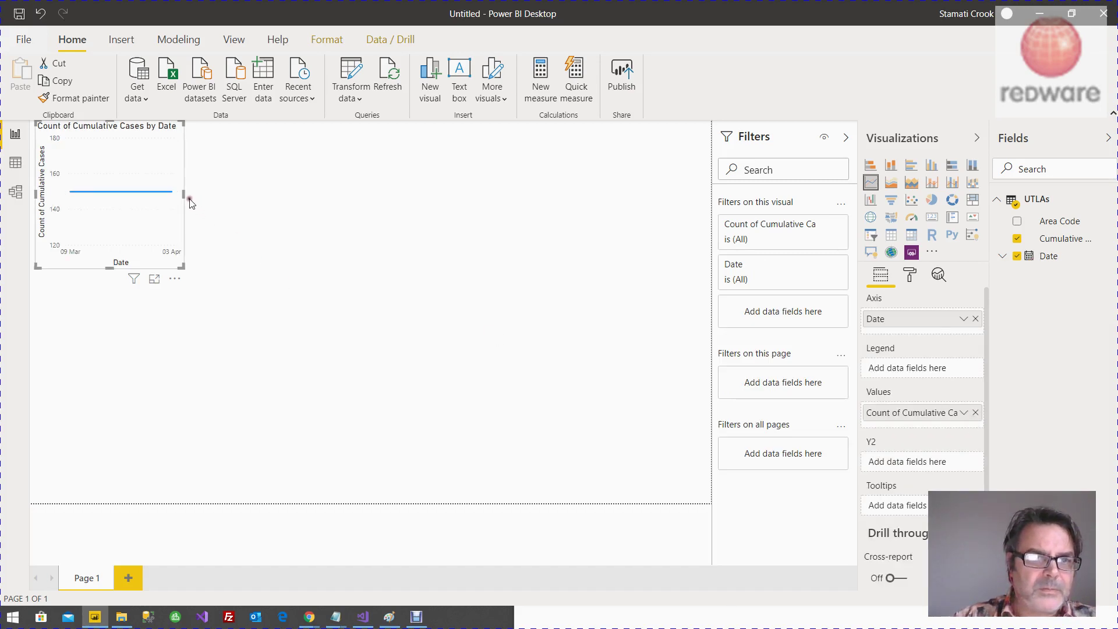
left_click_drag(184, 194, 497, 269)
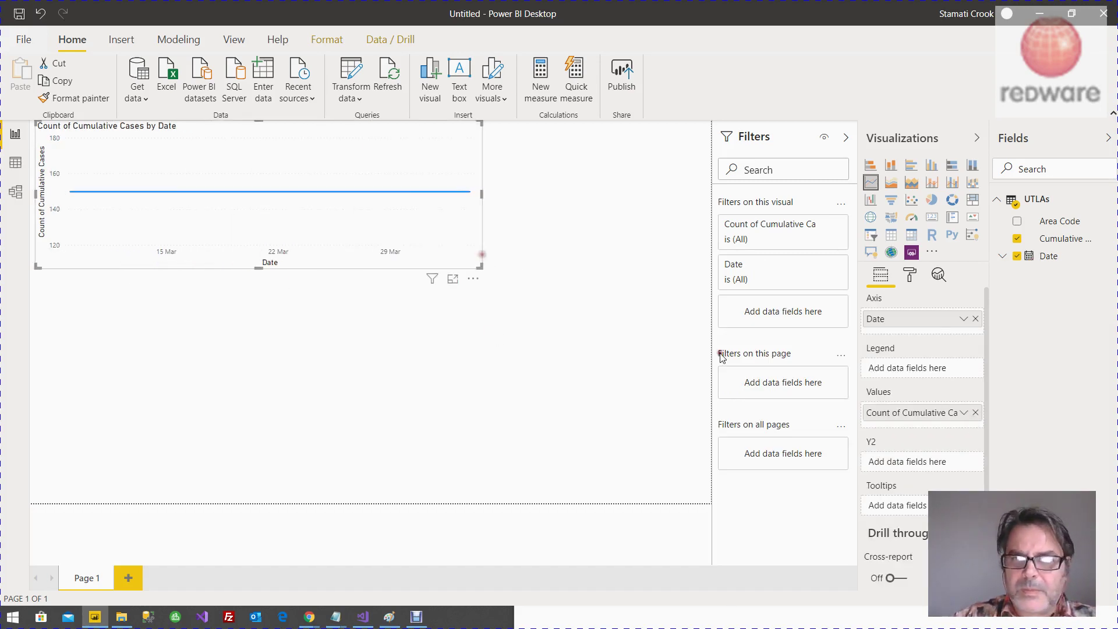
Aggregate the line chart's Cumulative Cases as Sum, and move the chart, narrowed by about 40 percent, to the lower right of the page.
left_click(963, 415)
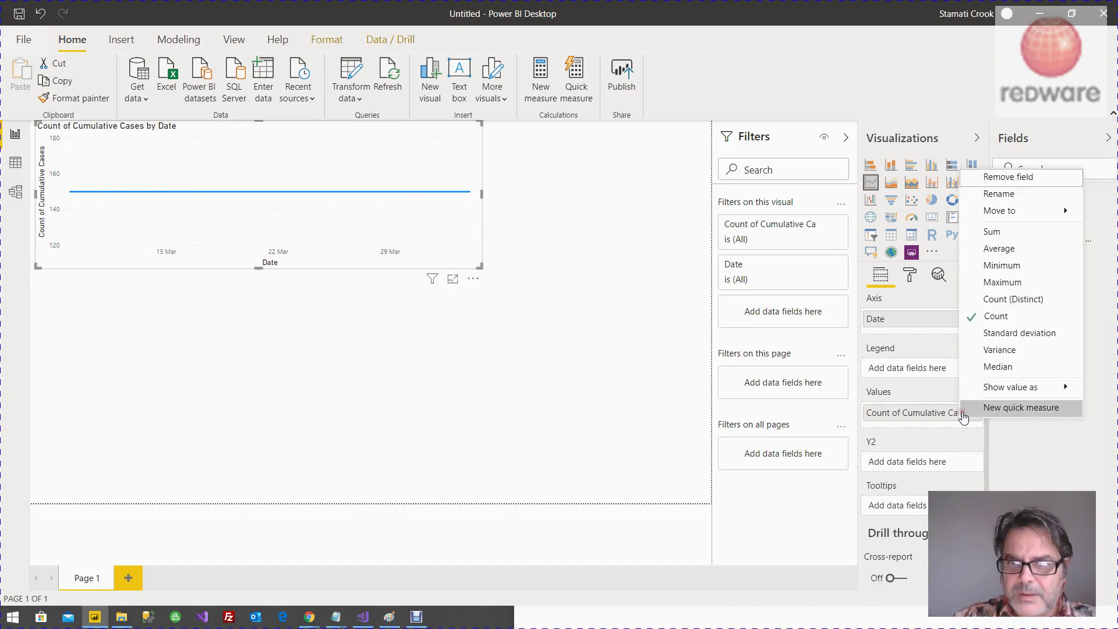
left_click(1016, 231)
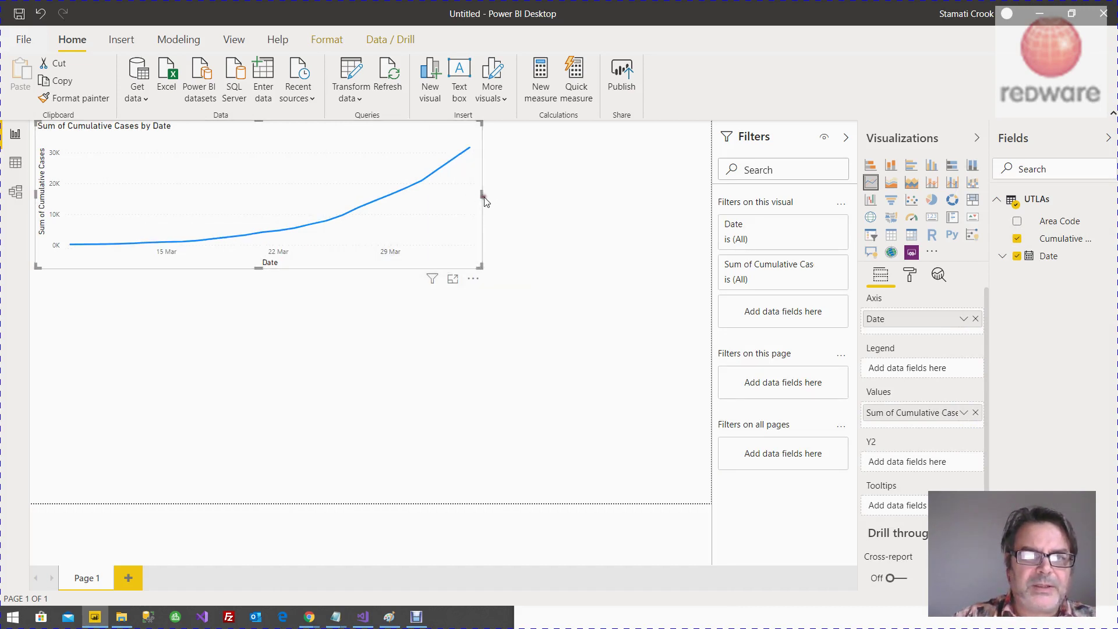
left_click_drag(480, 197, 314, 221)
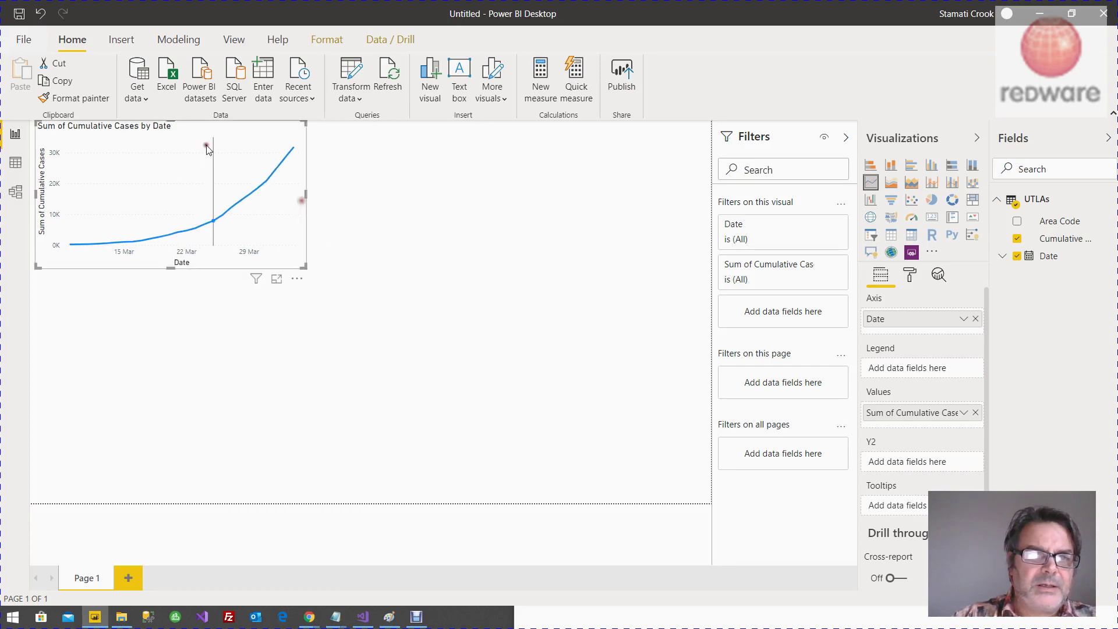
left_click_drag(163, 128, 522, 283)
mouse_move(432, 376)
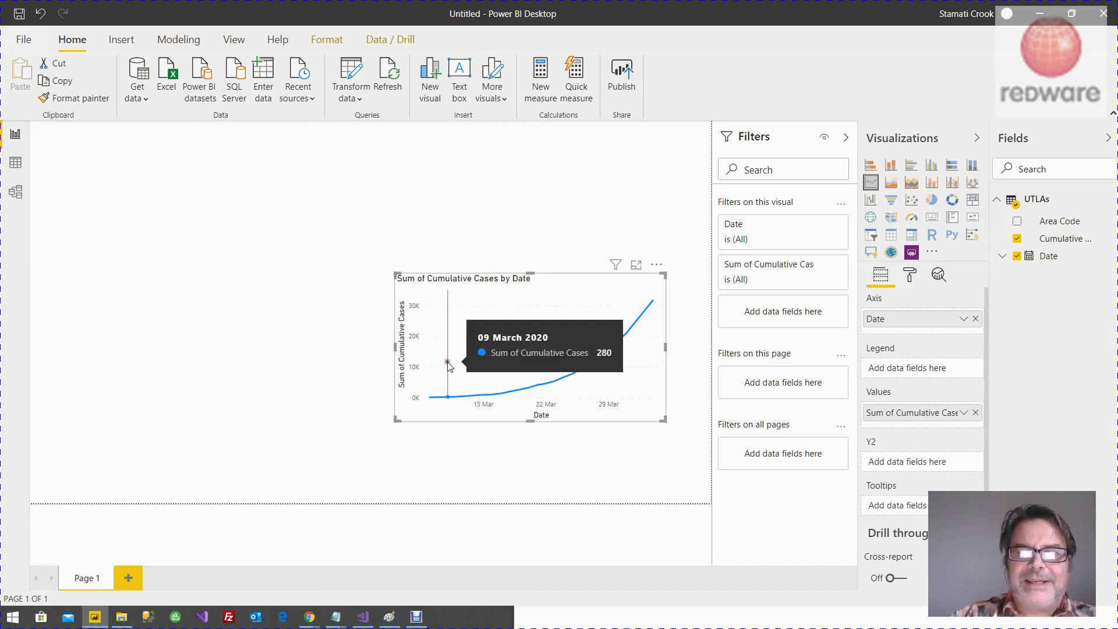
Add a table visual to the empty left part of the page with the Area Code, Cumulative Cases and Date fields.
left_click(158, 224)
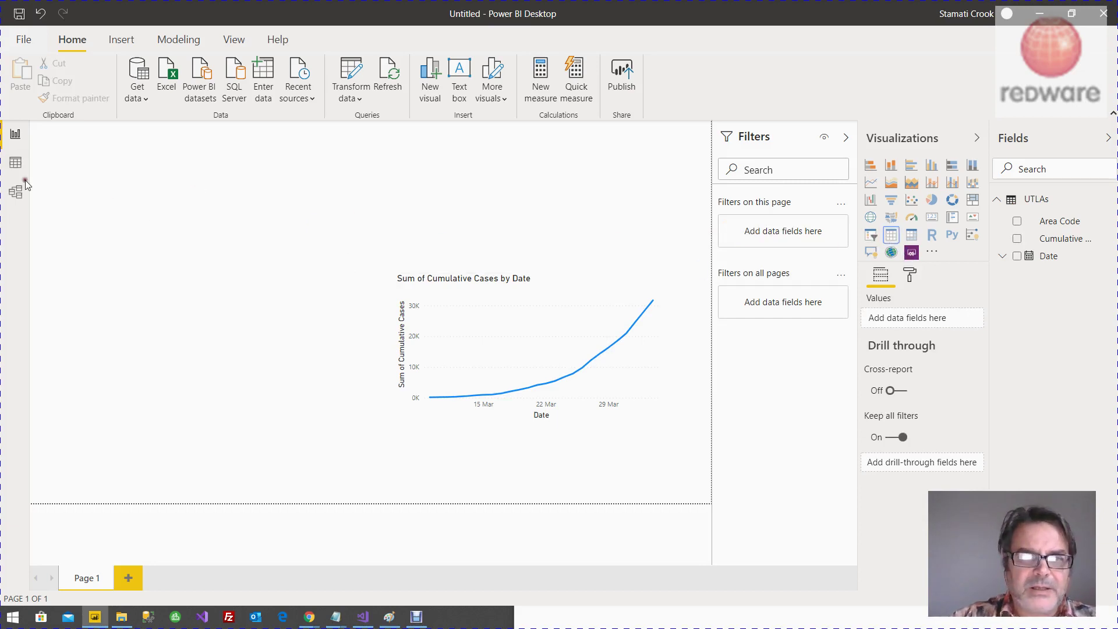
left_click(890, 236)
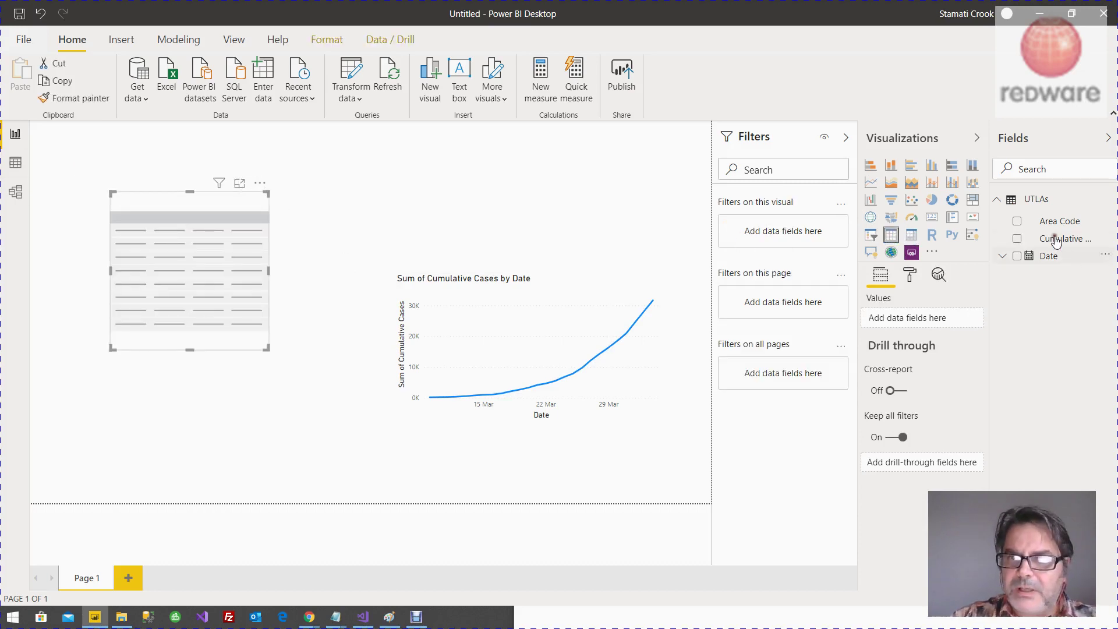
left_click_drag(1047, 230, 175, 220)
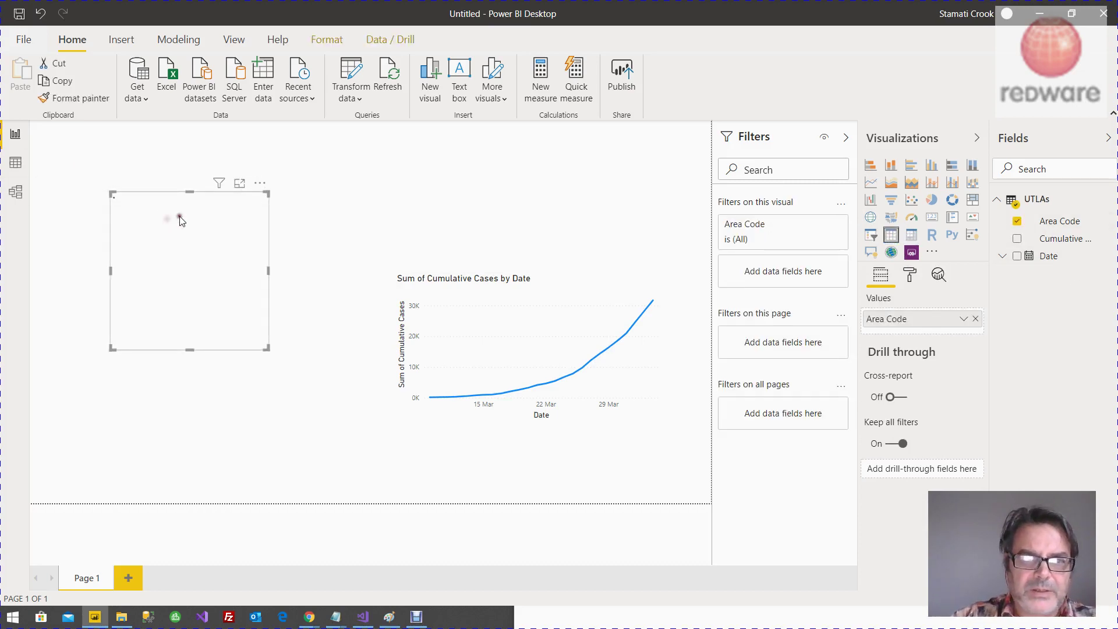
left_click(1017, 238)
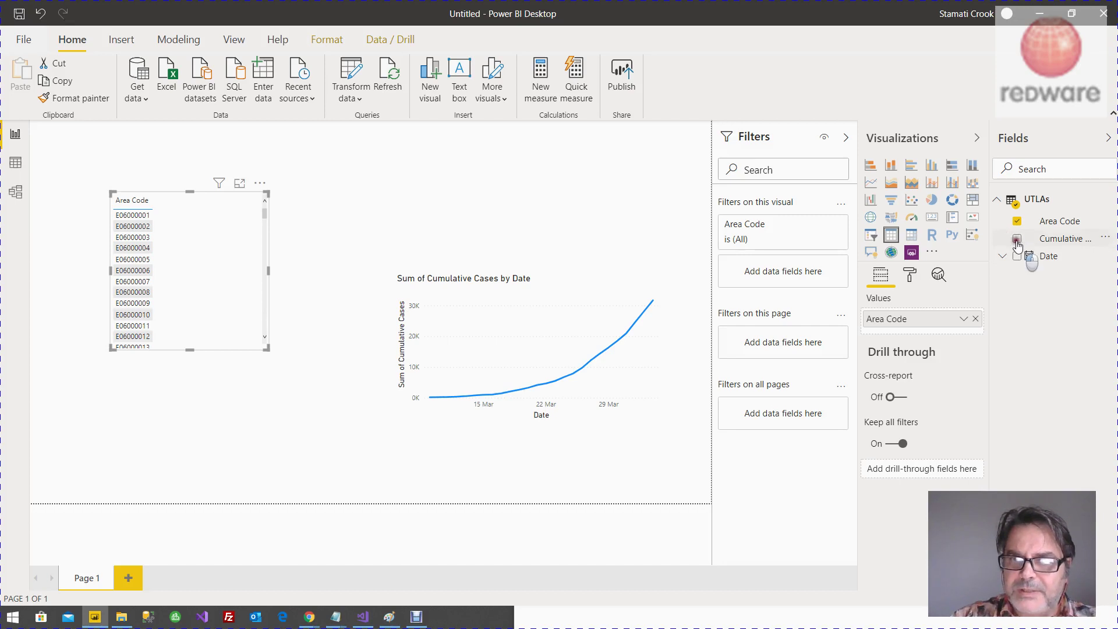
left_click(1016, 256)
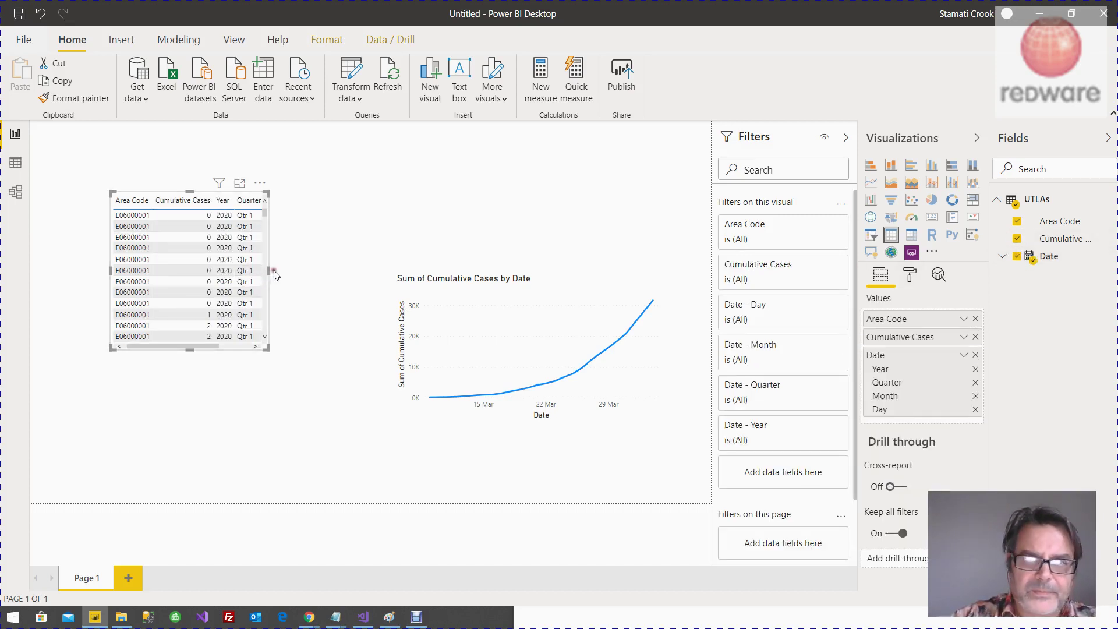
Switch the table's Date field from the date hierarchy to plain Date.
right_click(1050, 262)
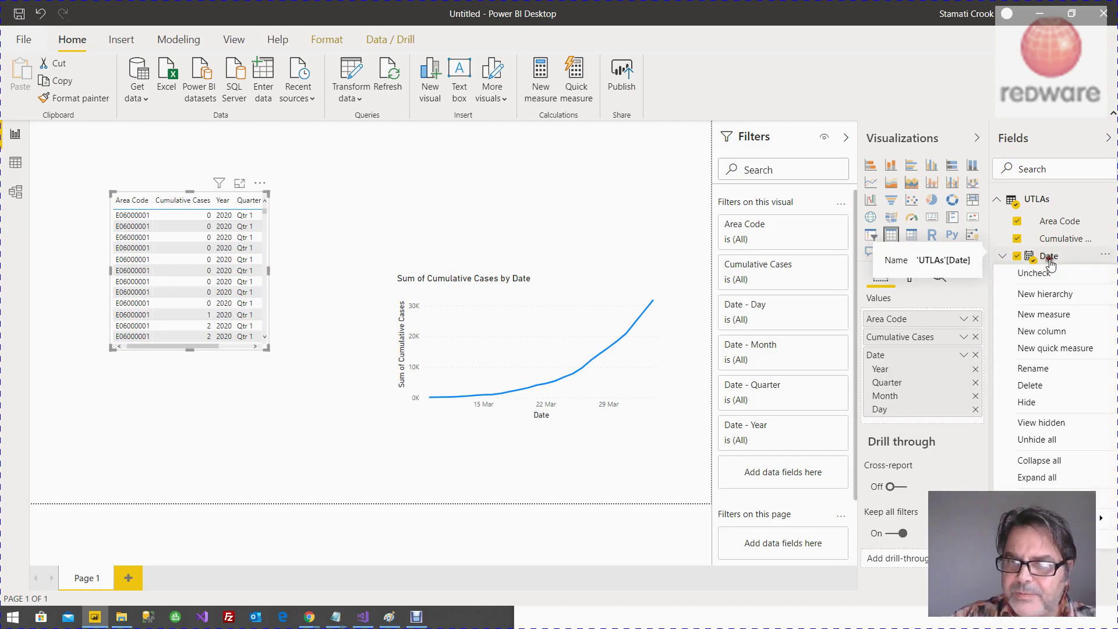
left_click(1105, 257)
left_click(1105, 256)
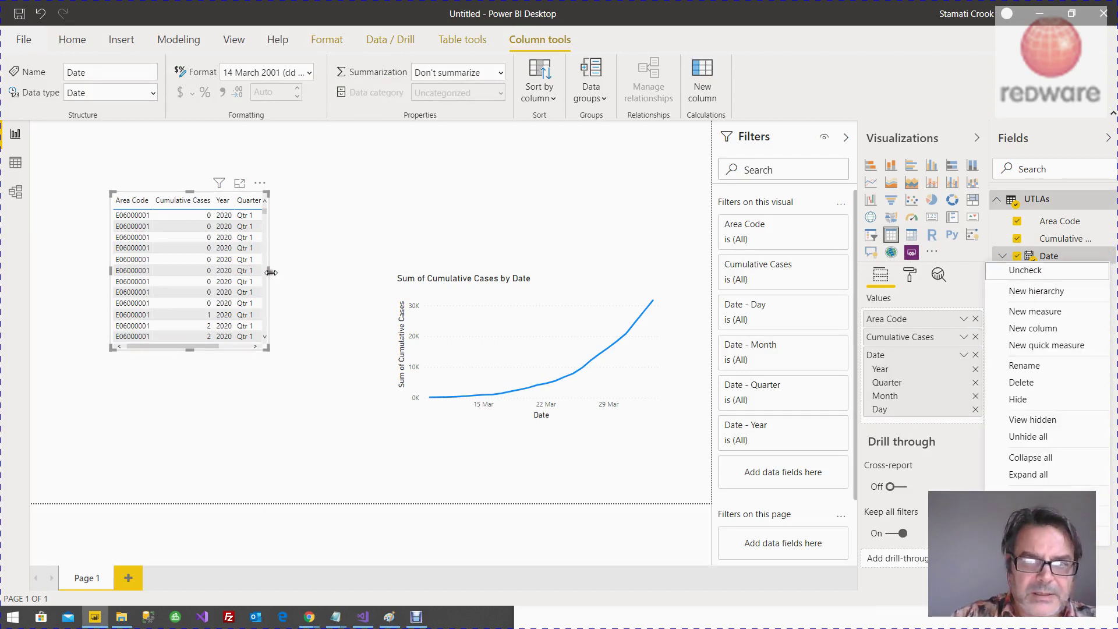
left_click(965, 354)
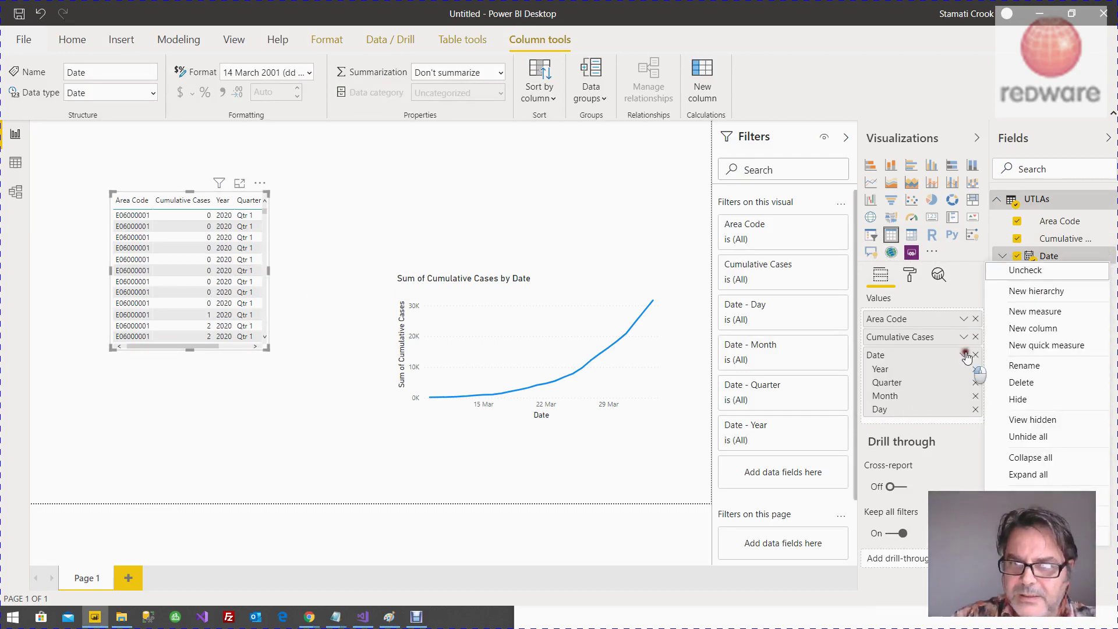
left_click(965, 354)
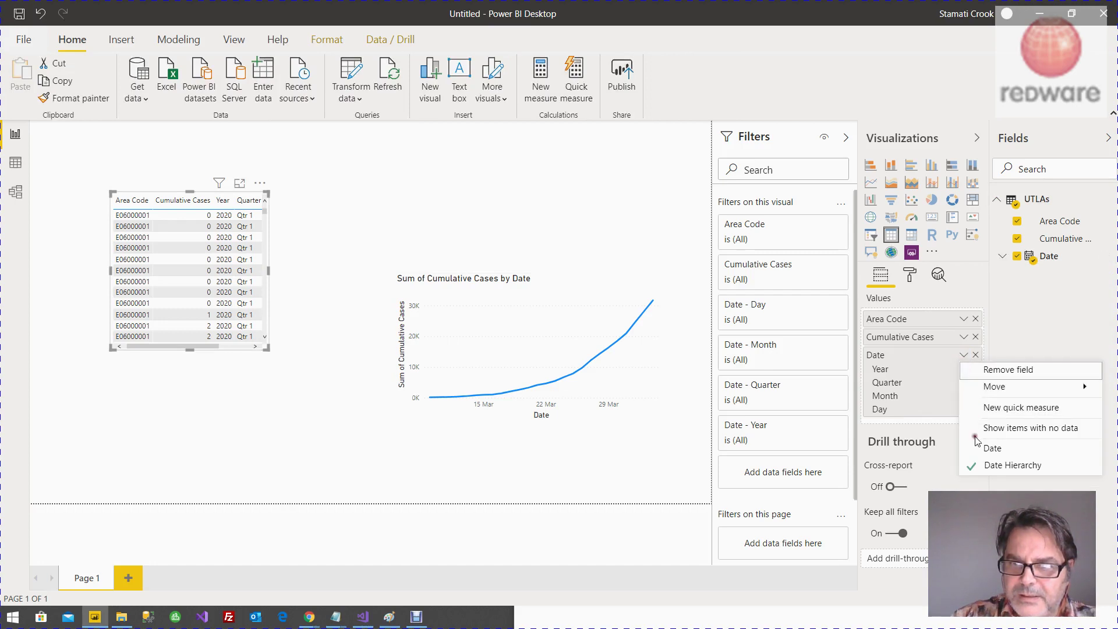
left_click(991, 447)
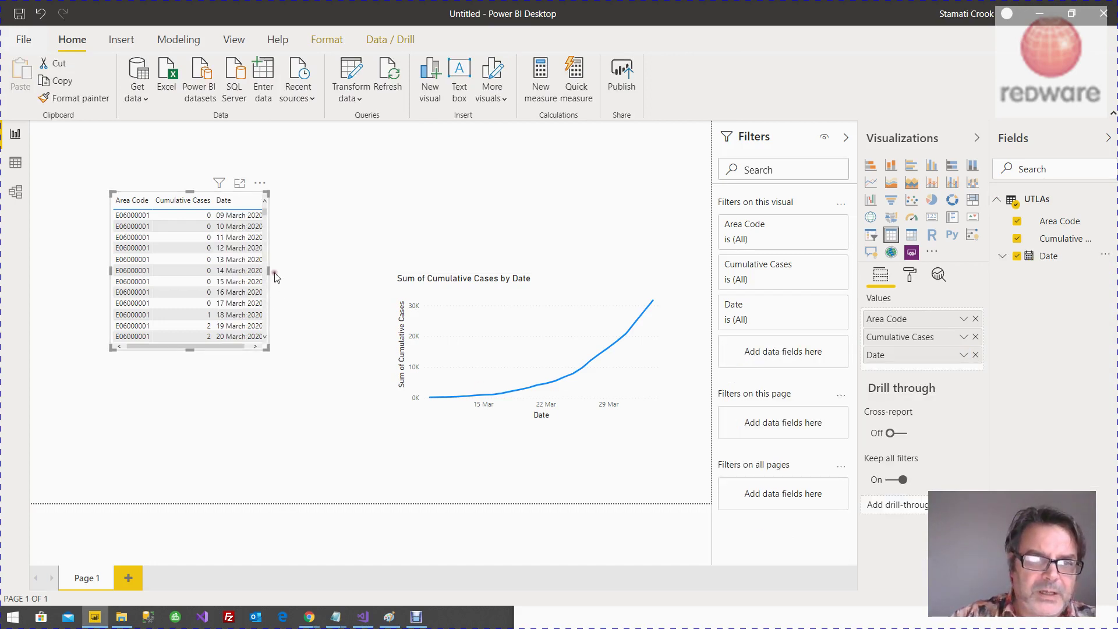
Widen the table on both sides, from near the page's left edge to just short of the line chart, and scan its rows.
left_click_drag(269, 271, 360, 271)
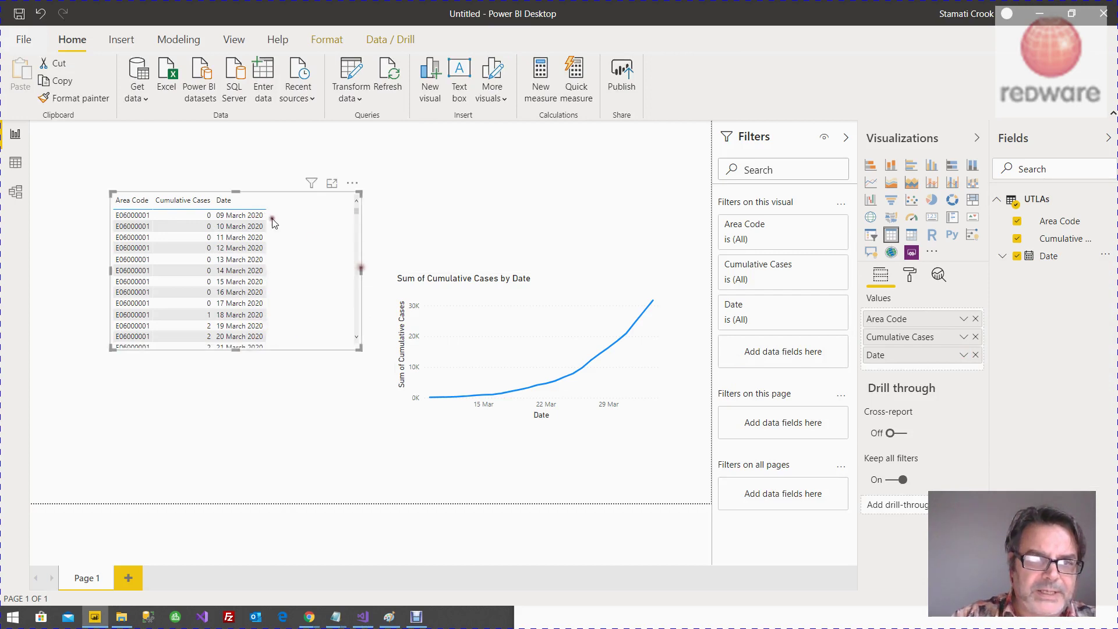
scroll(200, 266, "down", 10)
scroll(200, 266, "down", 15)
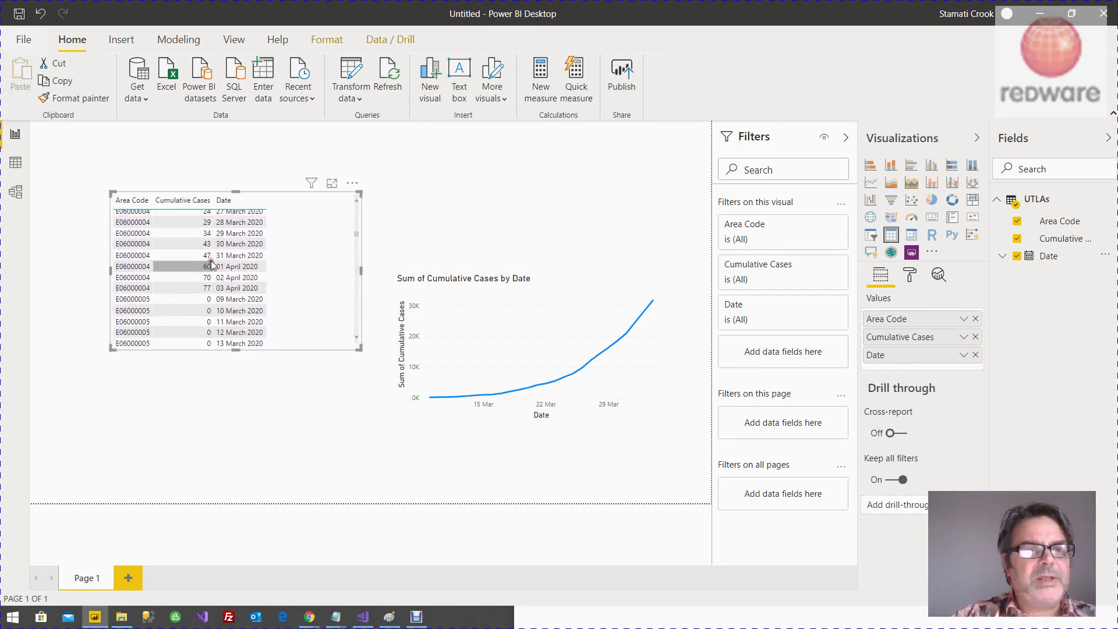
scroll(221, 285, "down", 10)
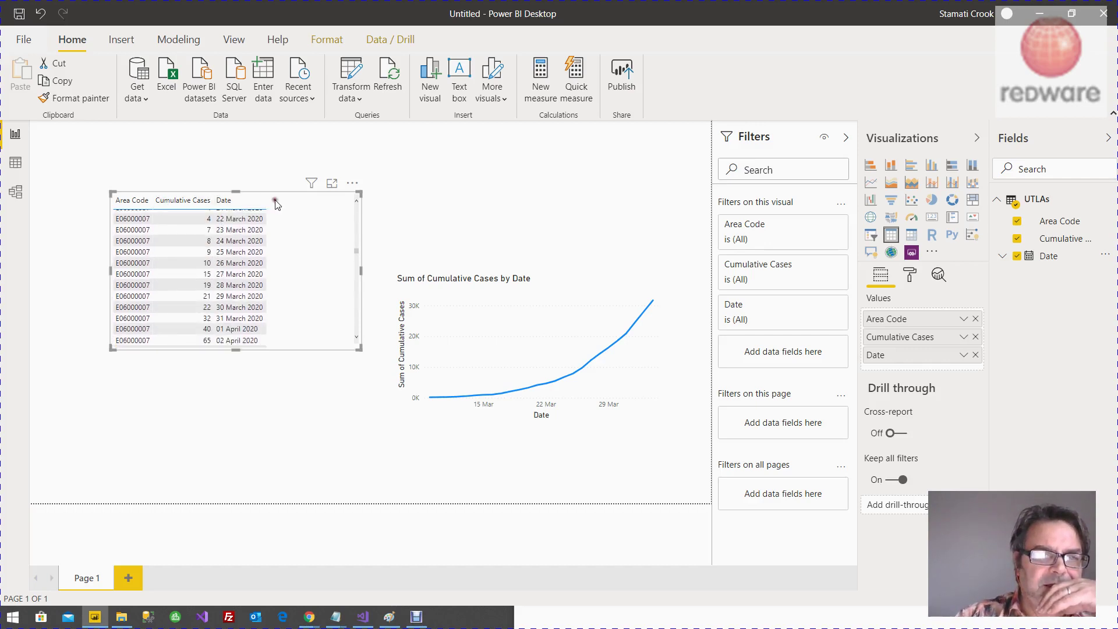
left_click(249, 182)
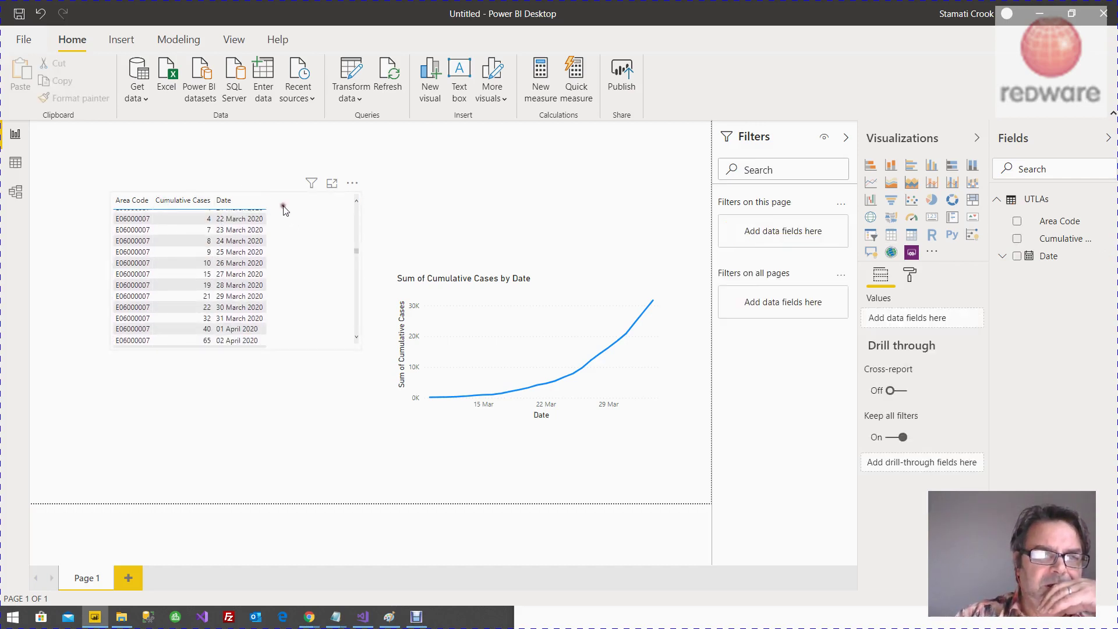
left_click(285, 208)
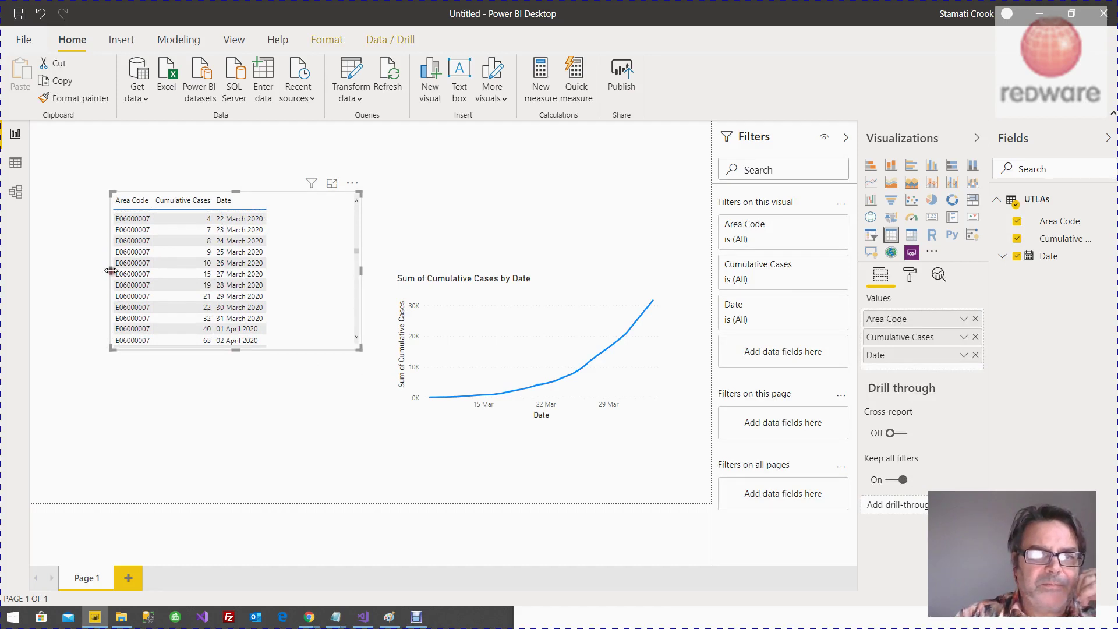
left_click_drag(108, 272, 55, 272)
left_click(337, 220)
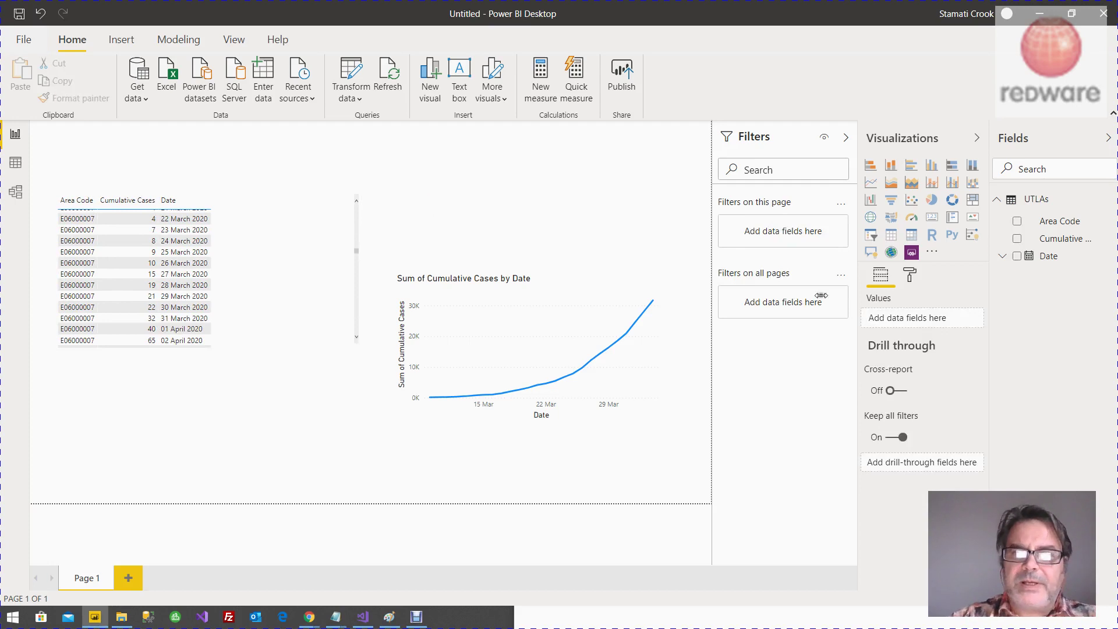
Add a new calculated column named Daily Cases to the UTLAs table.
left_click(1070, 202)
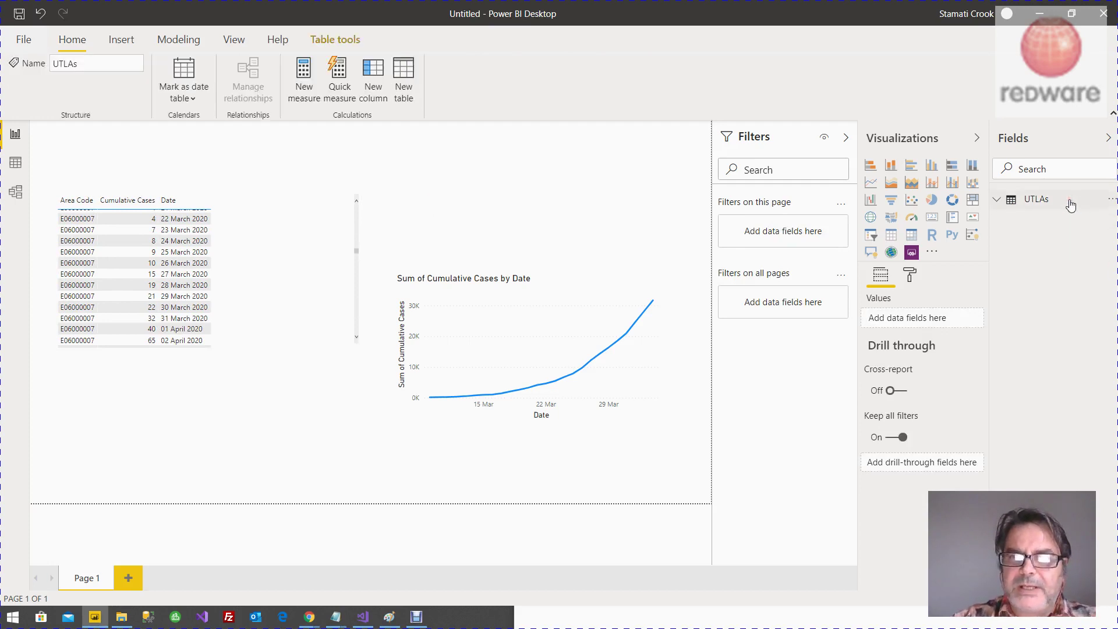
left_click(996, 199)
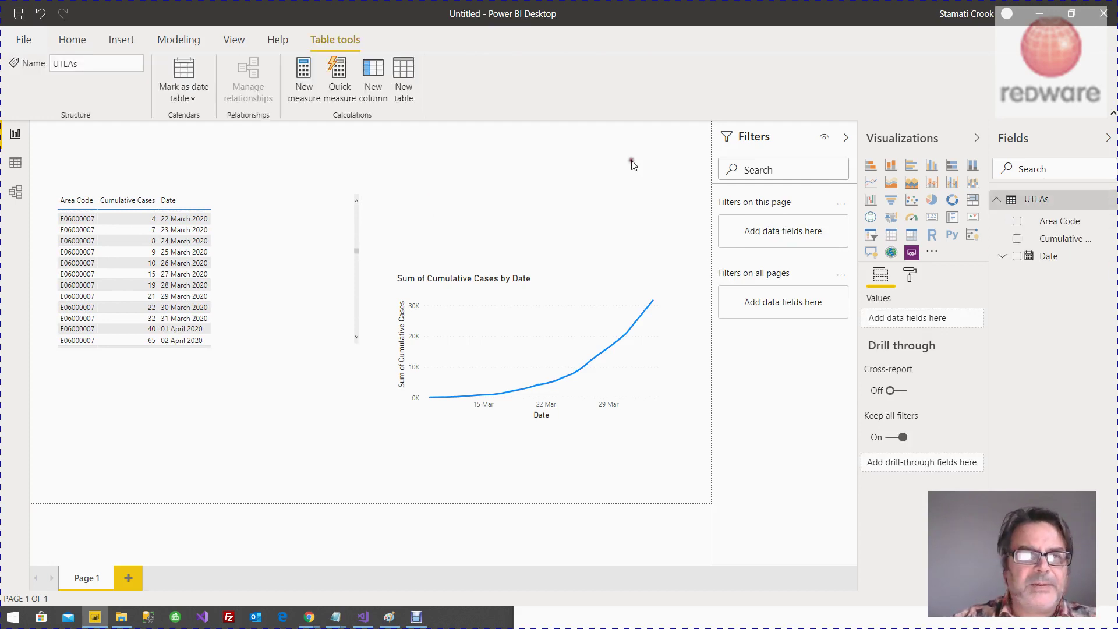
left_click(376, 80)
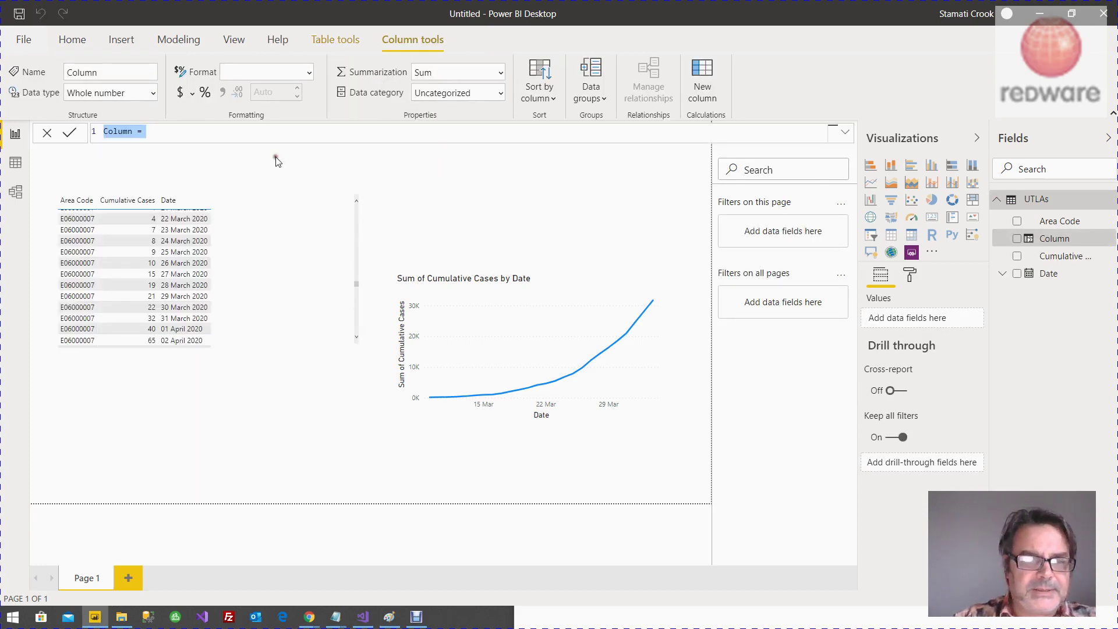
type("Daily Cases =")
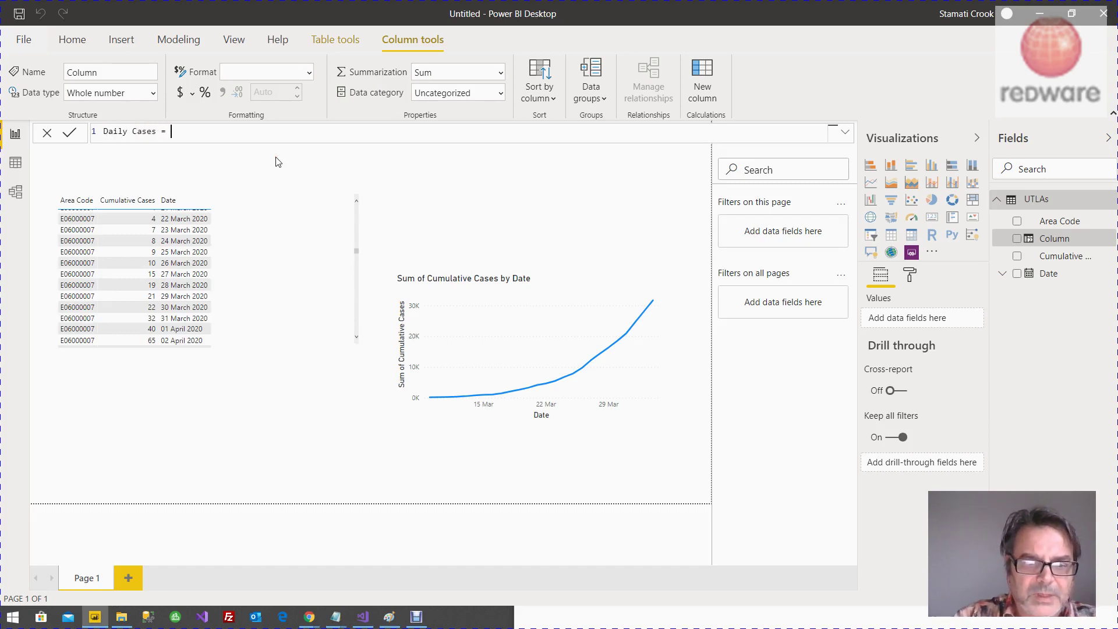
Define the variable _currentcases as UTLAs[Cumulative Cases] in the Daily Cases formula, followed by the return keyword.
type(" var _currentcases =")
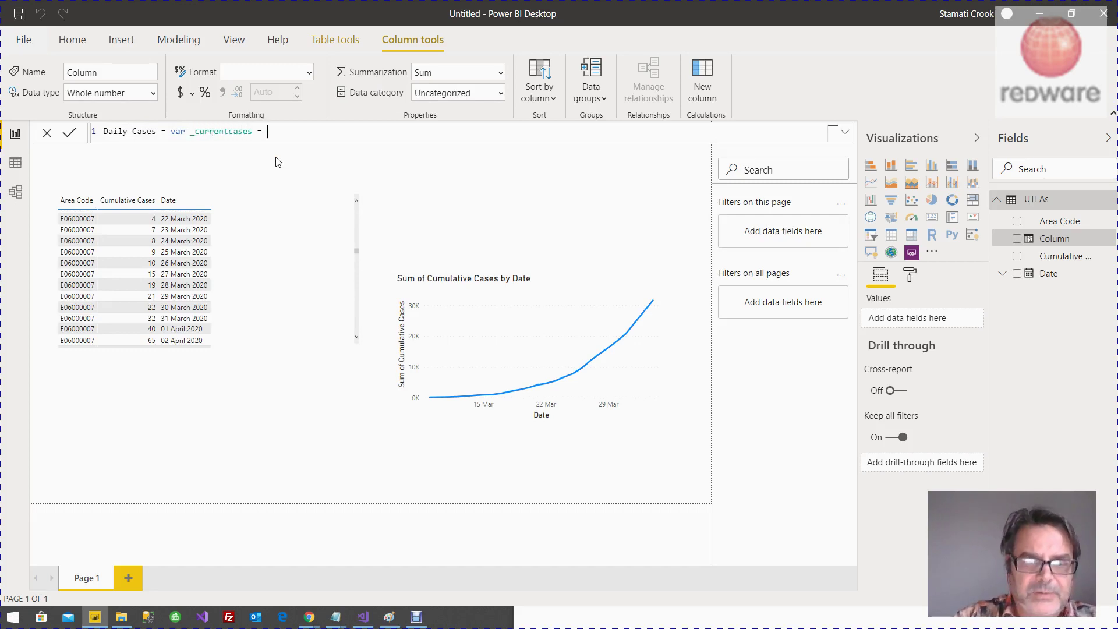
type("UT")
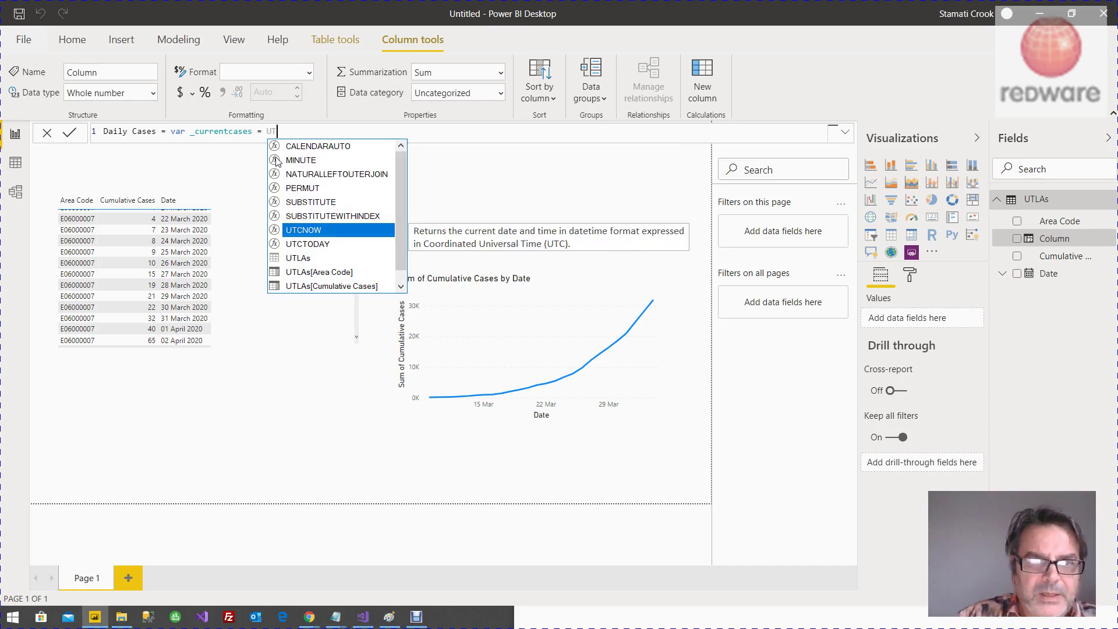
key("Down")
key("Down")
key("Down")
key("Down")
key("Down")
key("Up")
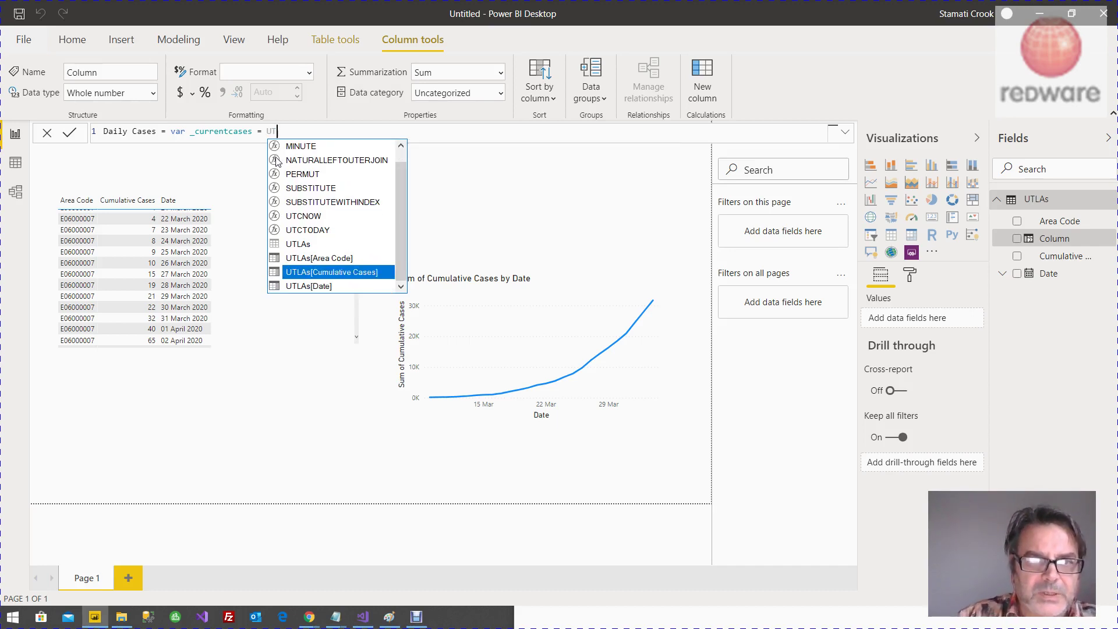
key("Tab")
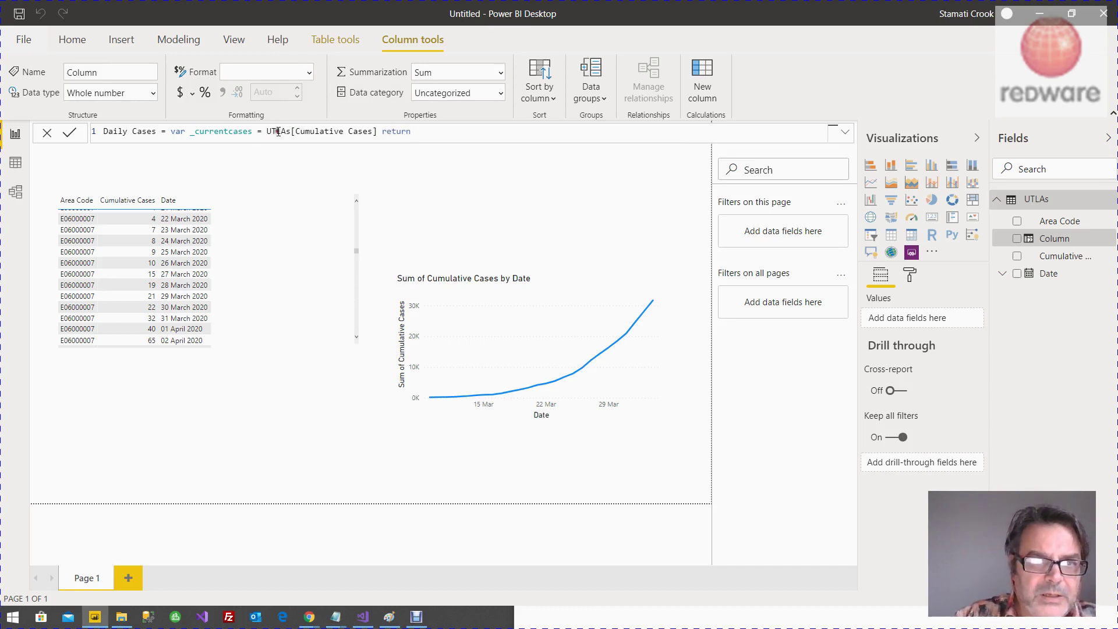
Rename the formula's variable to _currentcumulativecases and commit the formula.
double_click(239, 134)
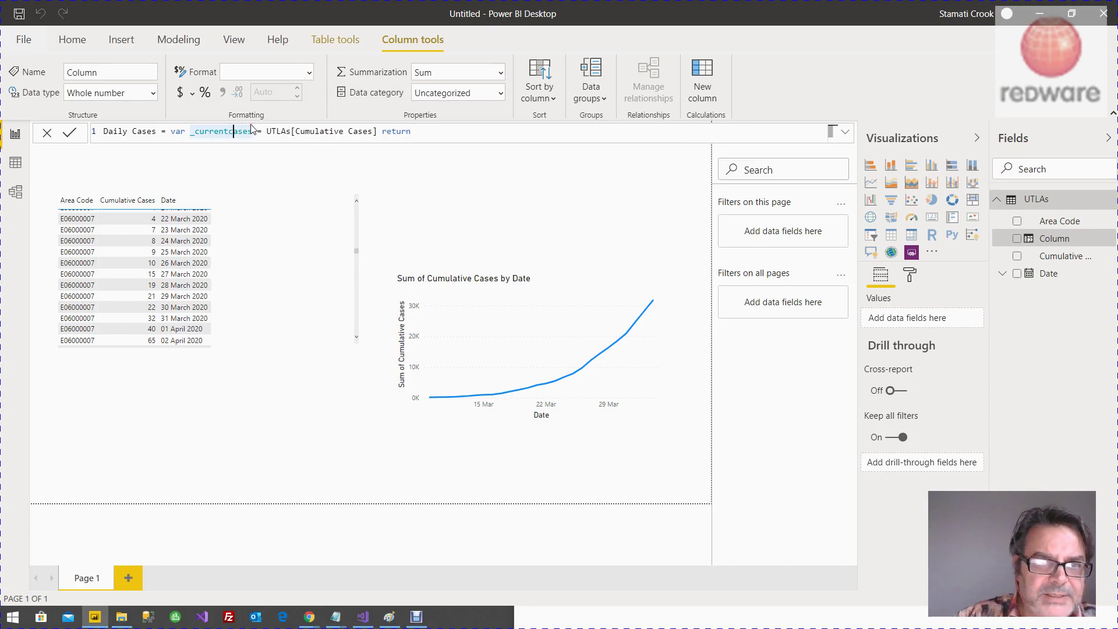
key("Right")
key("Left")
key("Left")
key("Left")
key("Left")
key("Left")
type("cumulative")
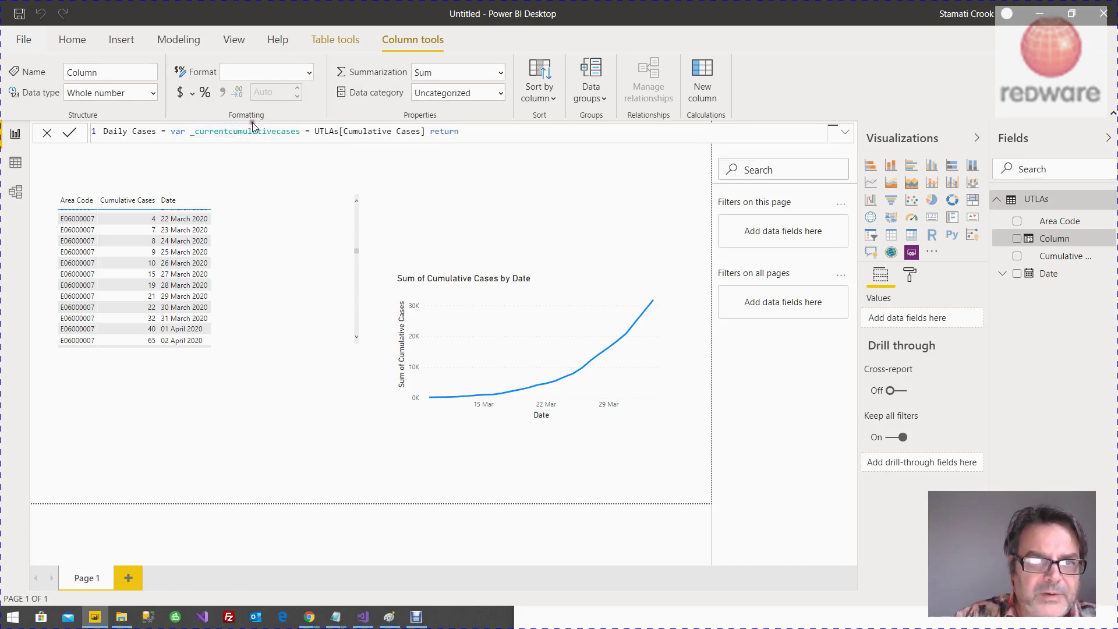
key("Return")
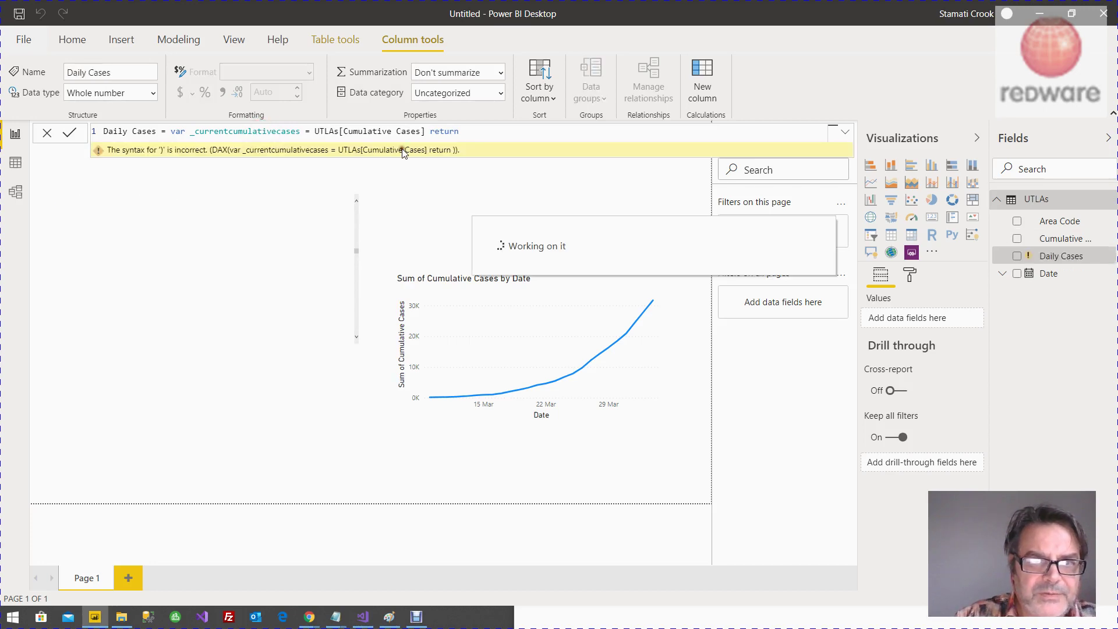
Complete the Daily Cases formula's return clause with _currentcumulativecases.
left_click(493, 138)
type("_")
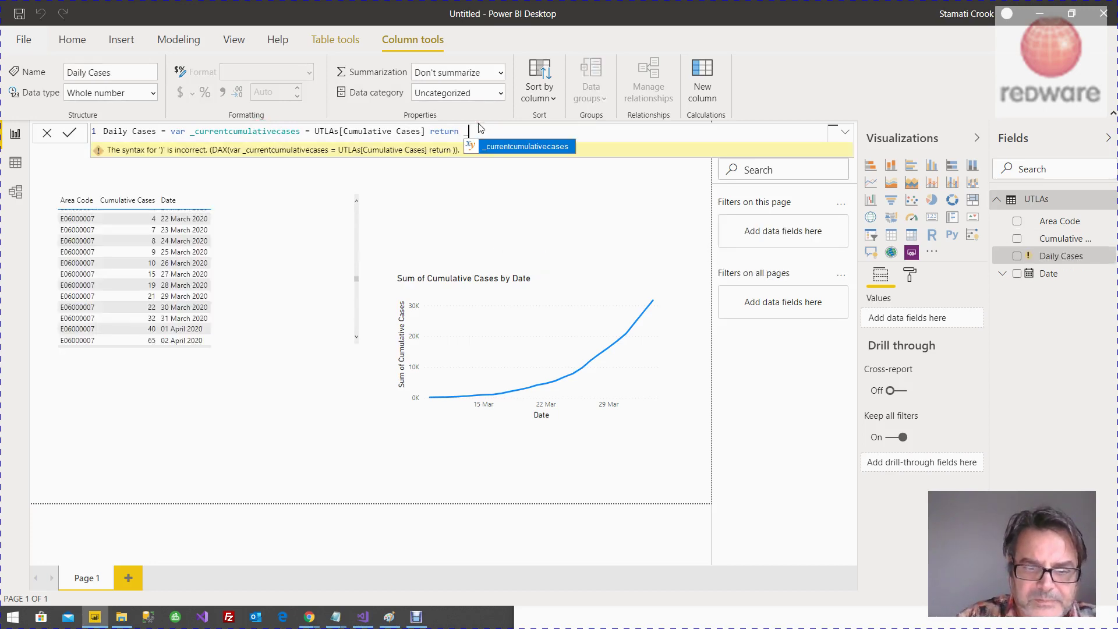
type("cu")
key("Tab")
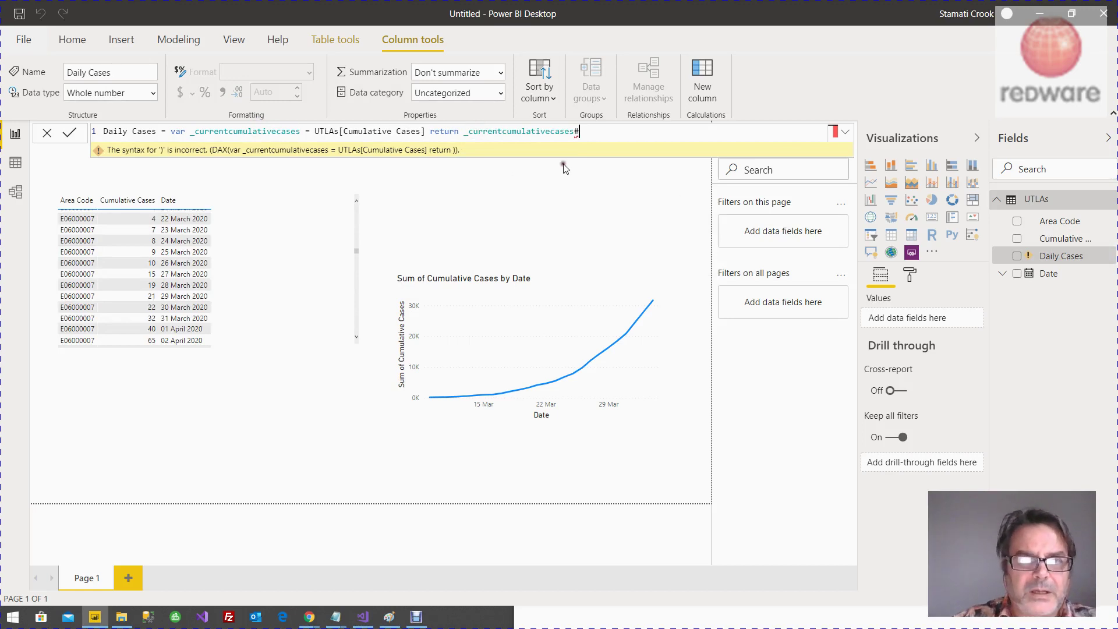
key("BackSpace")
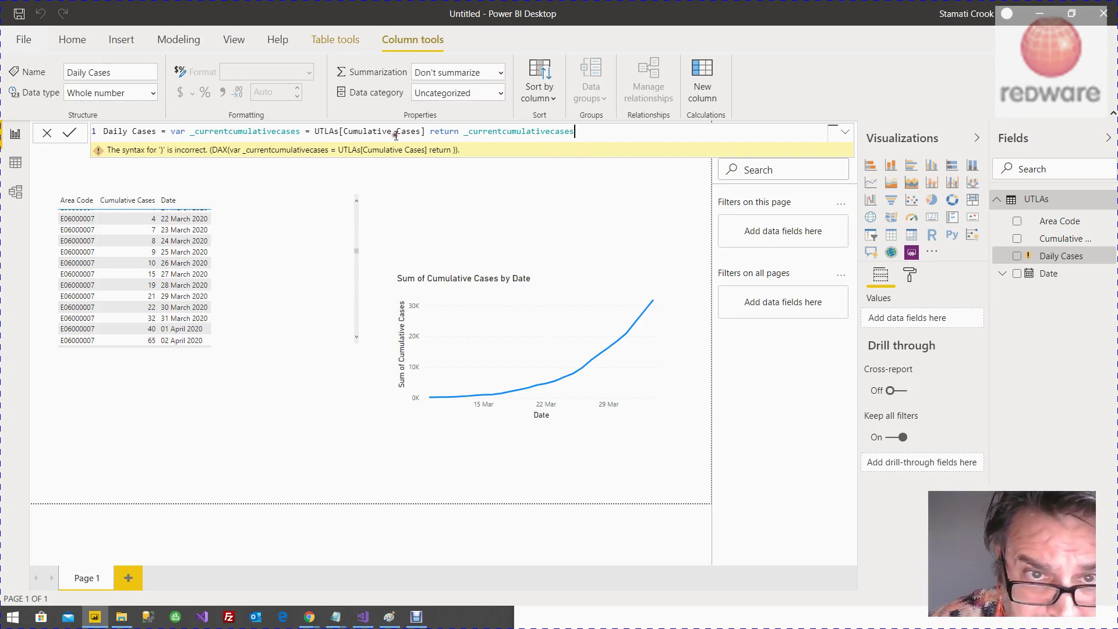
left_click(424, 132)
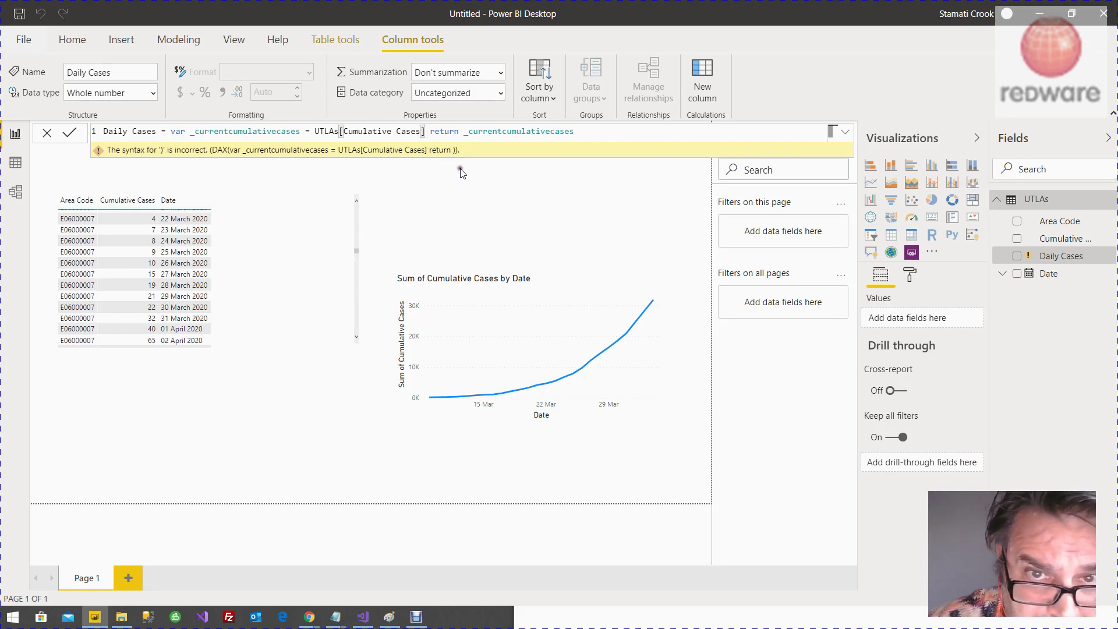
Commit the Daily Cases formula and add the Daily Cases column to the table visual.
left_click(586, 132)
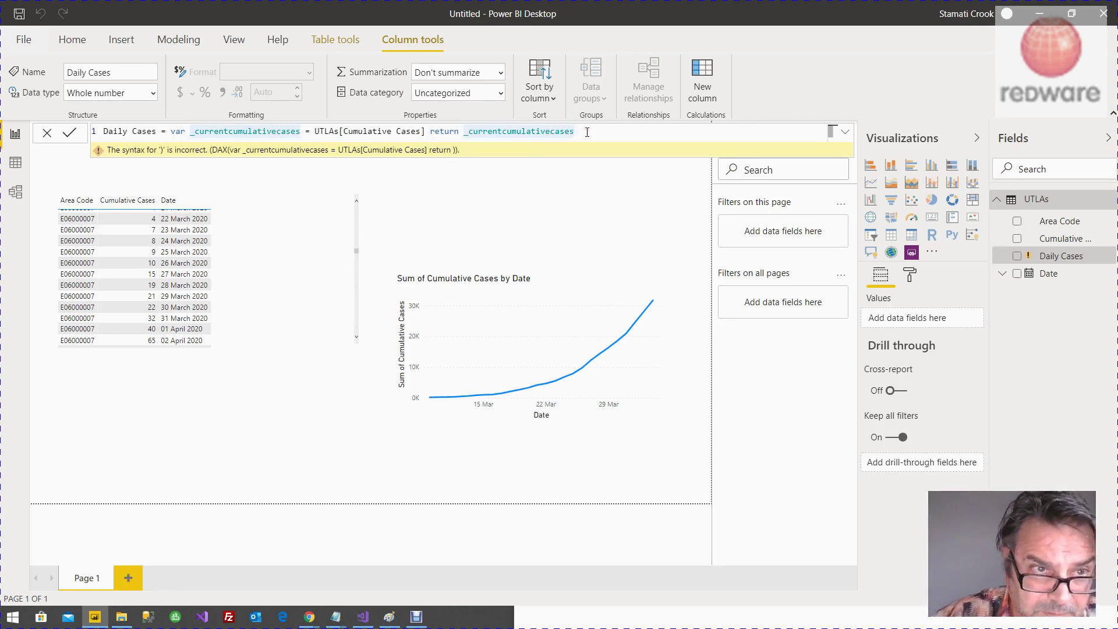
key("Return")
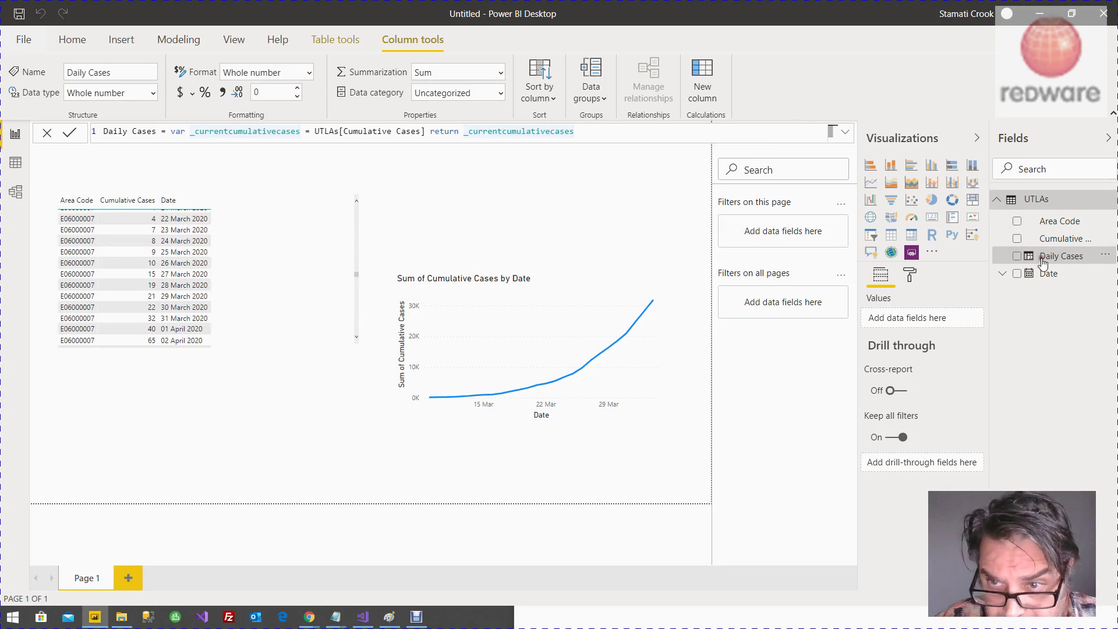
left_click_drag(1042, 256, 187, 247)
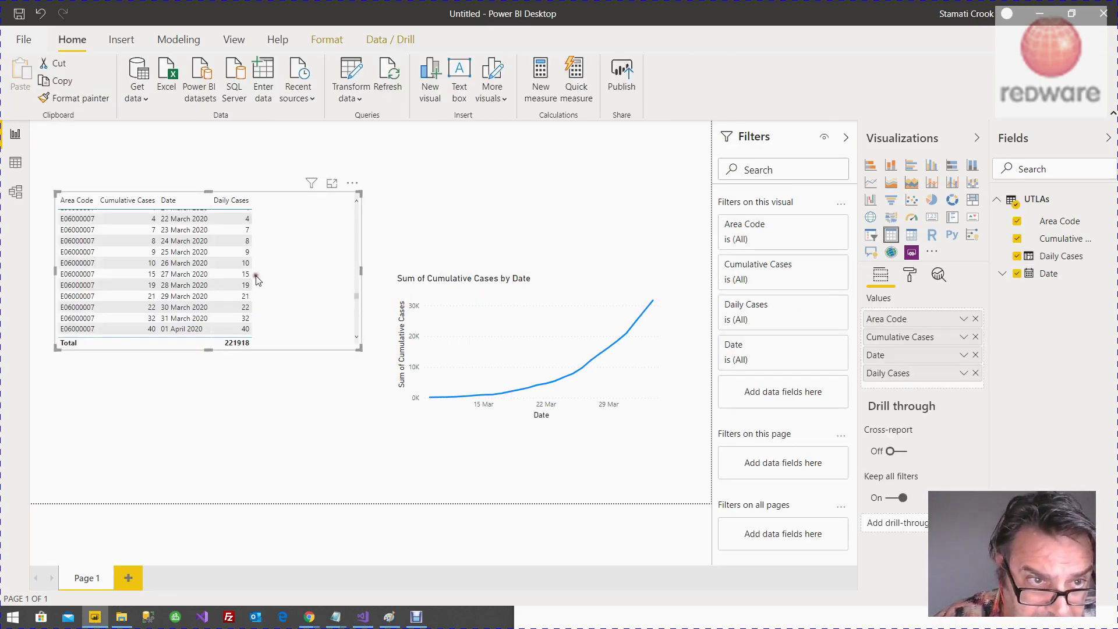
scroll(250, 264, "up", 10)
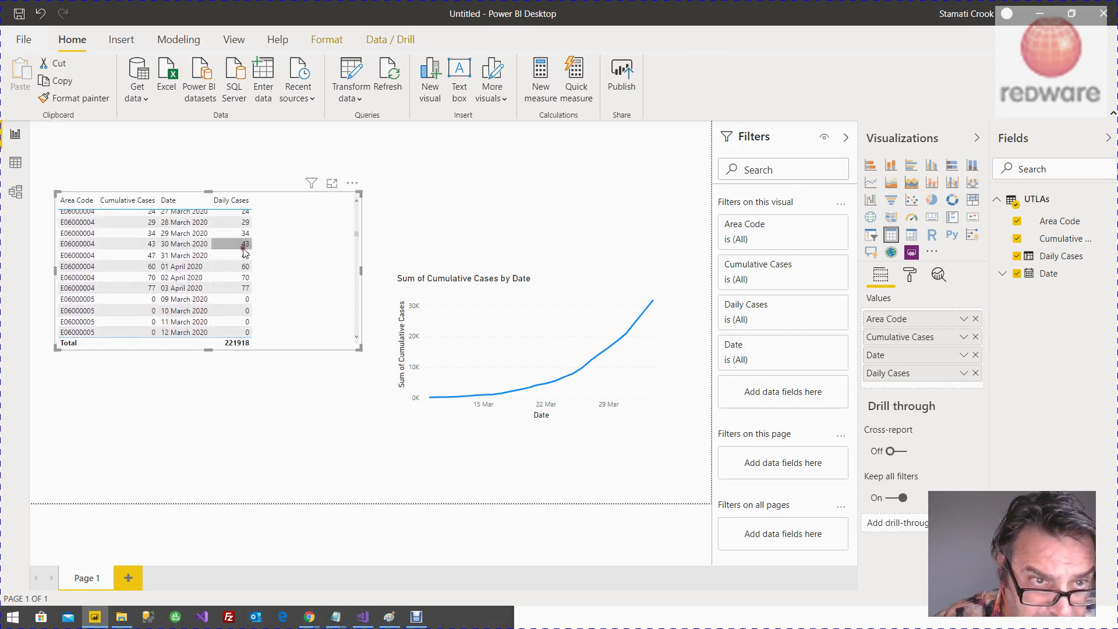
scroll(250, 245, "up", 10)
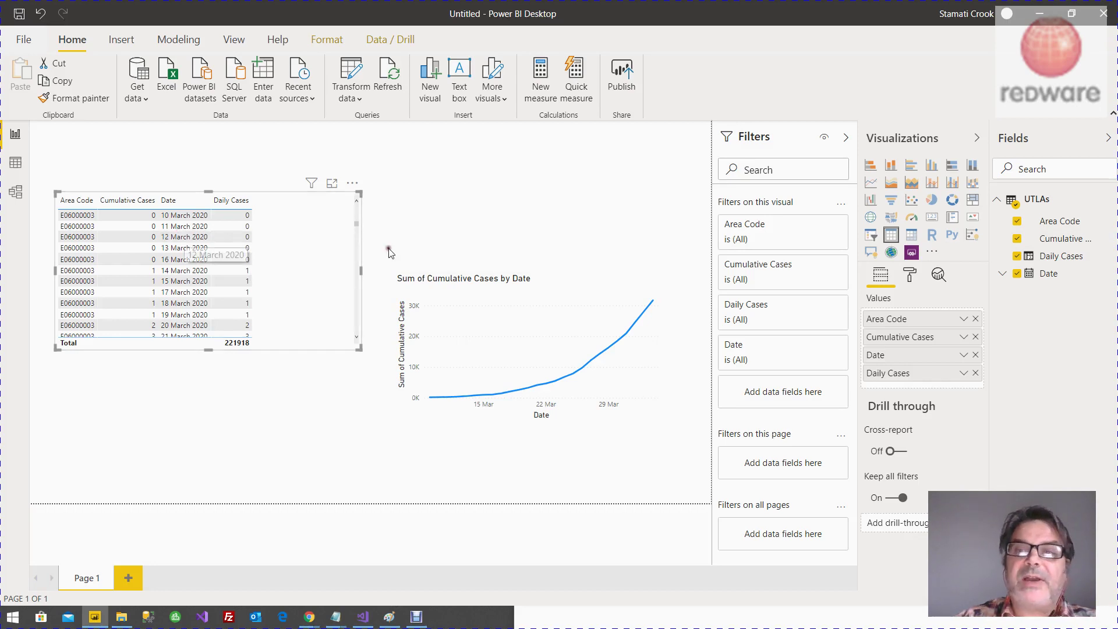
Add the variable _currentdate, defined as UTLAs[Date], to the Daily Cases formula before its return clause.
left_click(1066, 258)
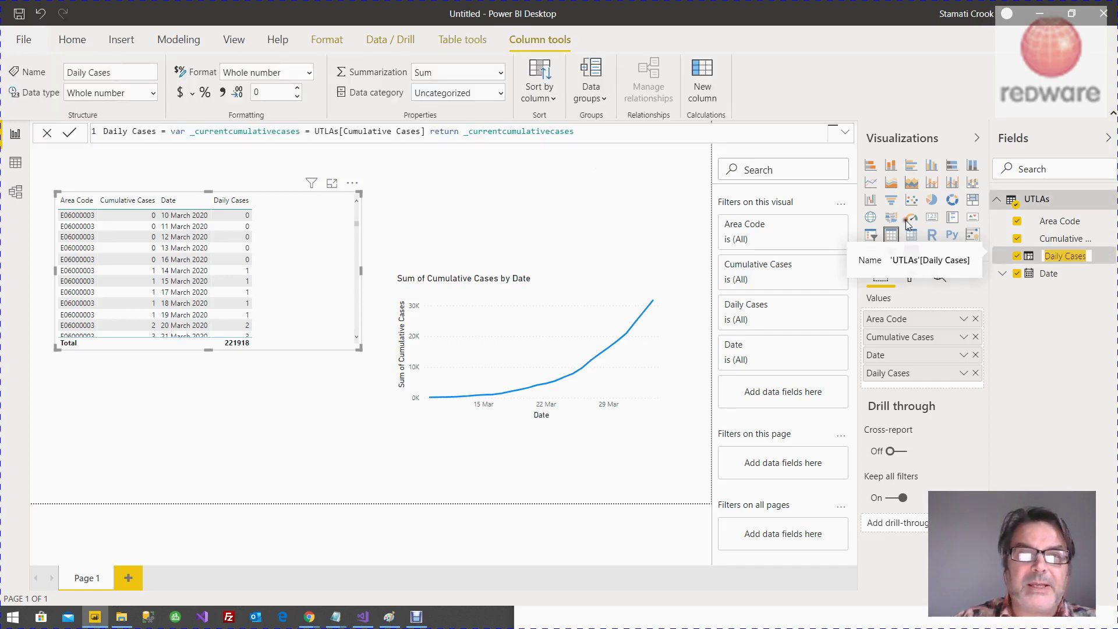
left_click(424, 131)
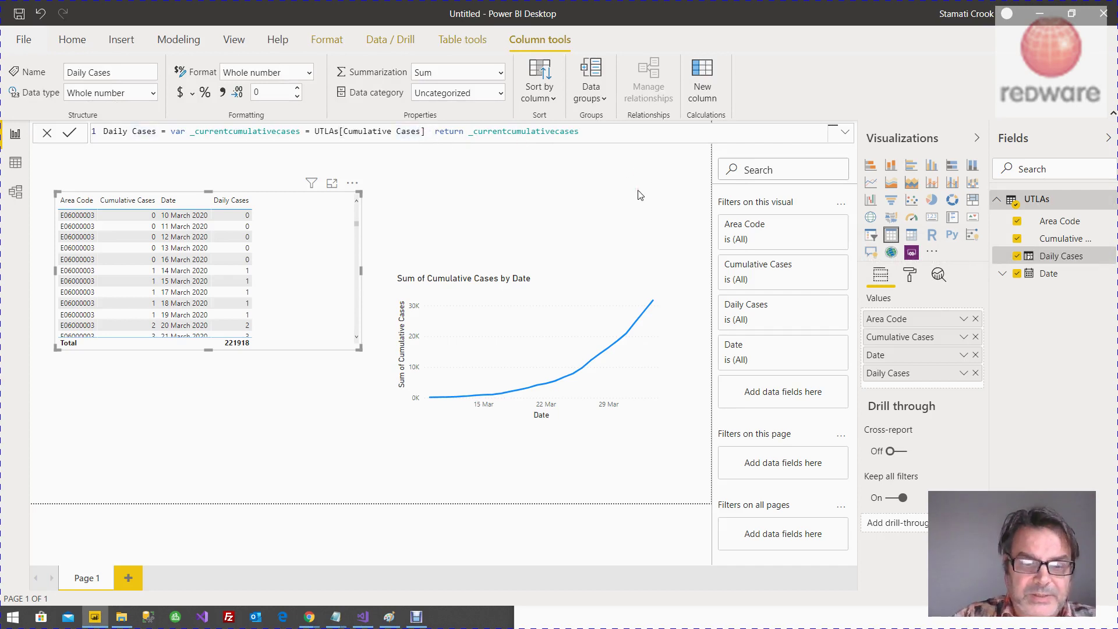
type("var _c")
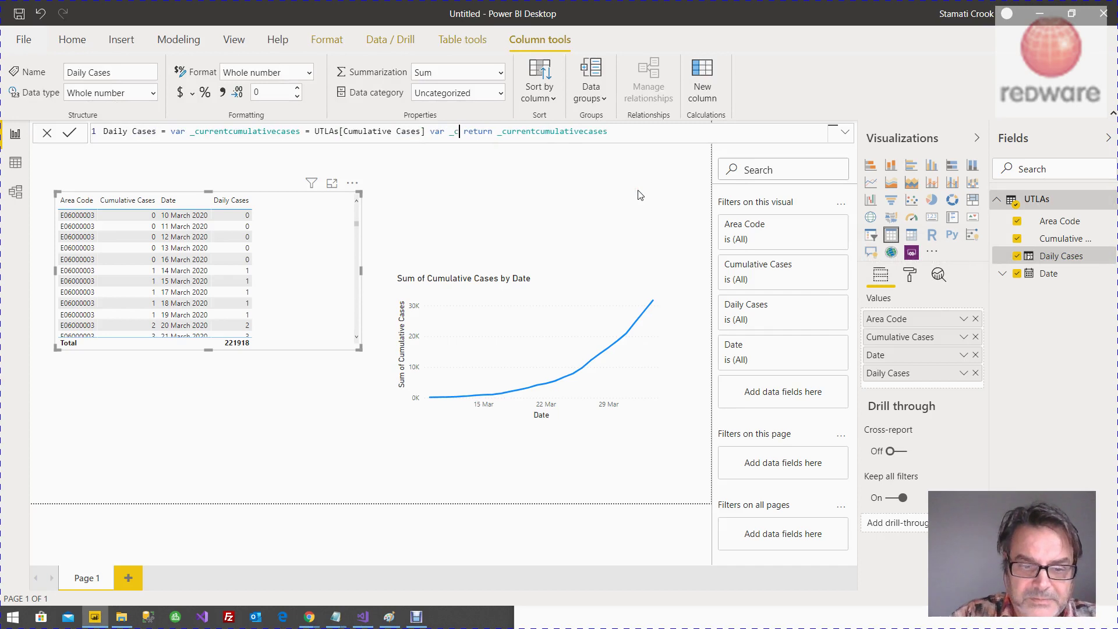
type("urrentdate = ")
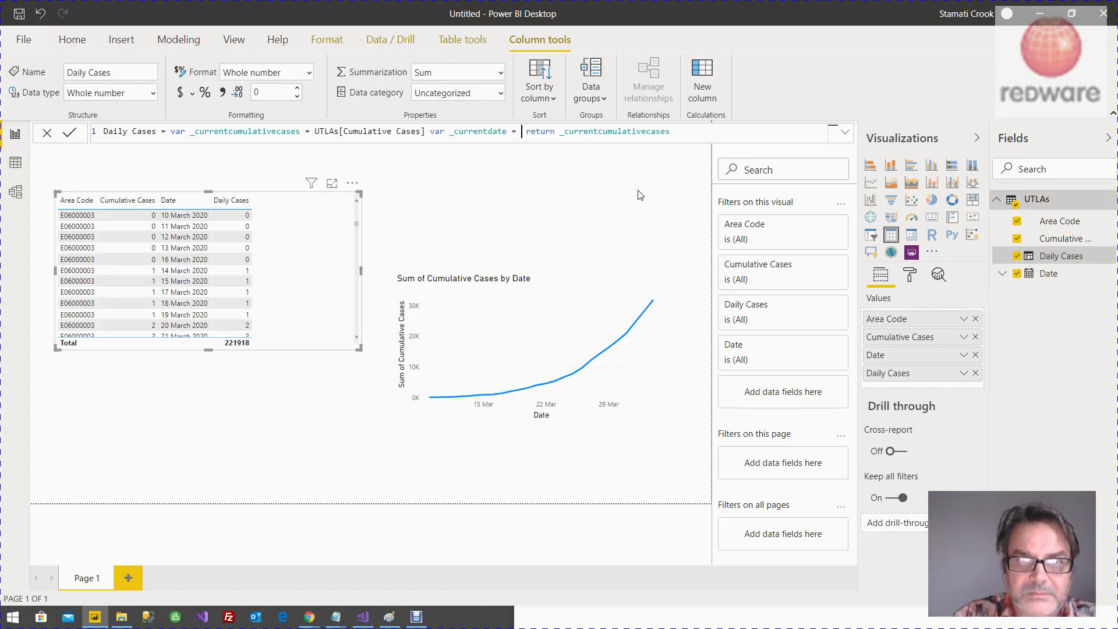
type("UTL")
key("Down")
key("Down")
key("Down")
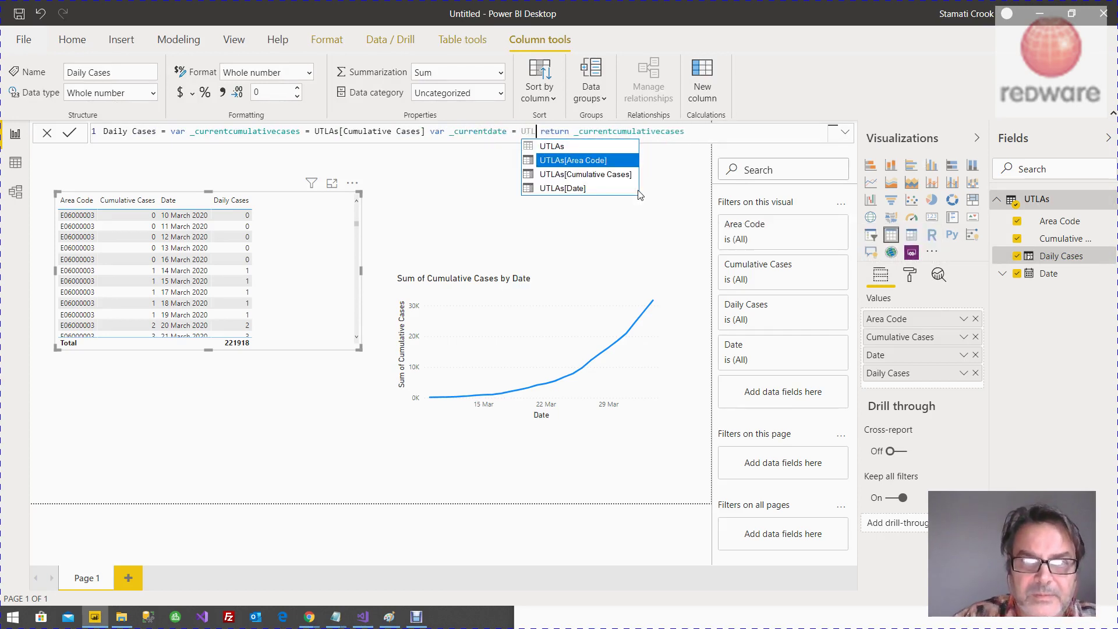
key("Tab")
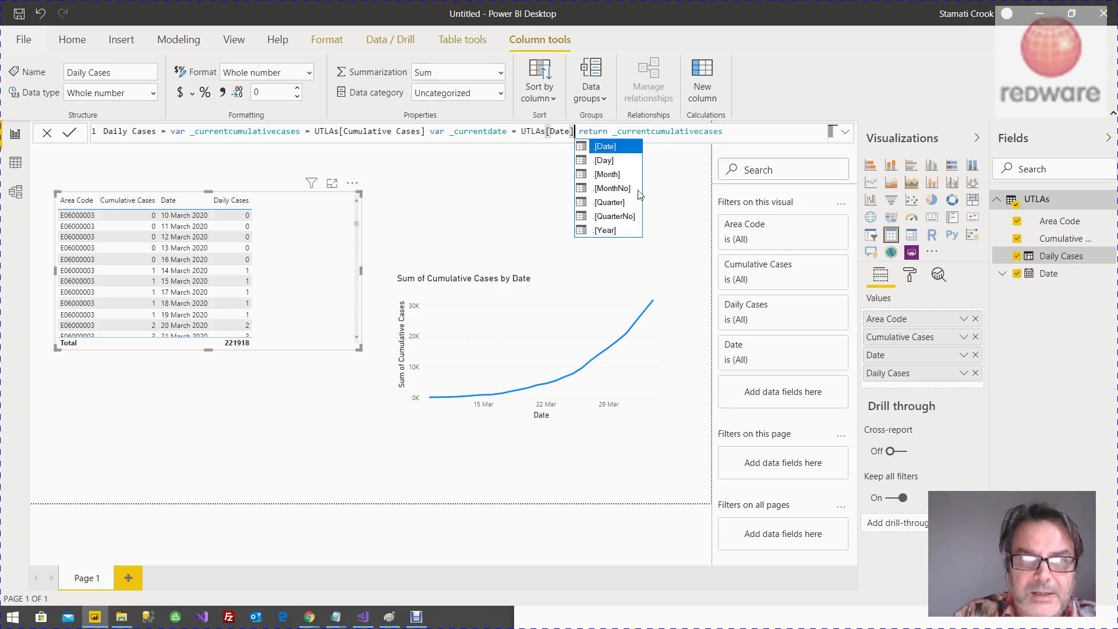
Add the variable _previousdate, defined as _currentdate-1, before the return clause of the Daily Cases formula.
type("var _")
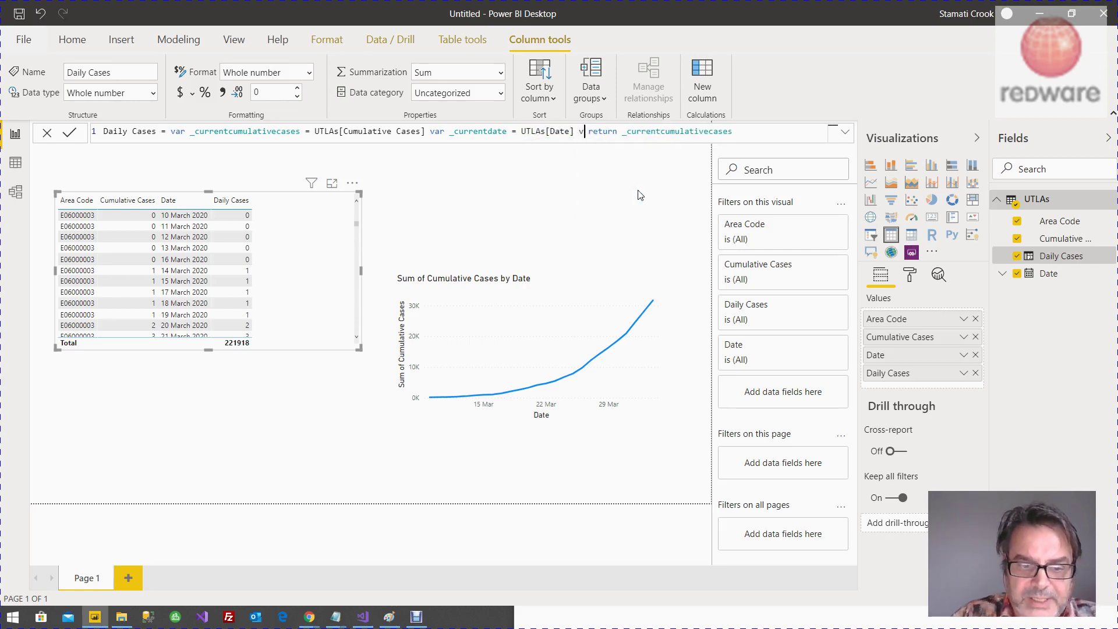
type("previous")
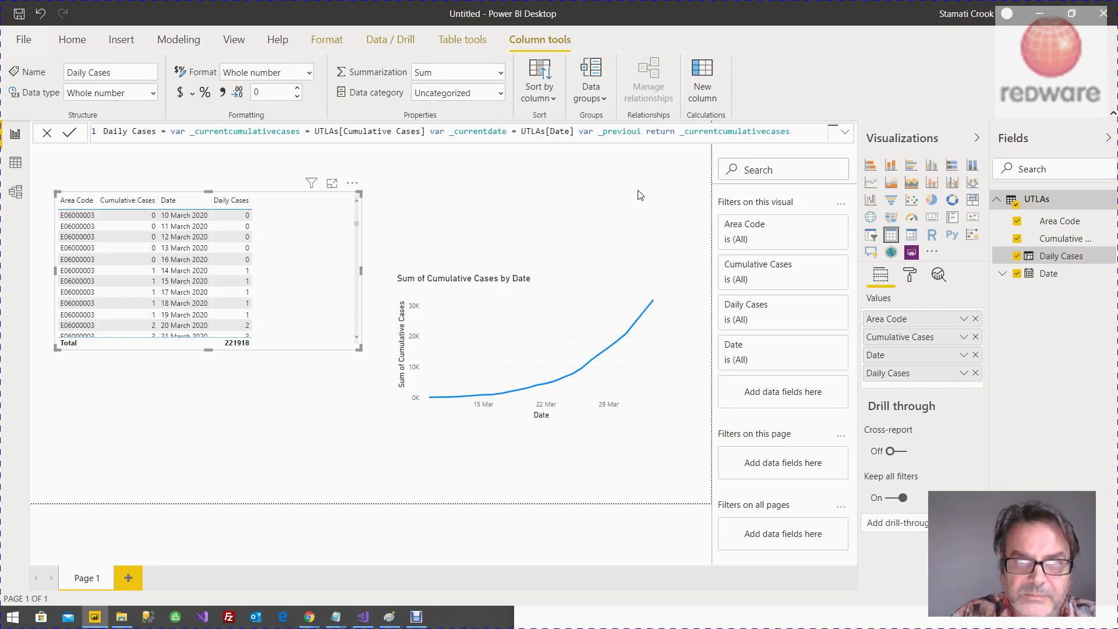
key("BackSpace")
key("BackSpace")
type("usdate =")
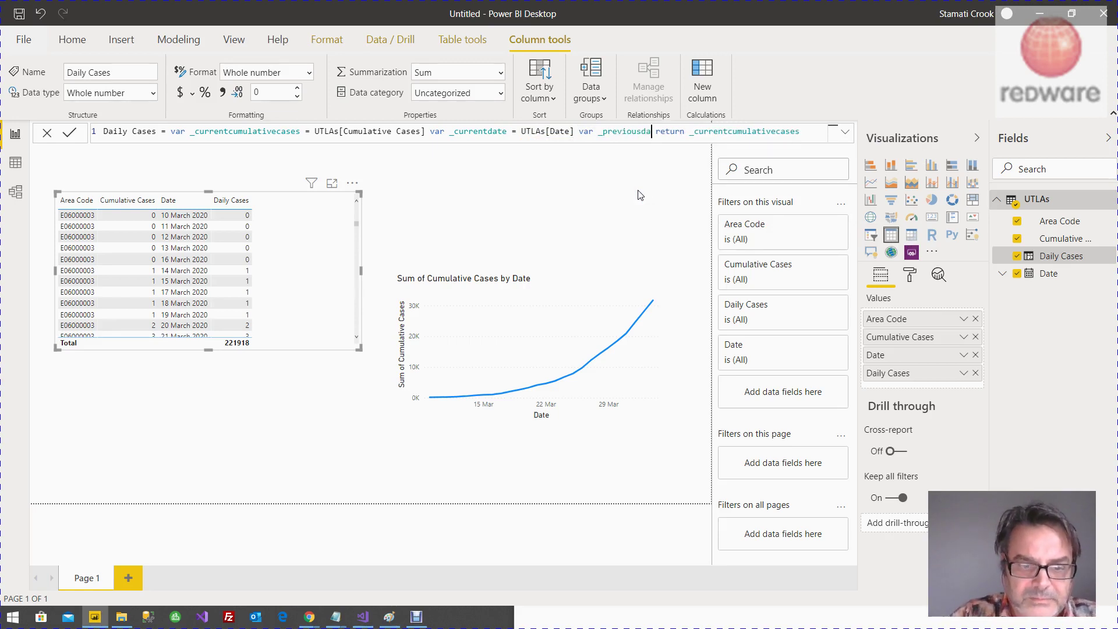
type(" _cu")
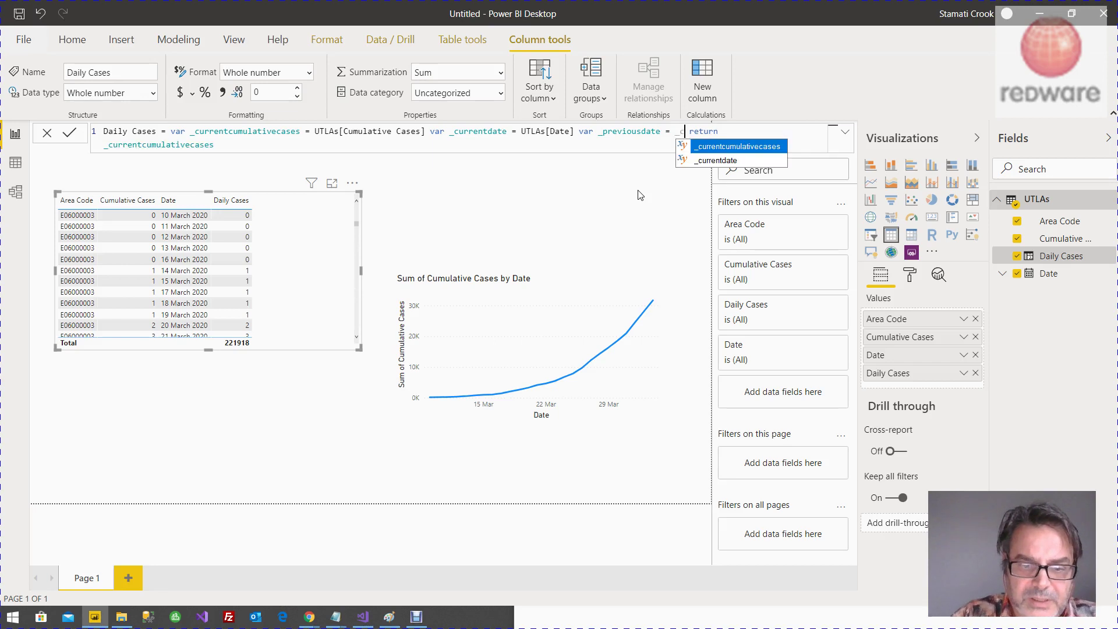
key("Down")
key("Tab")
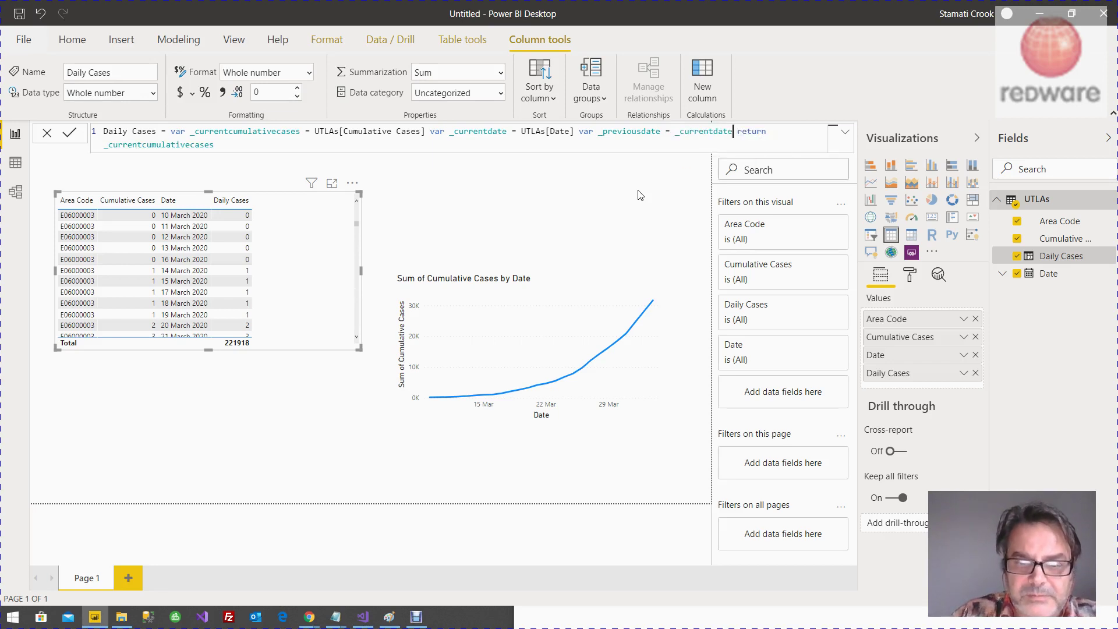
type("-1")
Replace the Daily Cases formula's return value with _previousdate and commit the formula.
key("Right")
key("Right")
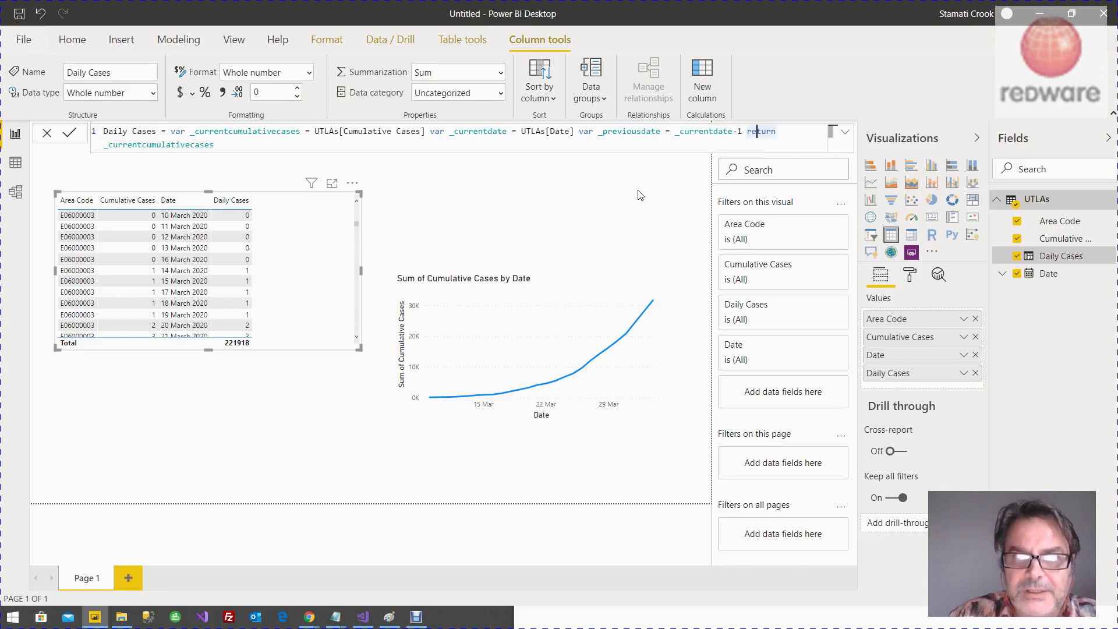
key("Right")
key("Right")
key("Right")
key("Right")
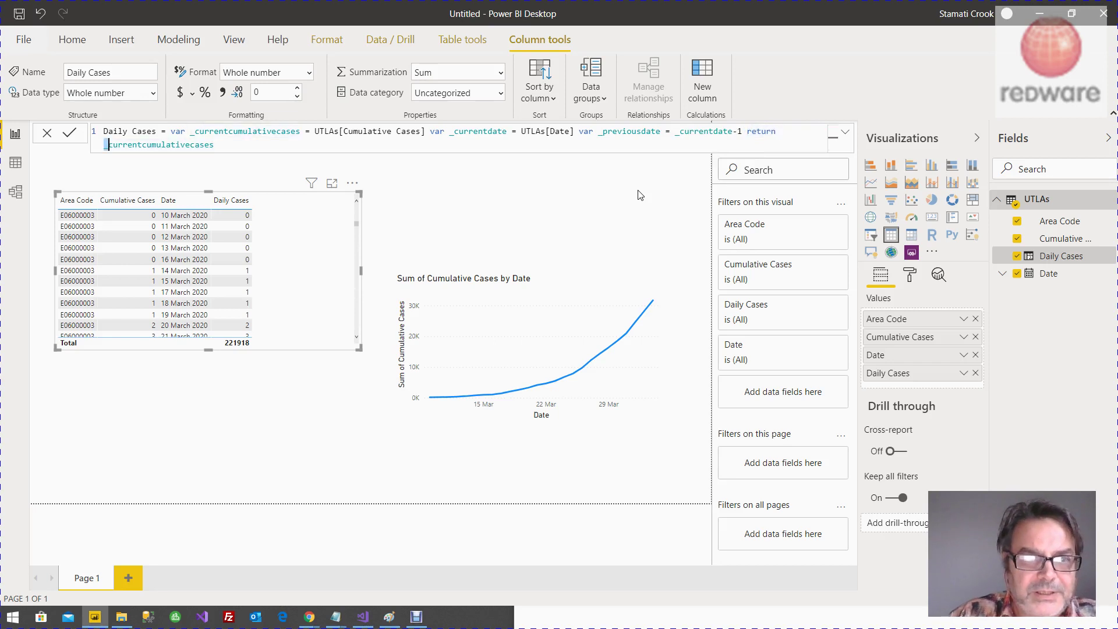
key("shift+Right")
key("shift+Right")
key("shift+Right")
key("shift+Right")
key("shift+Right")
key("shift+Right")
key("shift+Right")
key("shift+Right")
key("shift+Right")
key("shift+Right")
key("shift+Right")
key("shift+Right")
key("shift+Right")
key("shift+Right")
key("shift+Right")
key("shift+Right")
key("shift+Right")
key("shift+Right")
key("shift+Right")
key("shift+Right")
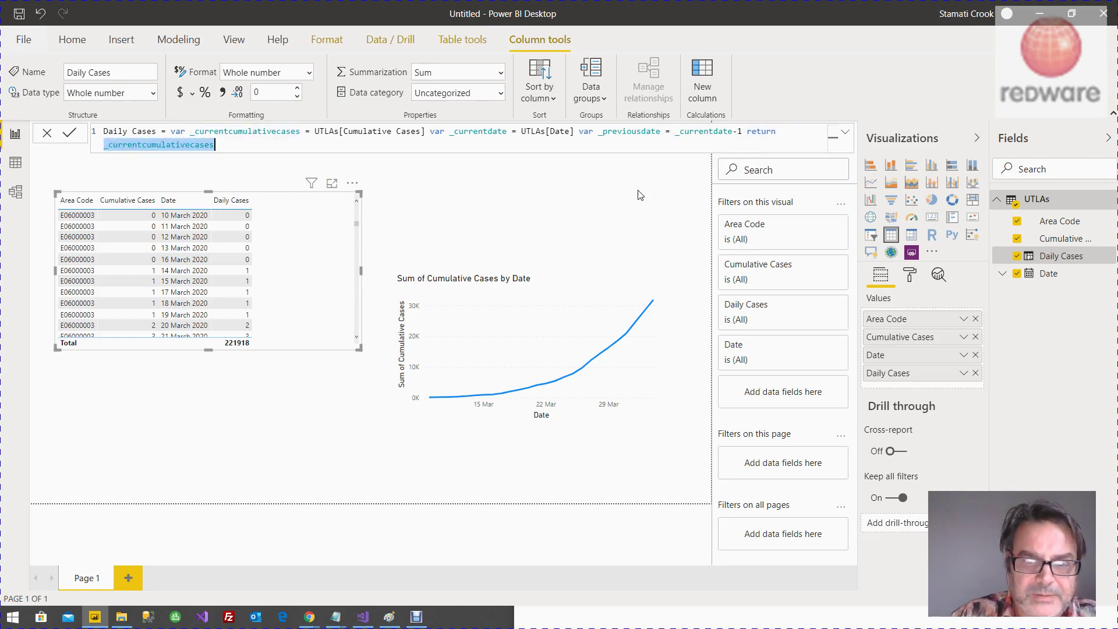
type("_")
key("Down")
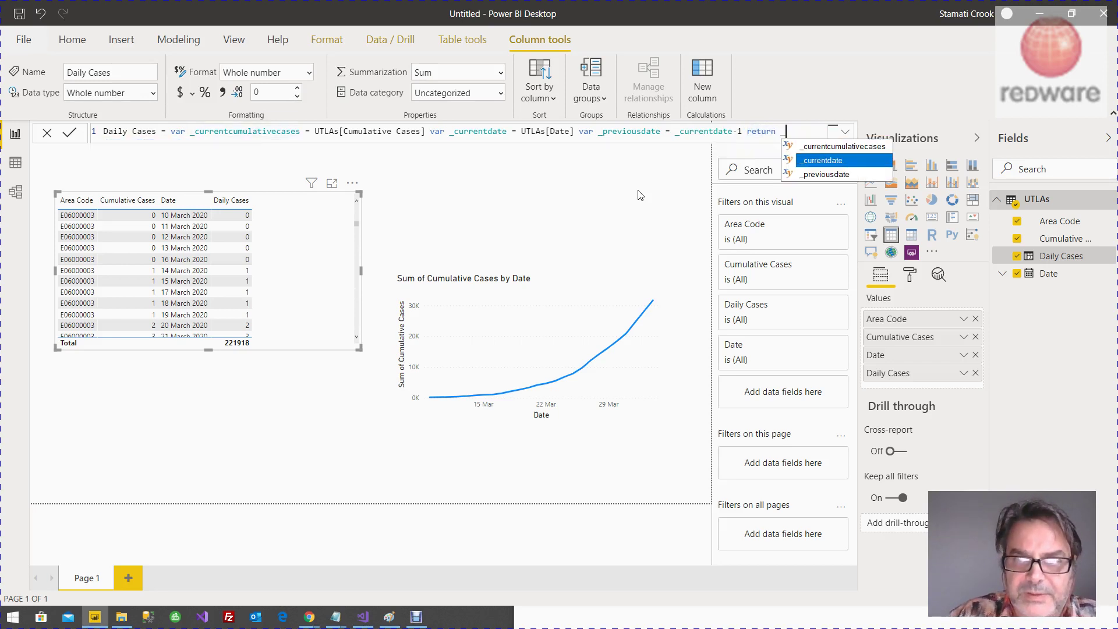
key("Down")
key("Tab")
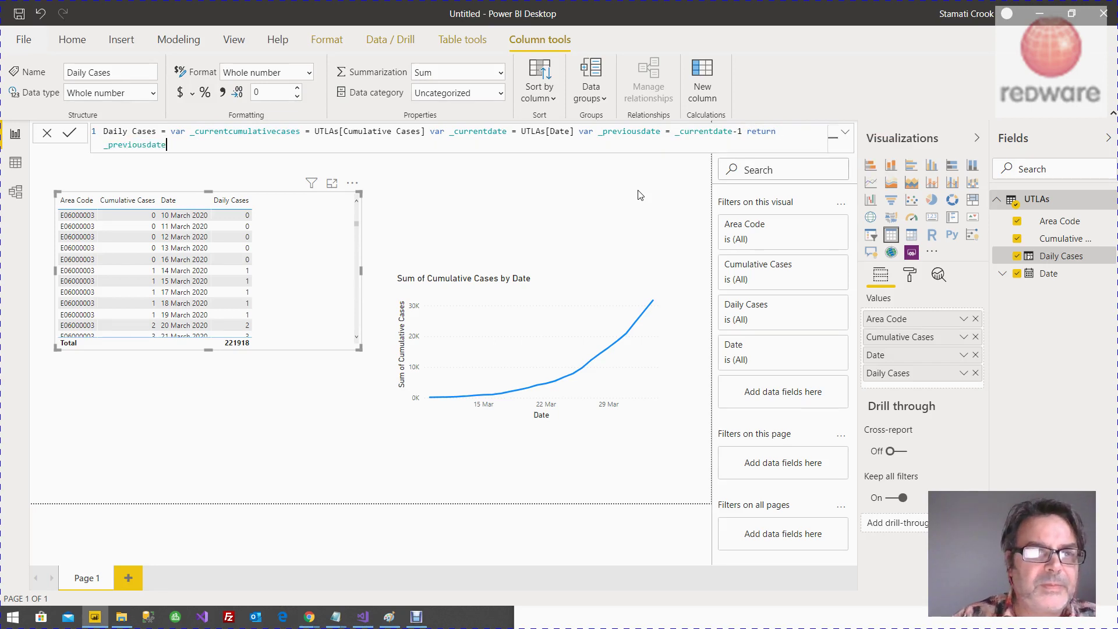
key("Return")
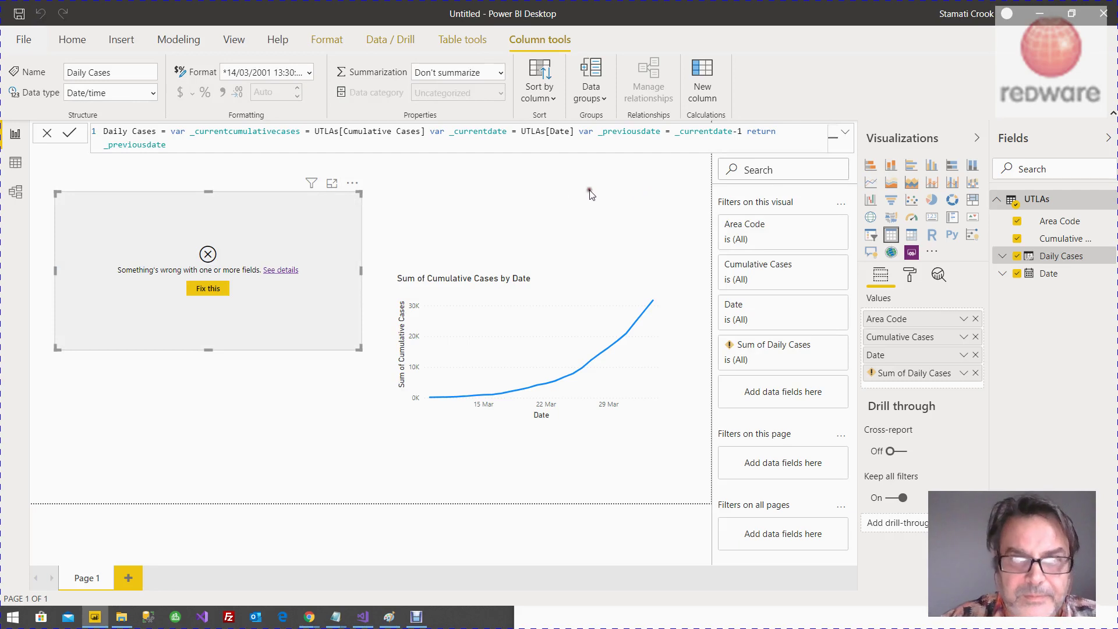
left_click(578, 143)
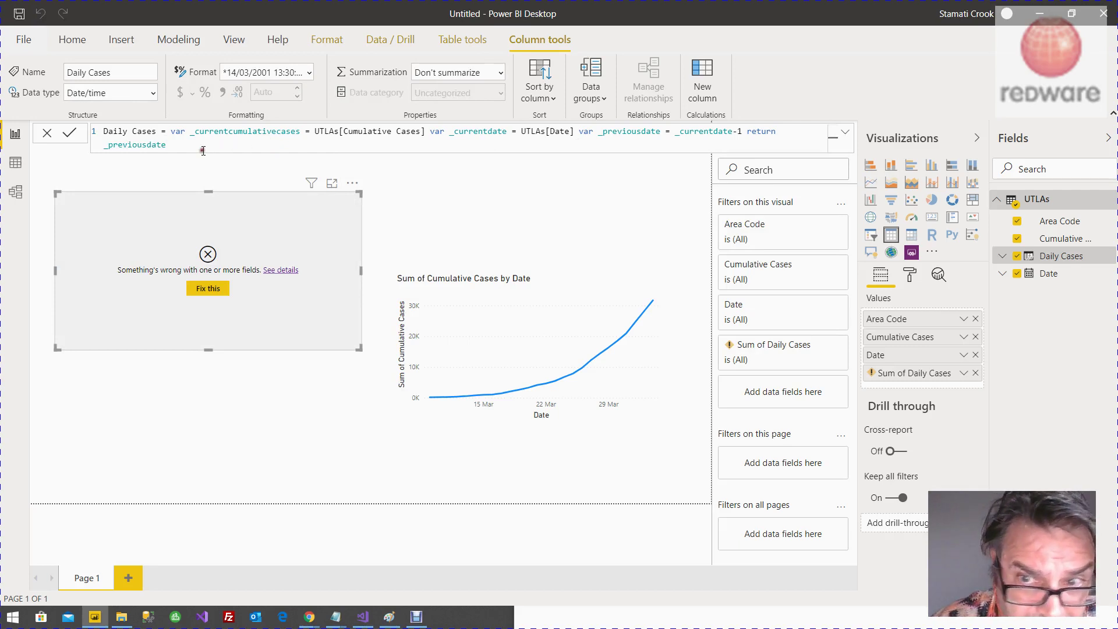
left_click(964, 374)
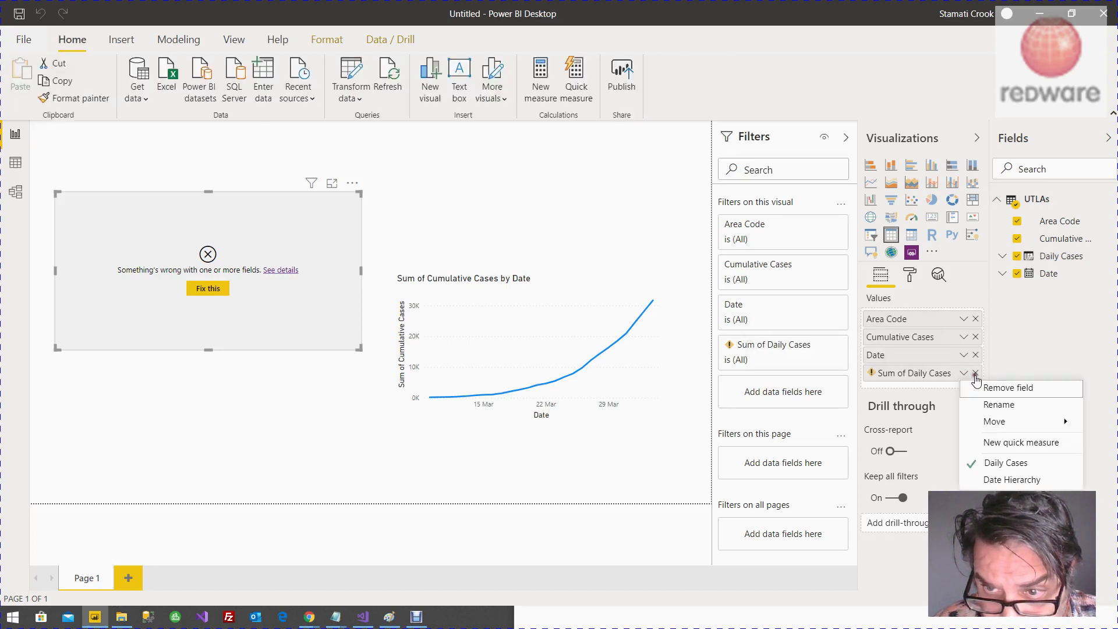
mouse_move(996, 421)
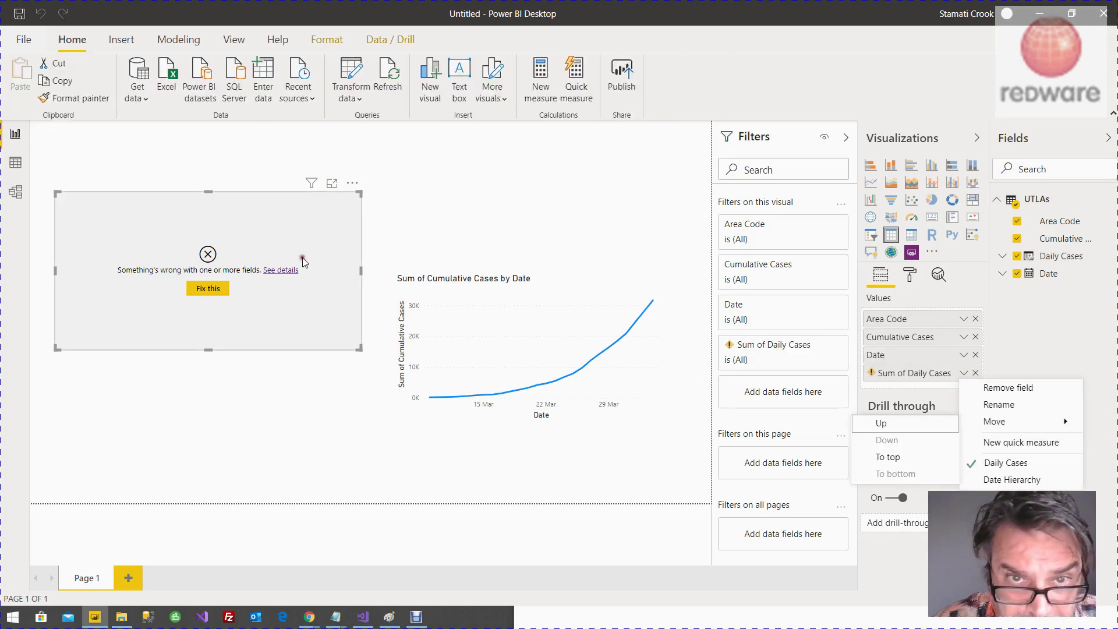
Set the Daily Cases formula's return value back to _currentcumulativecases and commit the formula.
left_click(1069, 258)
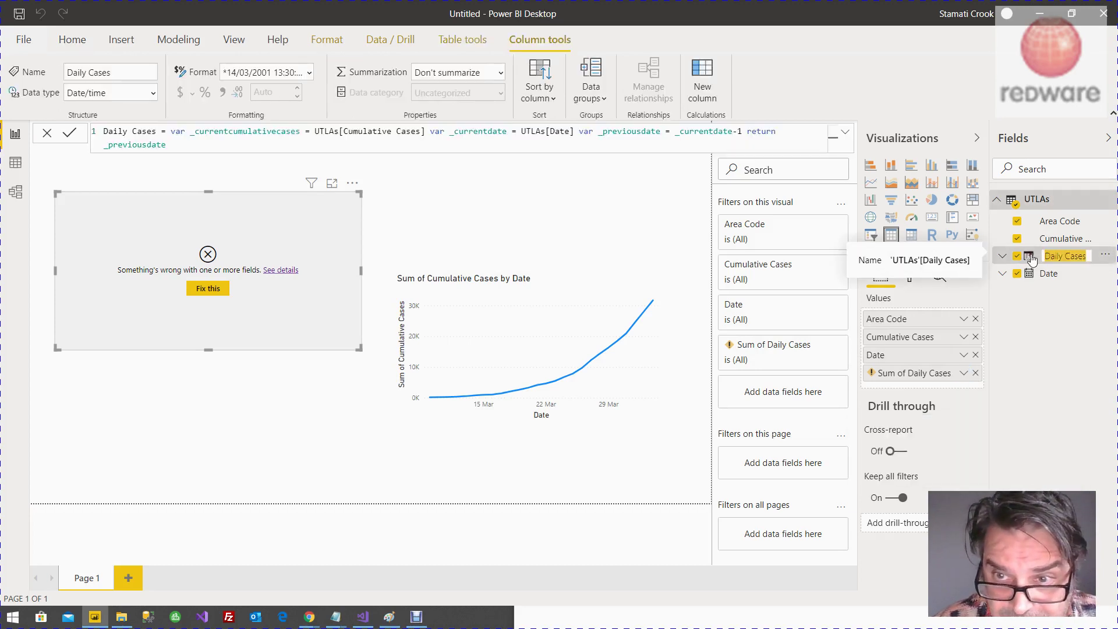
double_click(153, 145)
type("_cu")
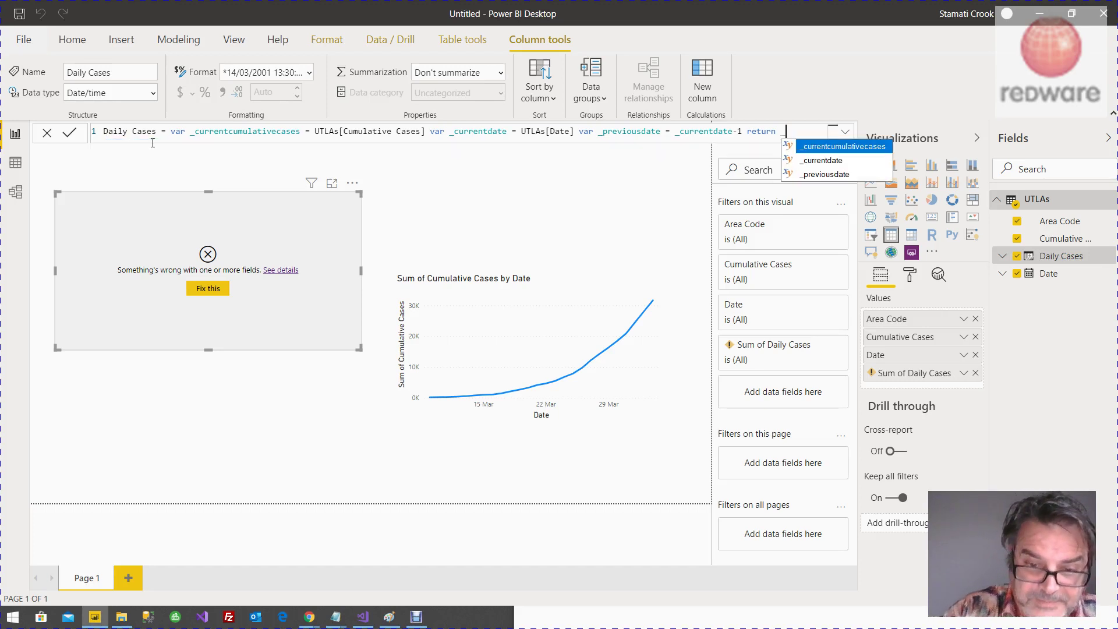
key("Tab")
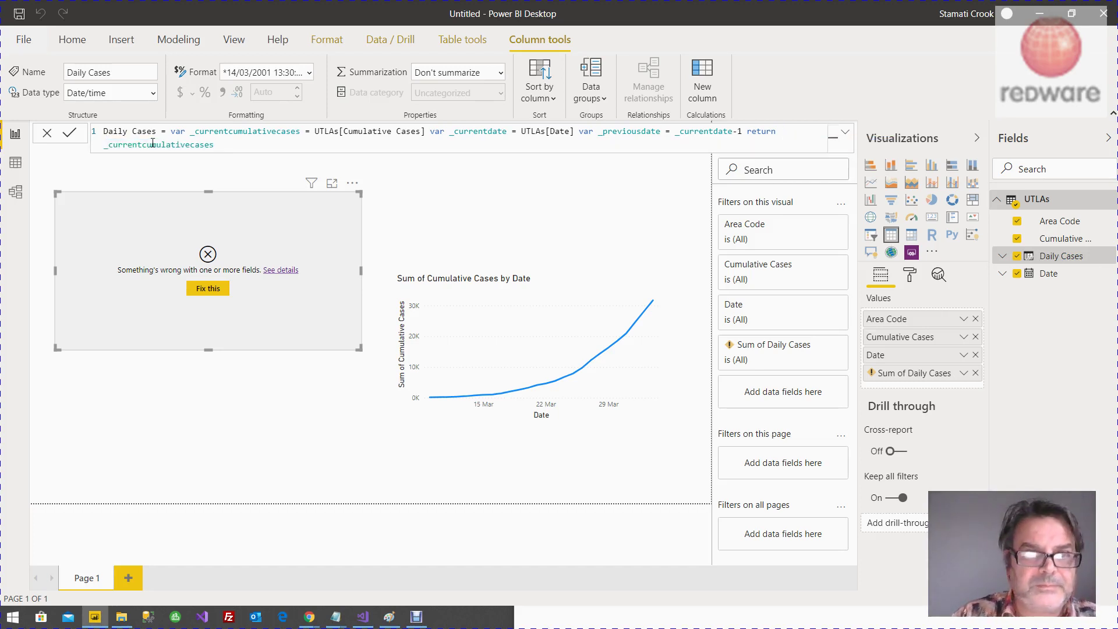
key("Return")
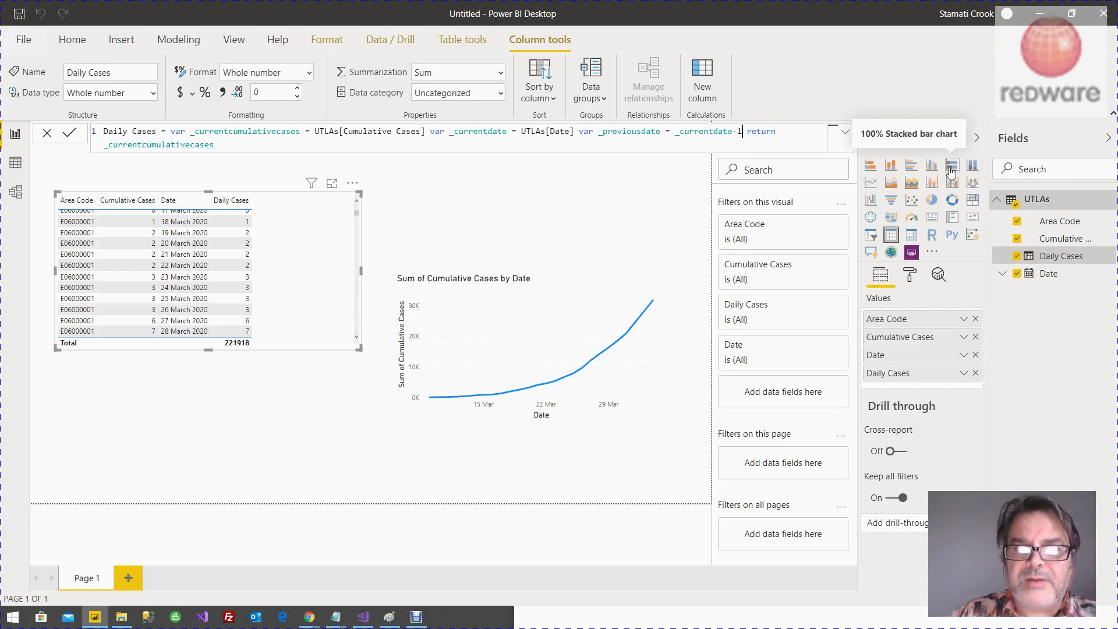
Start a _previouscumulativecases variable before the return clause, using LOOKUPVALUE with UTLAs[Cumulative Cases] as the result column.
type("var _")
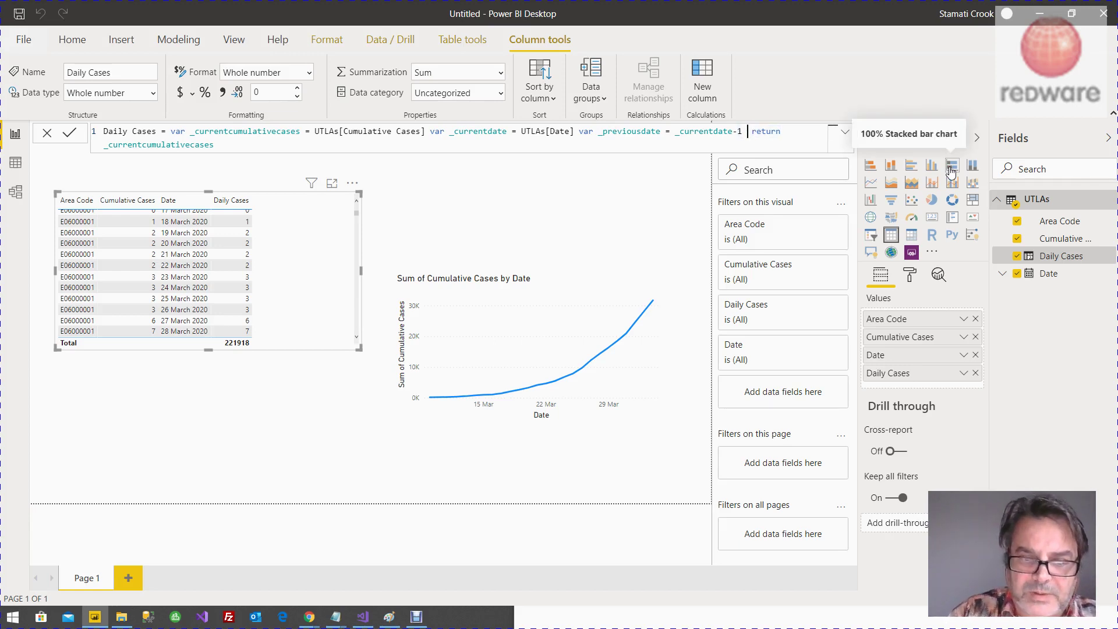
type("previouscu")
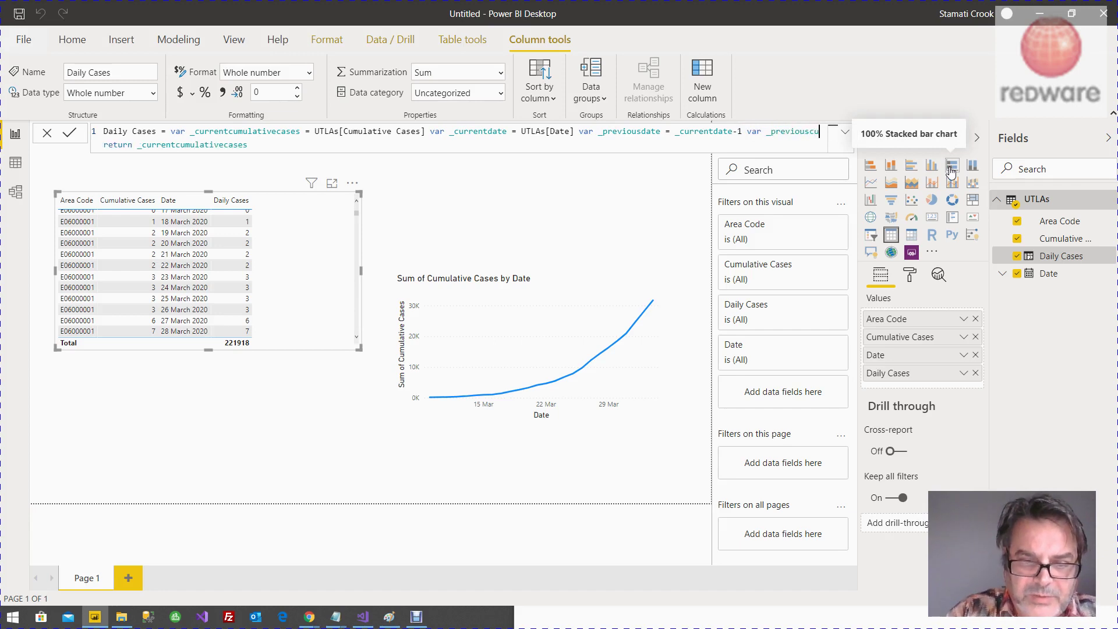
type("mulatiove")
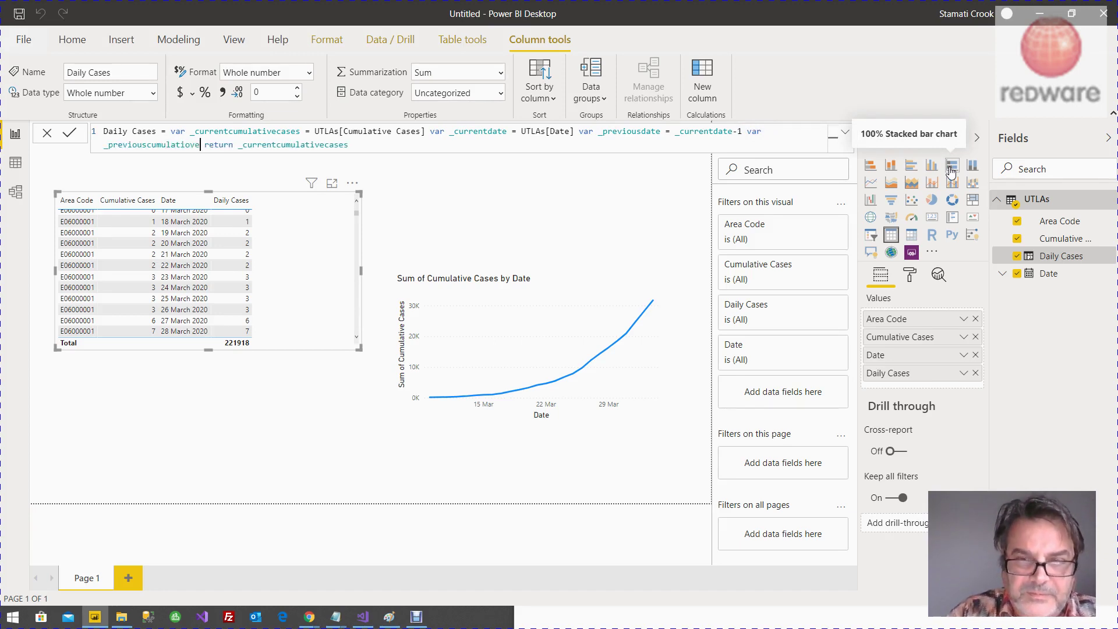
key("BackSpace")
key("BackSpace")
key("BackSpace")
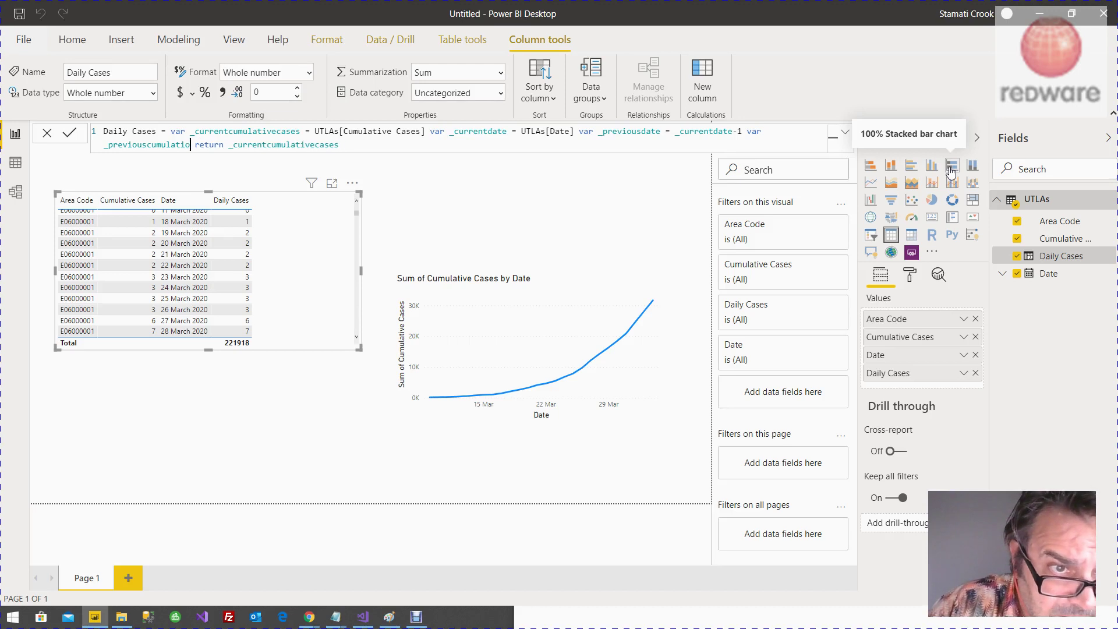
type("vecases = L")
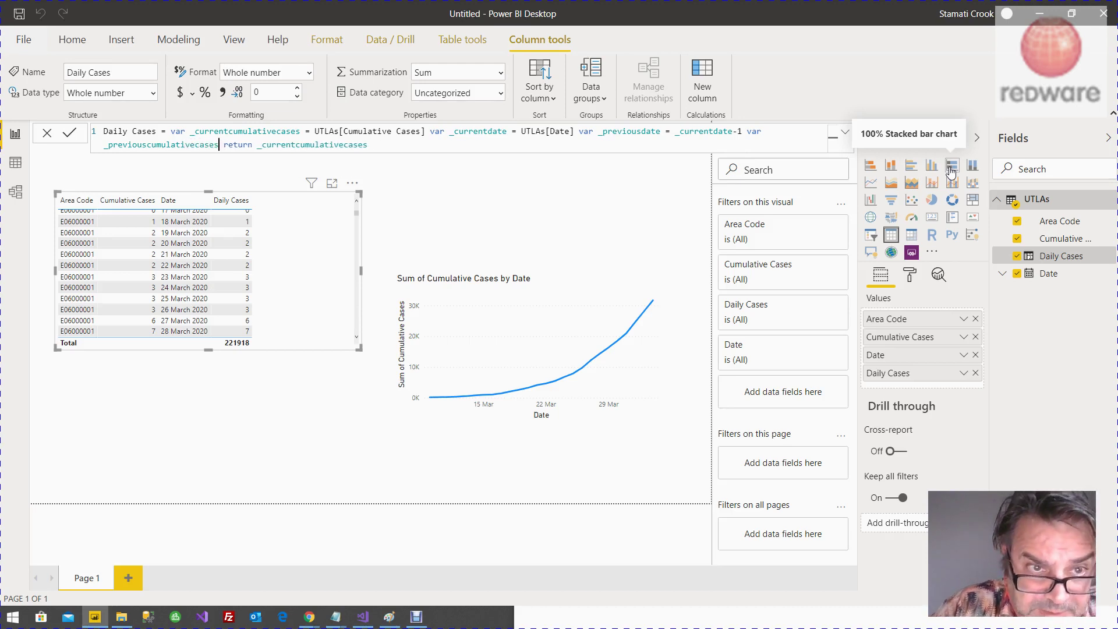
type("OOKUPVALUE((")
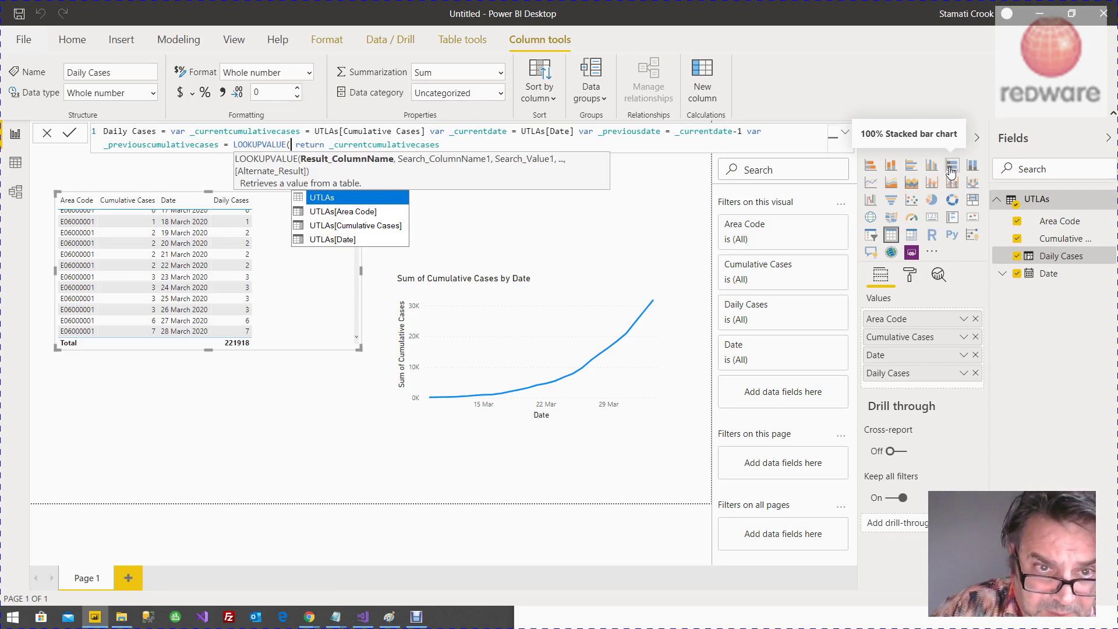
key("Down")
key("Down")
key("Tab")
type(",")
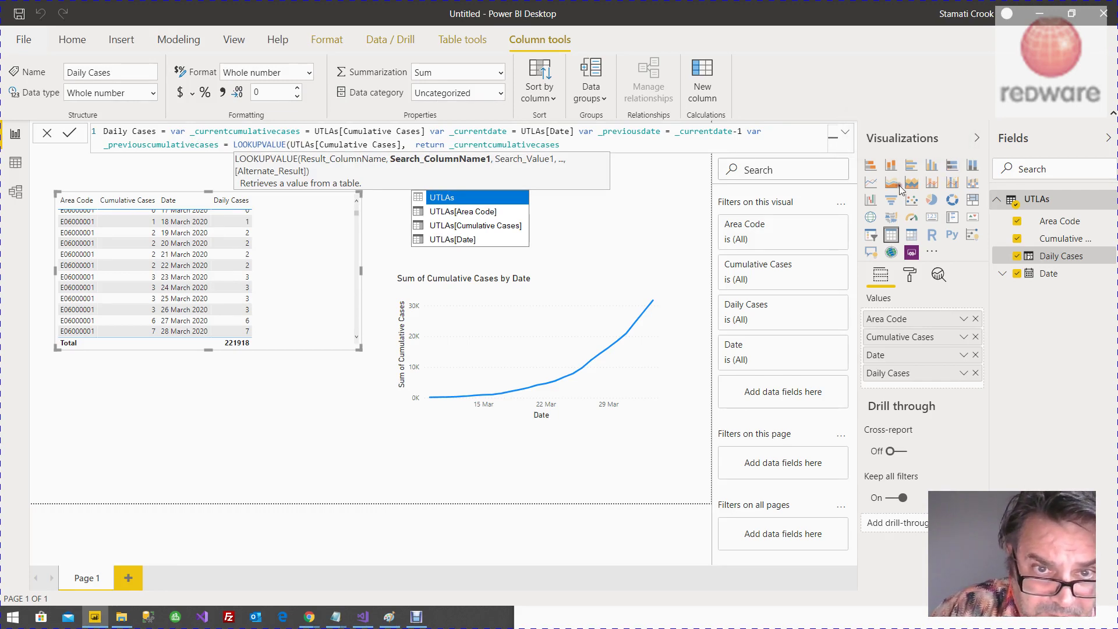
Complete the LOOKUPVALUE call by searching UTLAs[Date] for _previousdate and closing the parenthesis.
key("Down")
key("Down")
key("Down")
key("Tab")
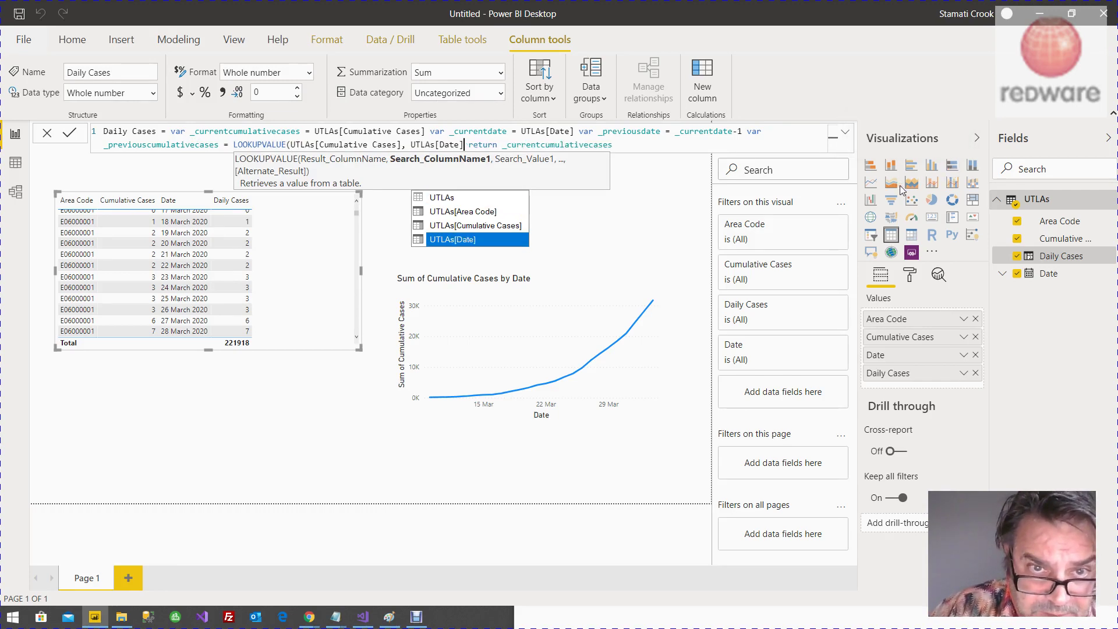
type(",")
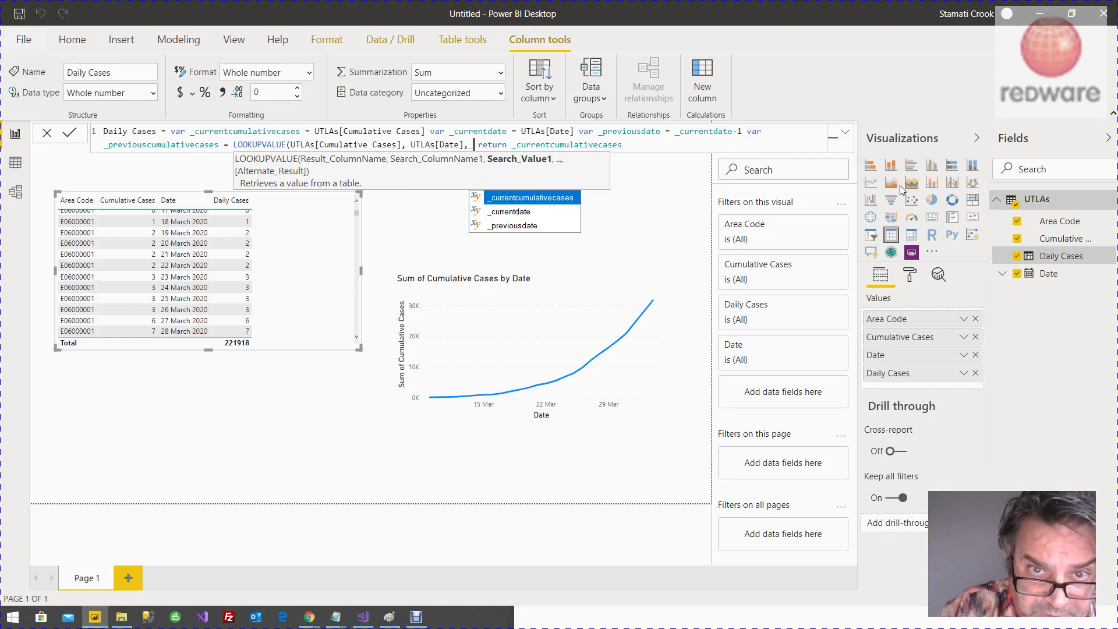
key("Down")
key("Down")
key("Tab")
type(")")
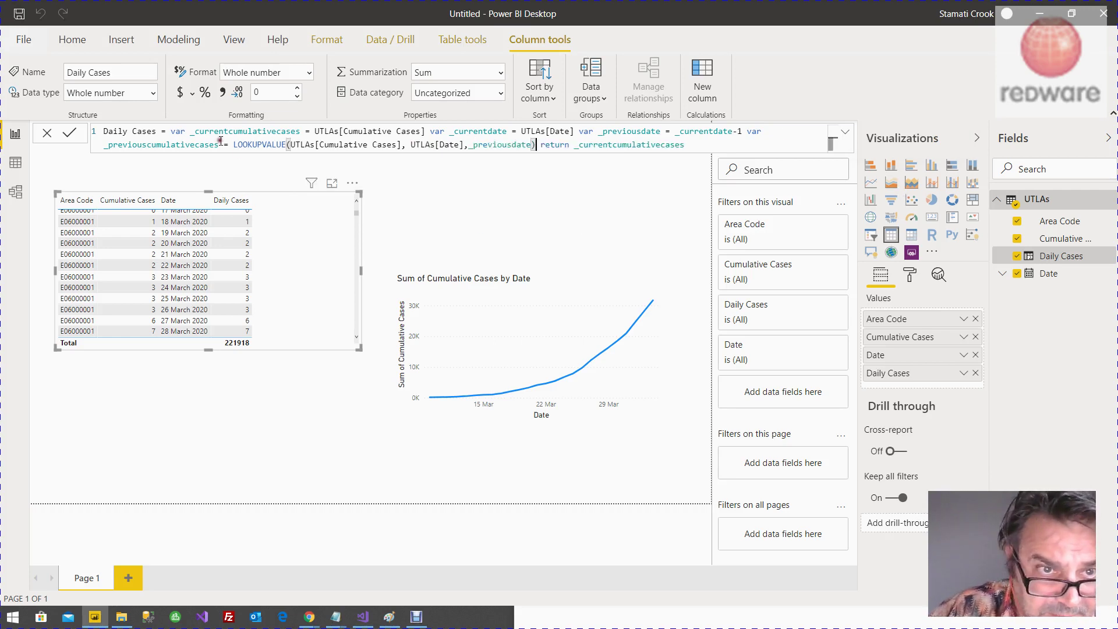
Insert the variable _areacode, defined as UTLAs[Area Code], before the _previouscumulativecases variable.
left_click(746, 131)
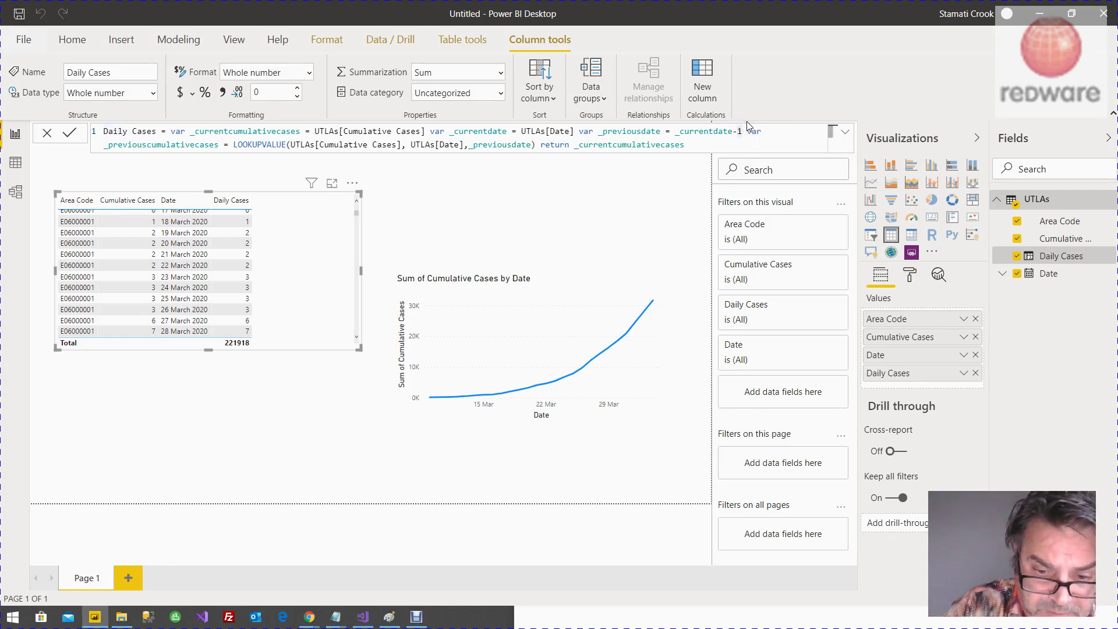
type("var _are")
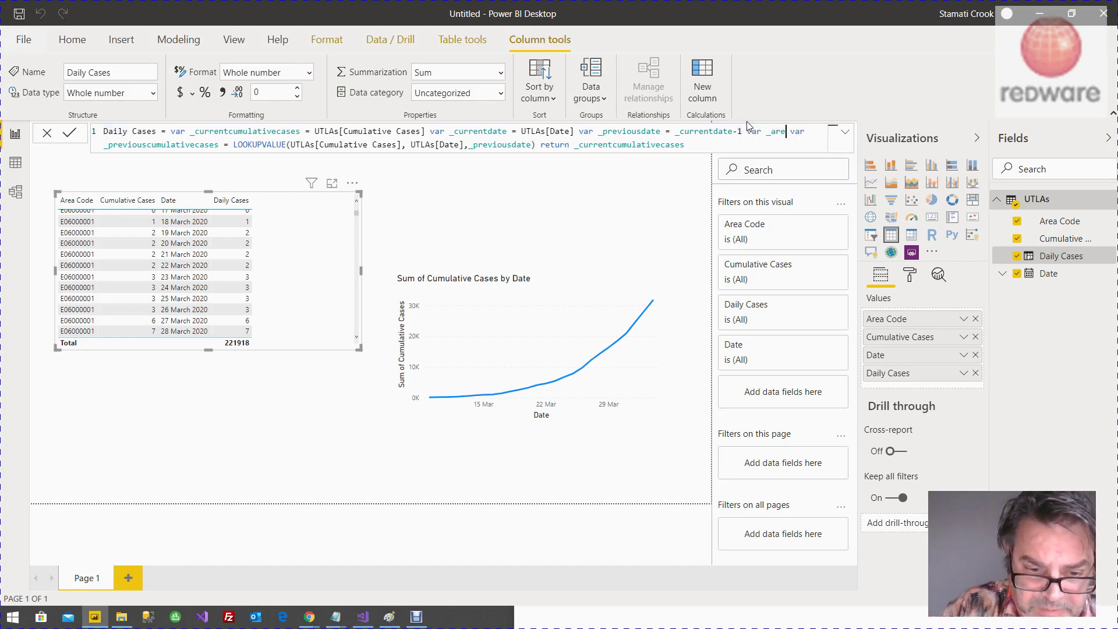
type("acode")
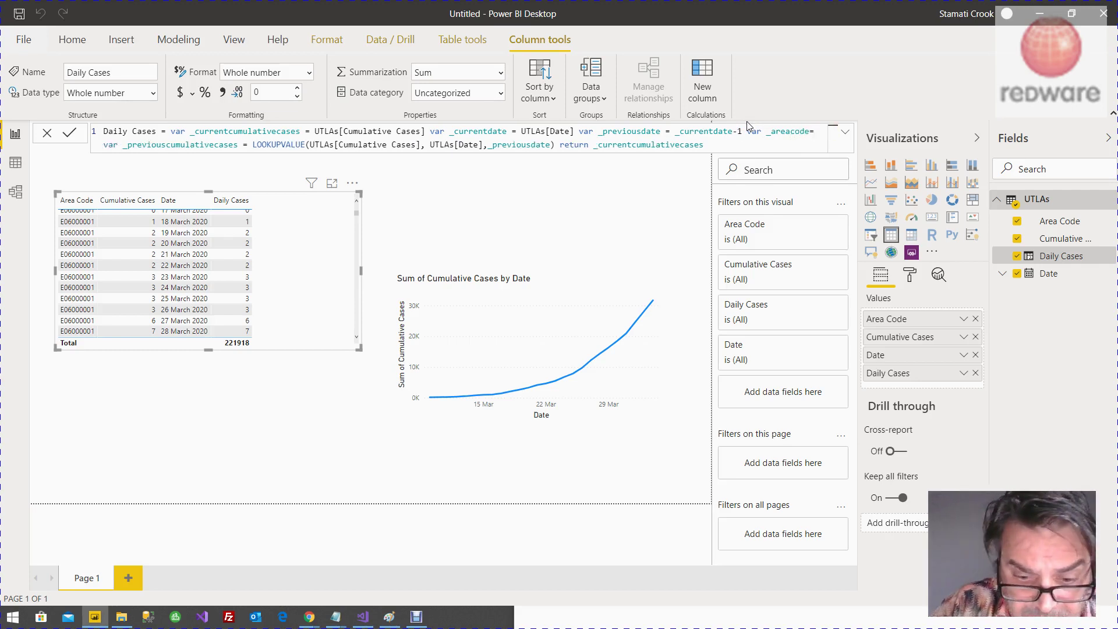
type("= U")
key("Down")
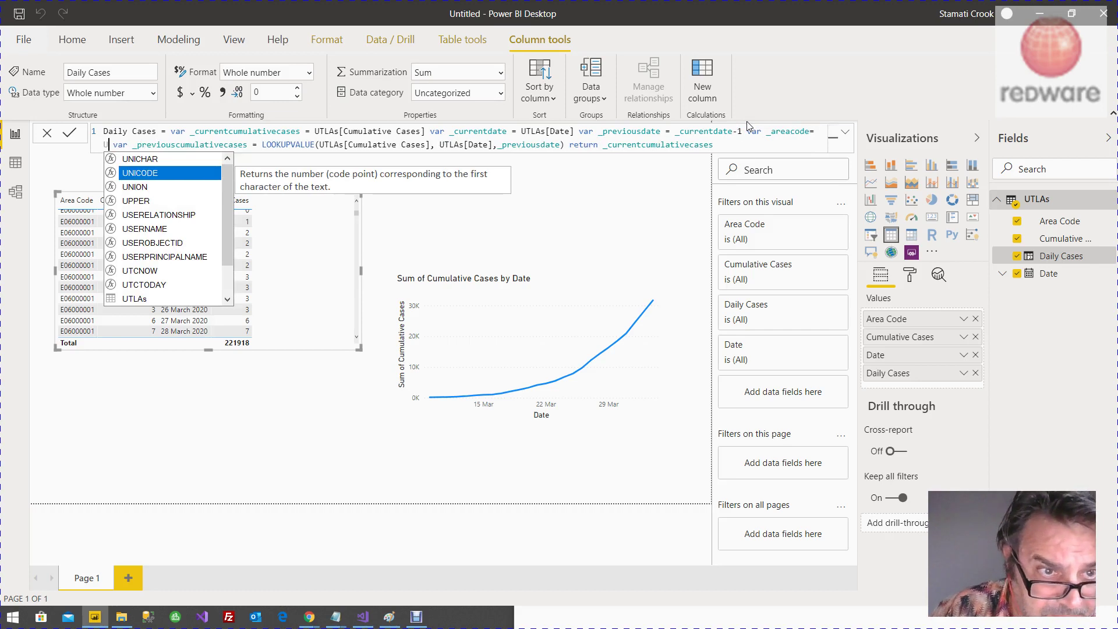
type("t")
key("Down")
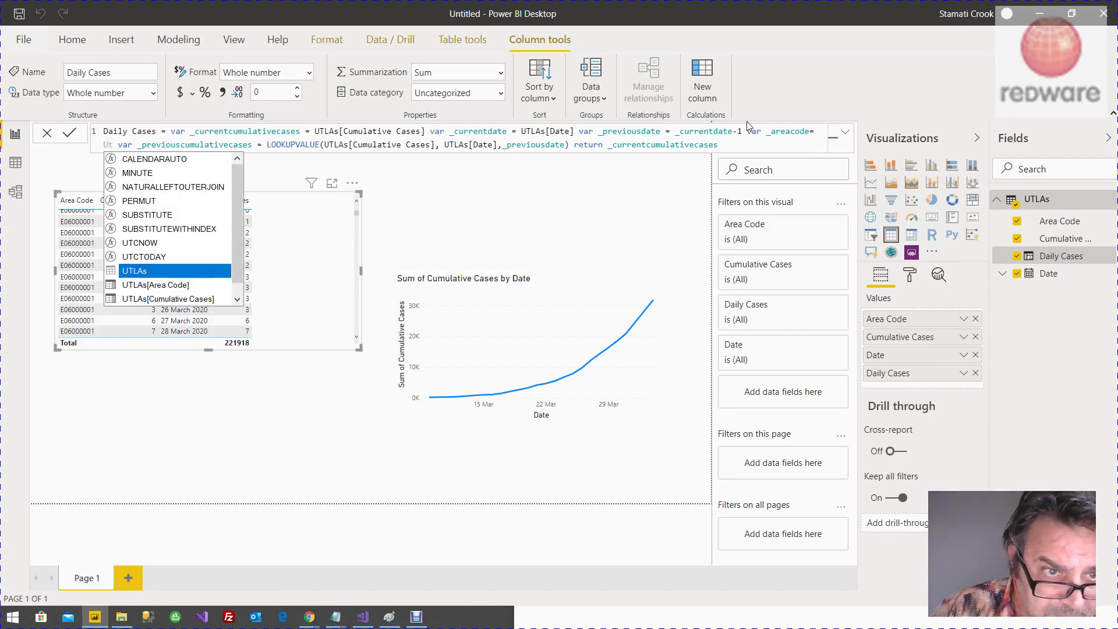
key("Down")
key("Tab")
Extend the LOOKUPVALUE call with a second search pair, matching UTLAs[Area Code] to _areacode.
key("Right")
key("Right")
key("Right")
key("Right")
key("Right")
key("Right")
key("Right")
key("Right")
key("Right")
key("Right")
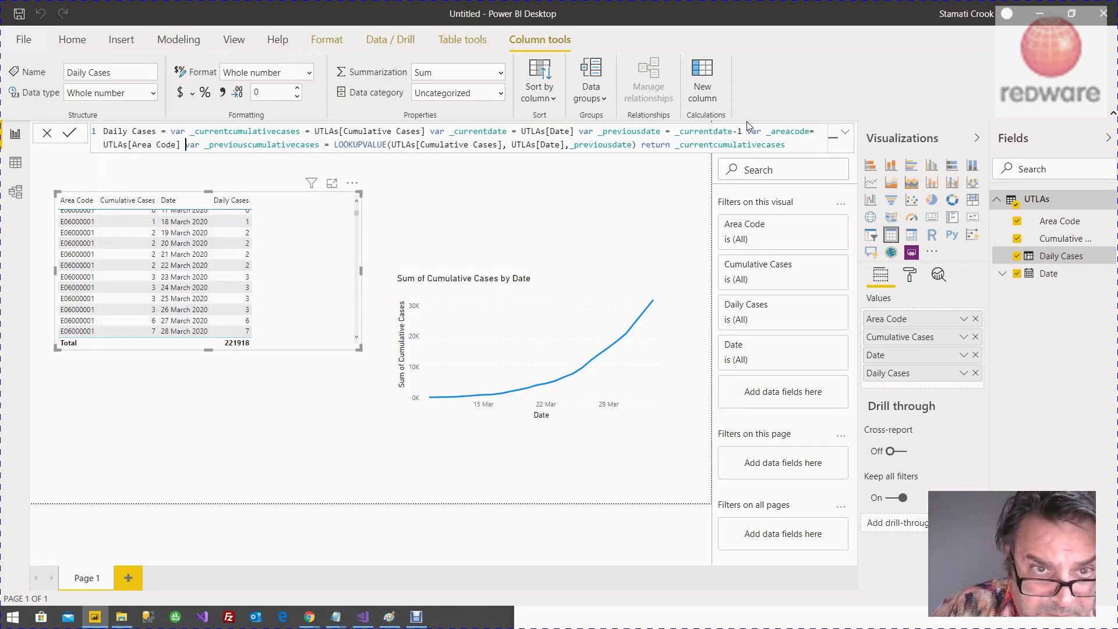
key("Right")
key("Right")
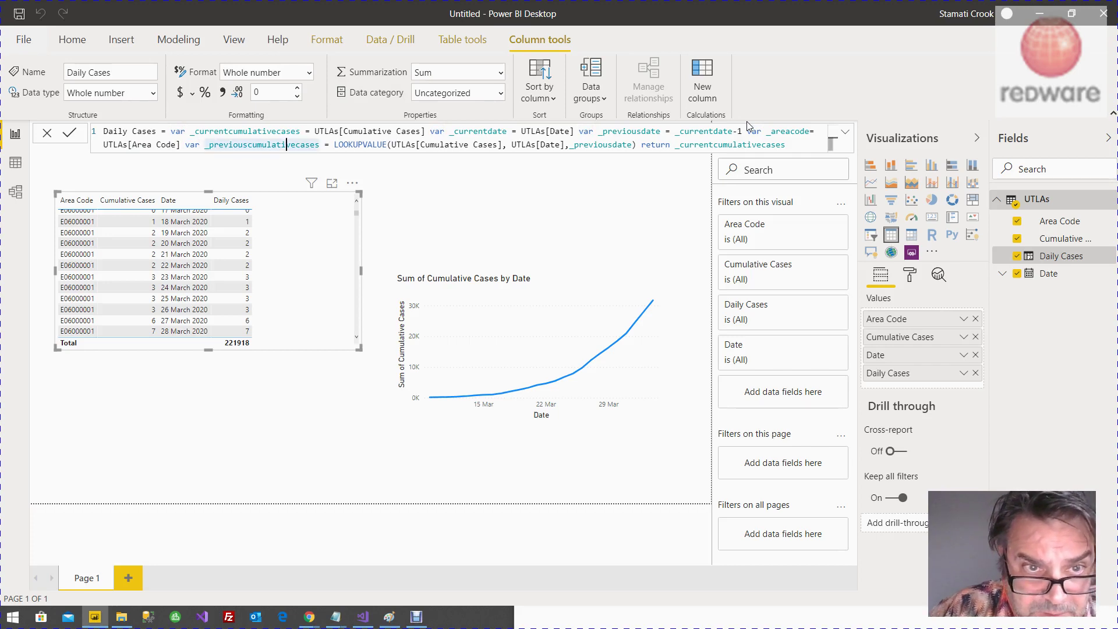
left_click(633, 145)
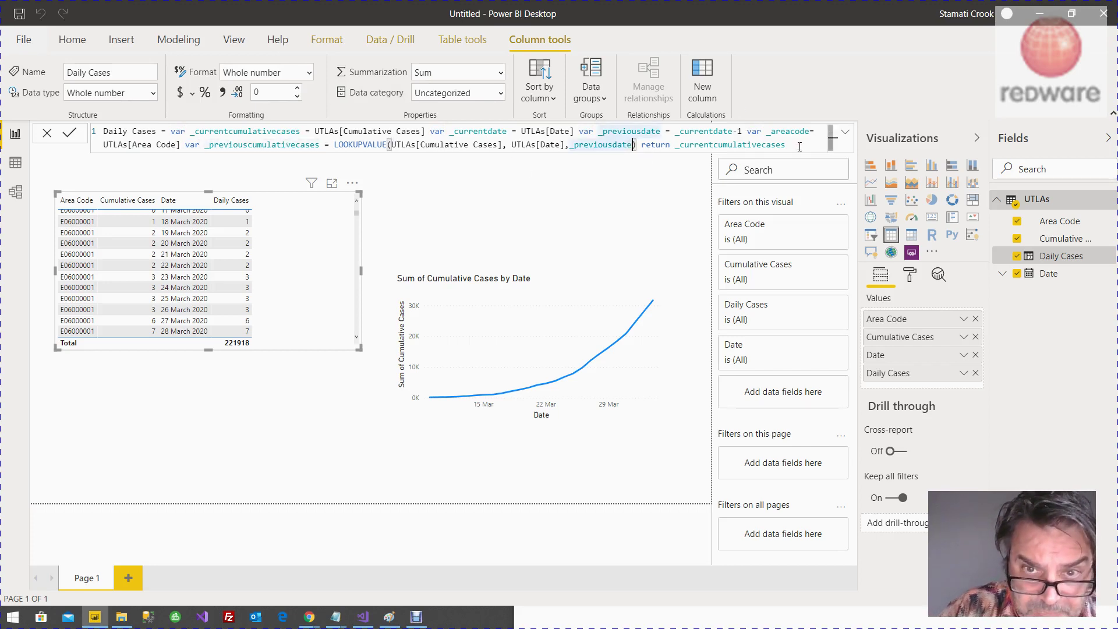
type(", UTLAs[Area Code]")
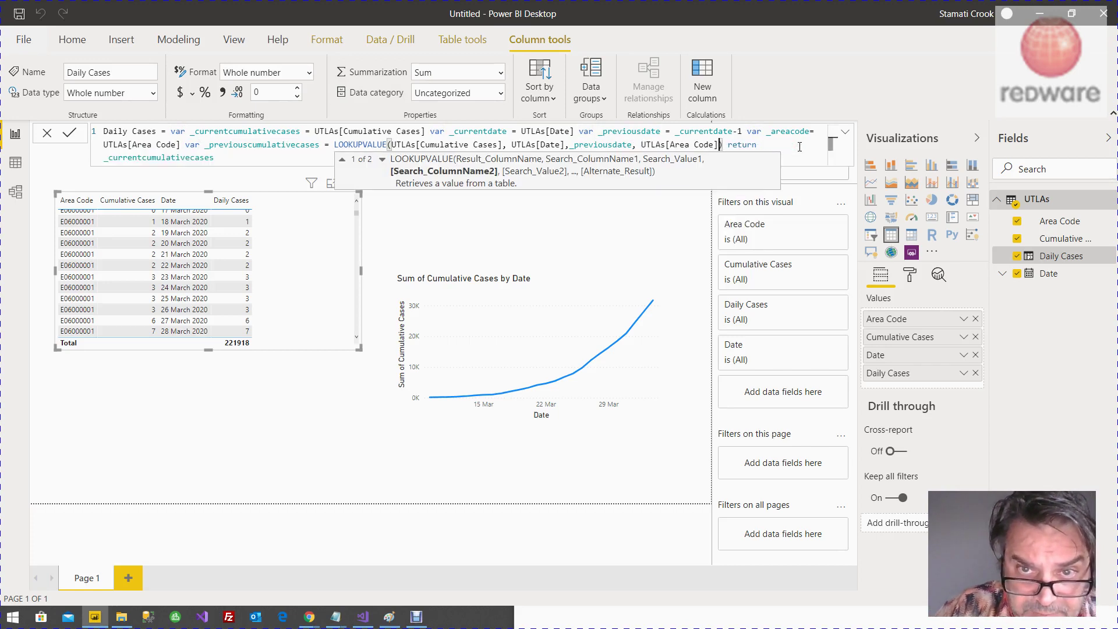
type(", ")
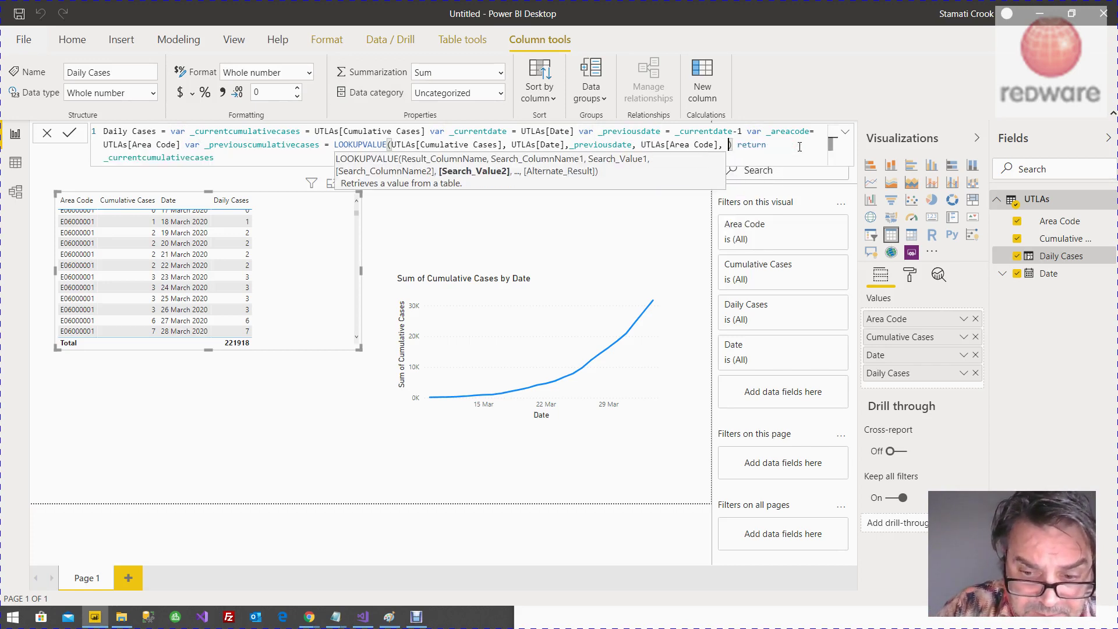
type("_")
key("Tab")
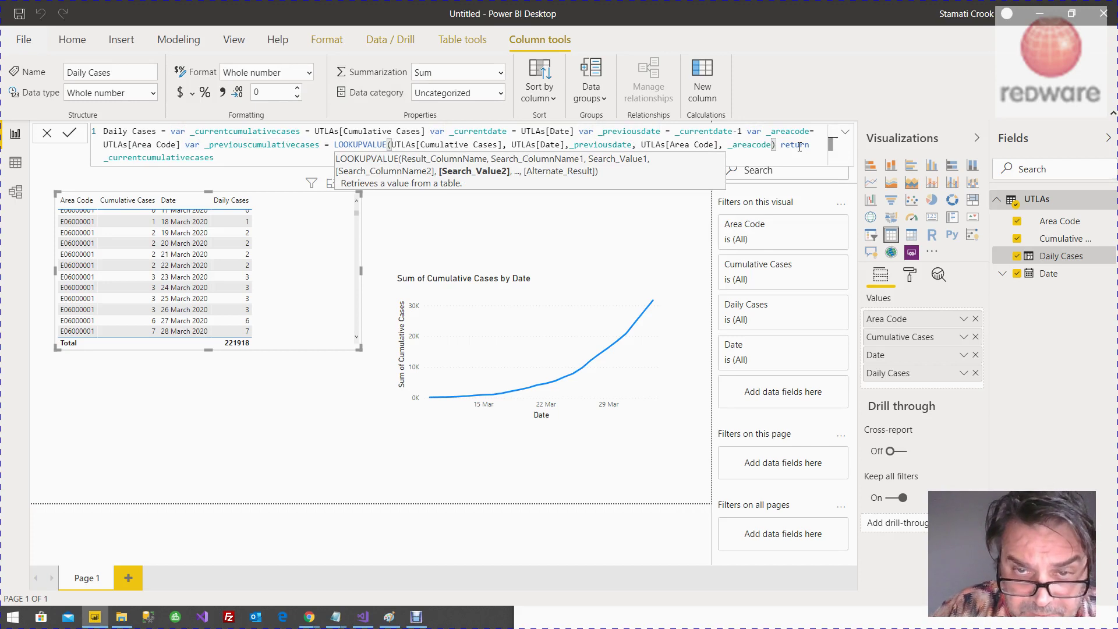
key("Right")
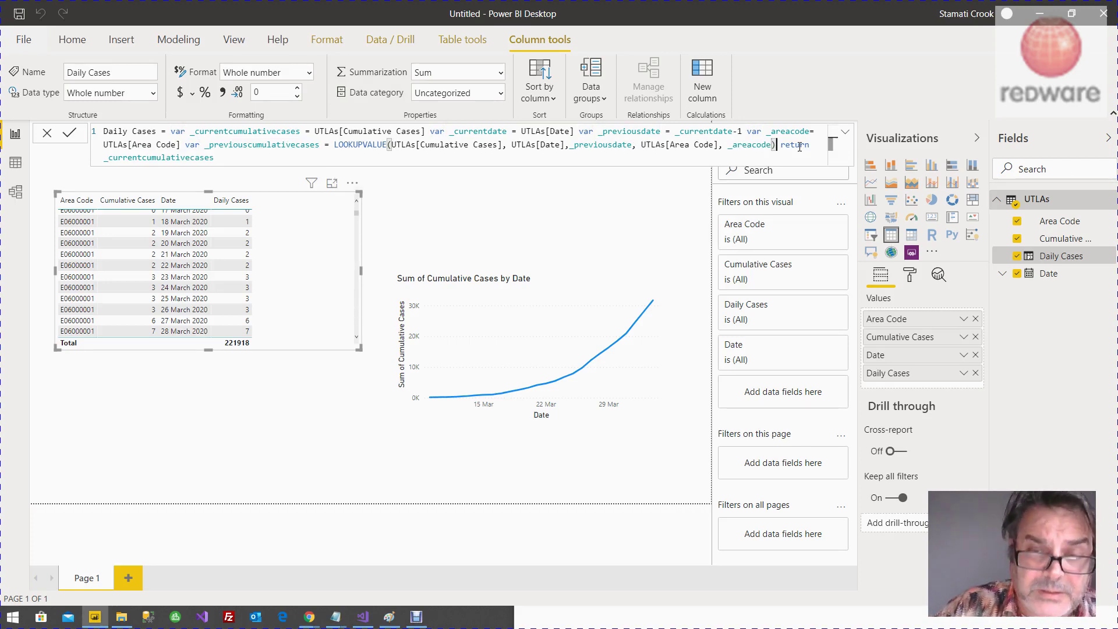
Add the variable _dailycases before the return clause, defined as _currentcumulativecases-_previouscumulativecases.
key("End")
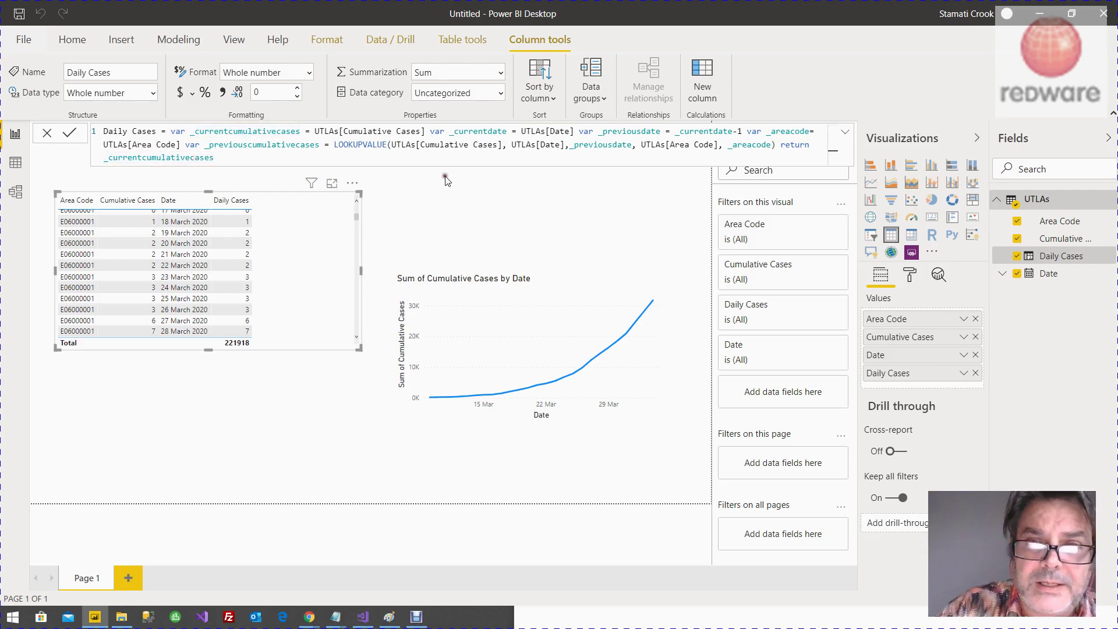
left_click(780, 145)
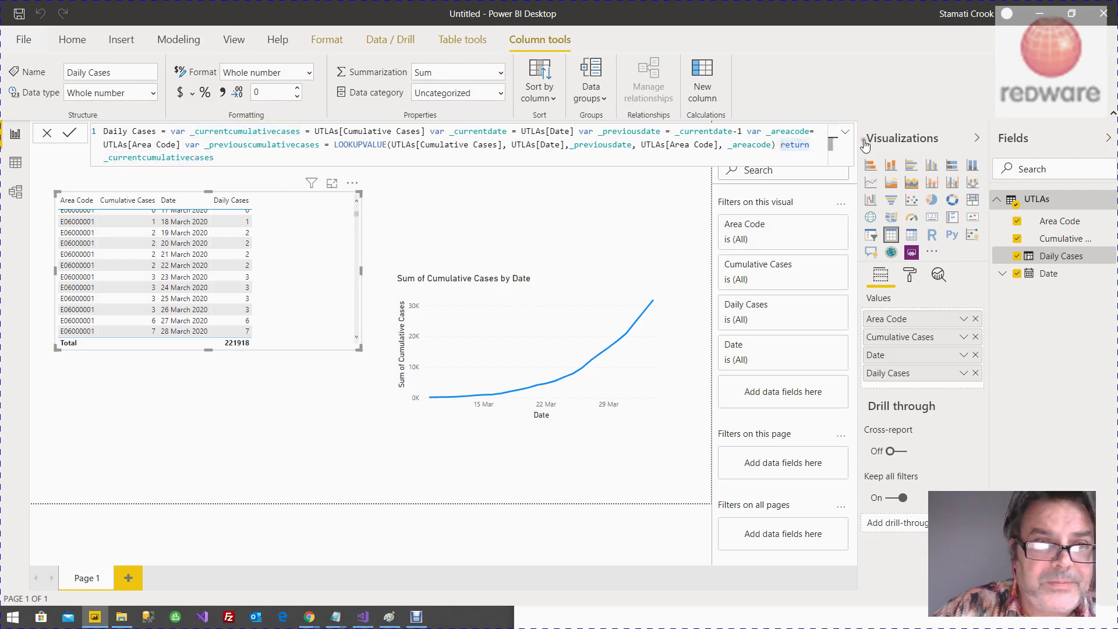
type("va ")
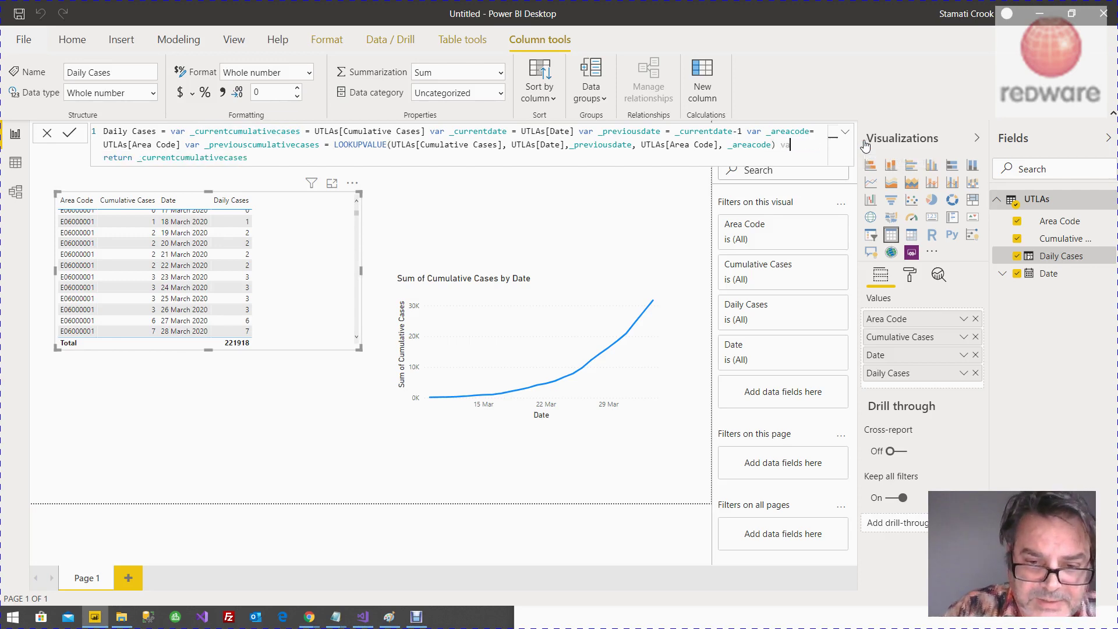
type("r _dailycases =")
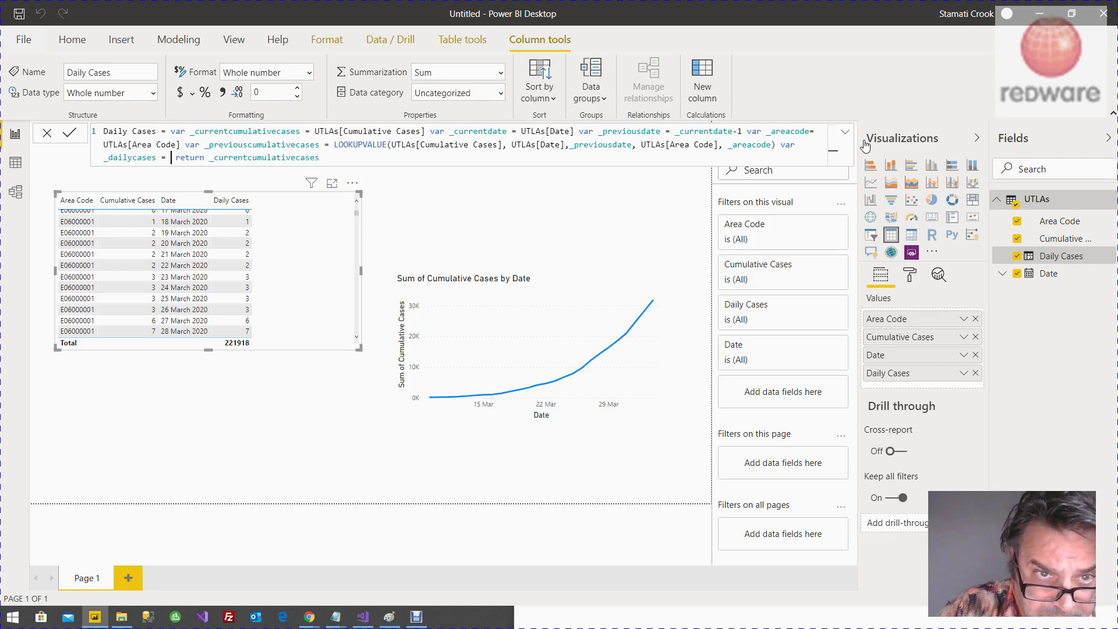
type(" _")
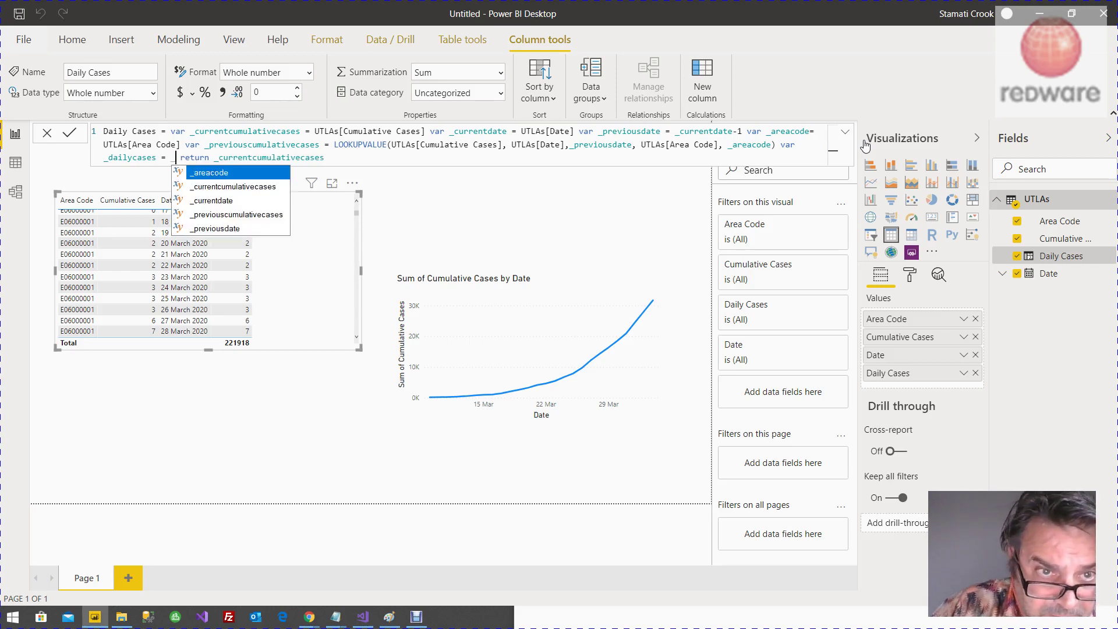
key("Down")
key("Tab")
type("- ")
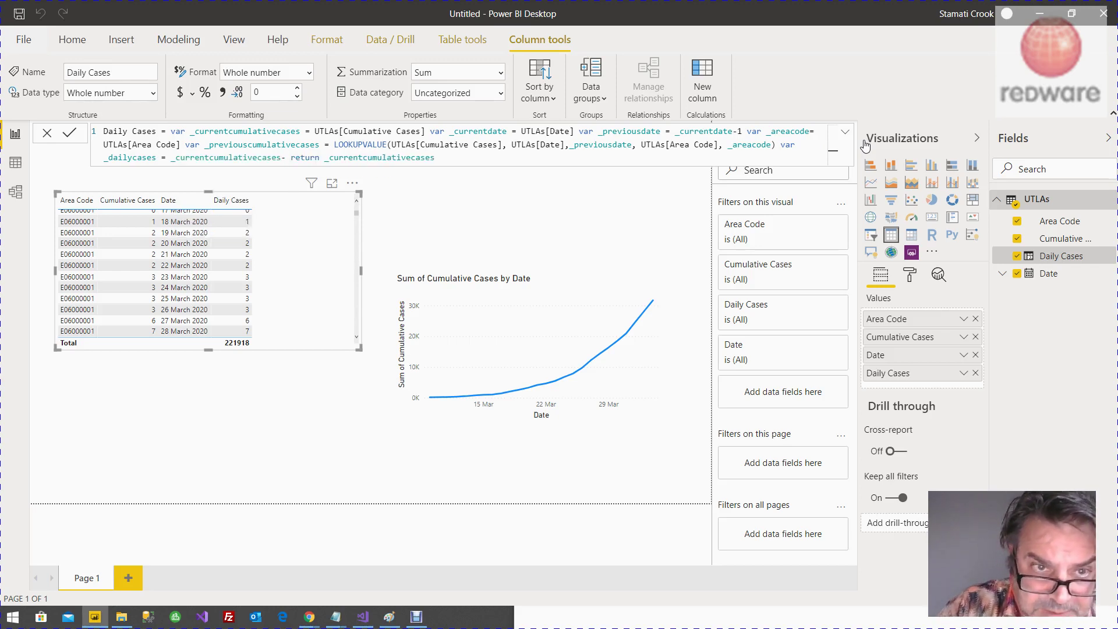
type("_")
key("Down")
key("Down")
key("Down")
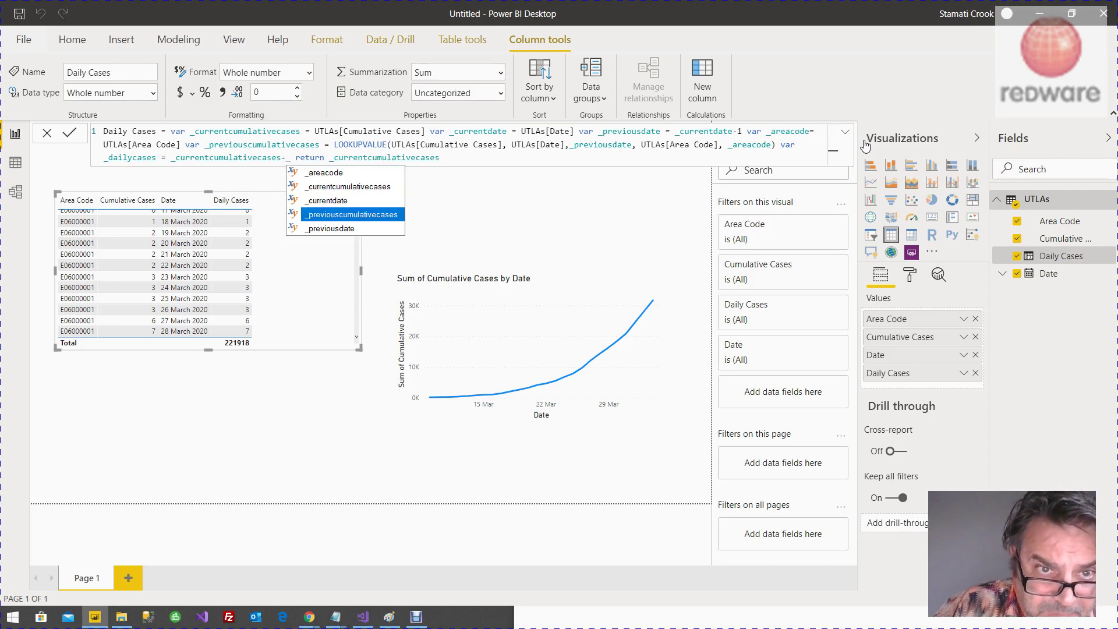
key("Tab")
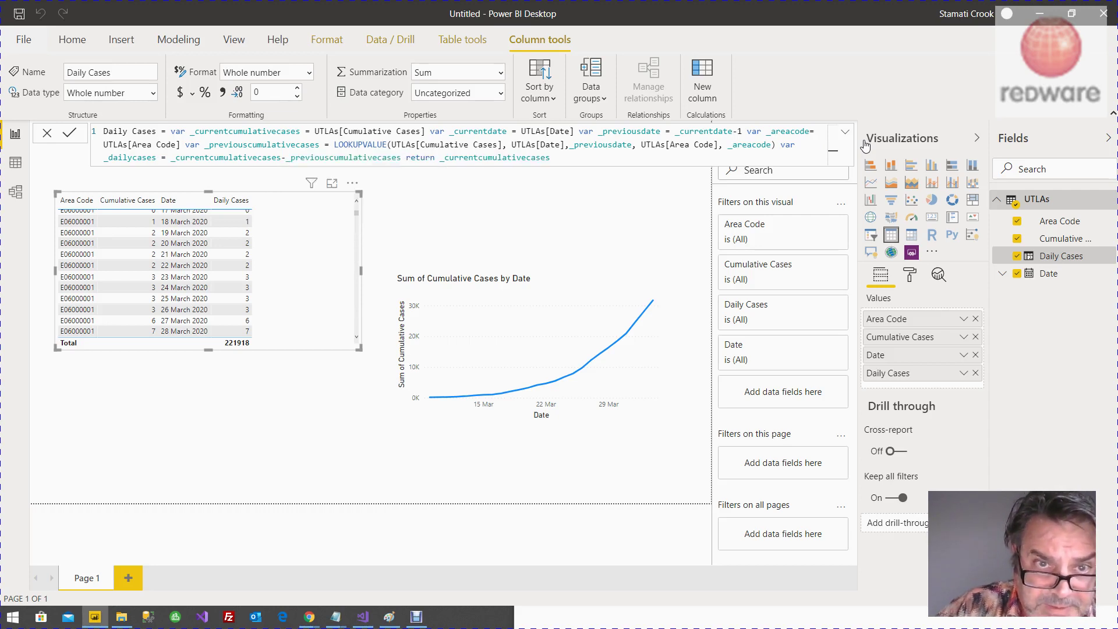
Replace the Daily Cases formula's return value with _dailycases, commit the formula and check the table's daily figures.
double_click(483, 157)
type("_")
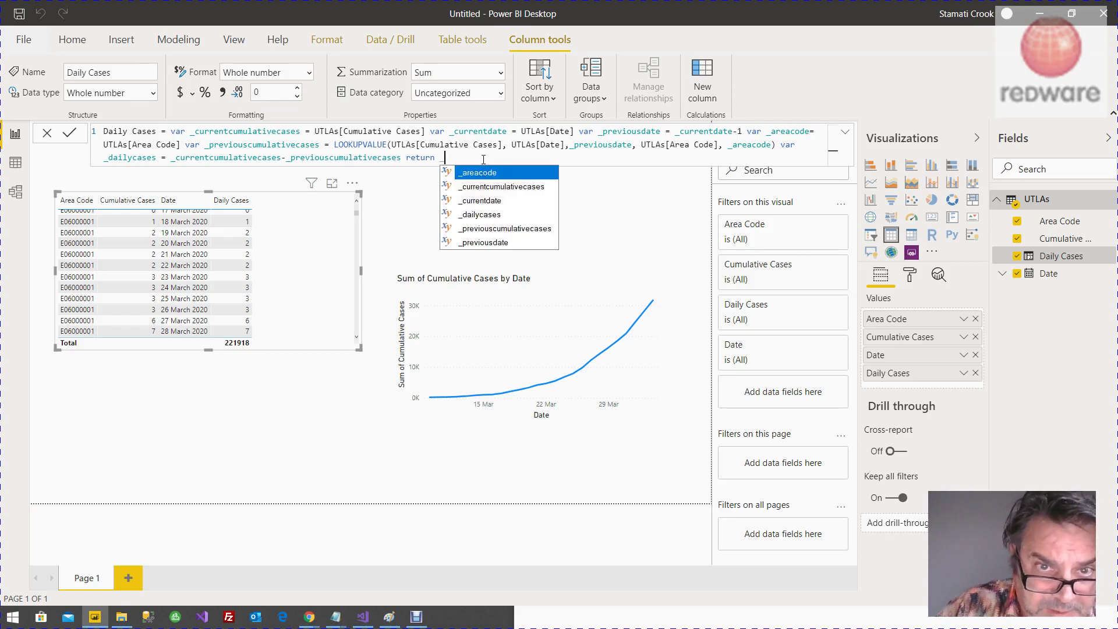
key("Down")
key("Down")
key("Down")
key("Tab")
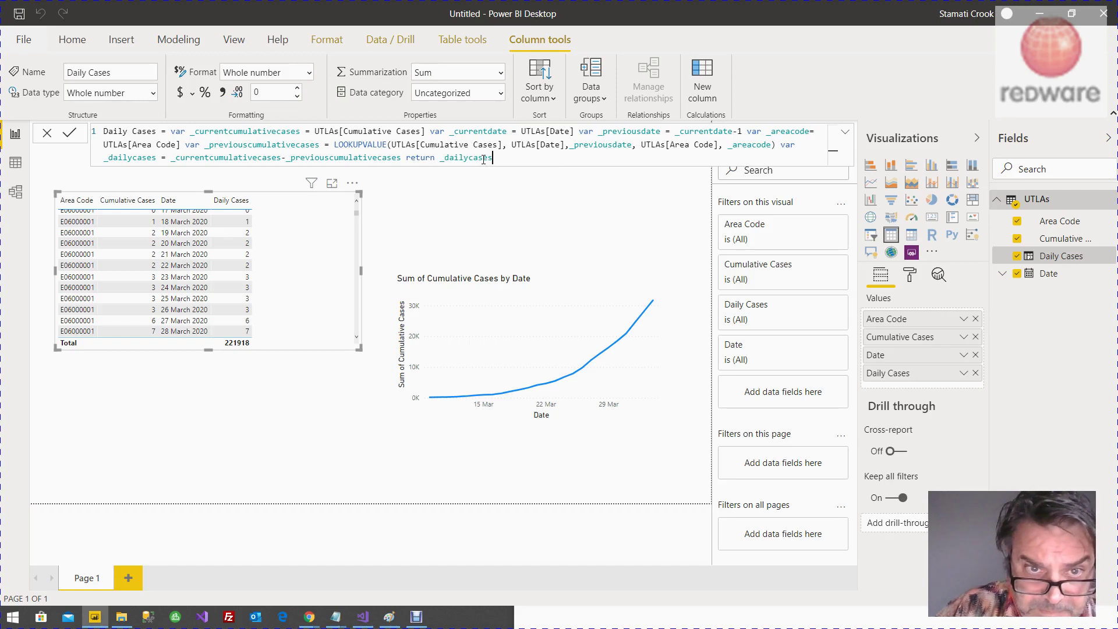
key("Return")
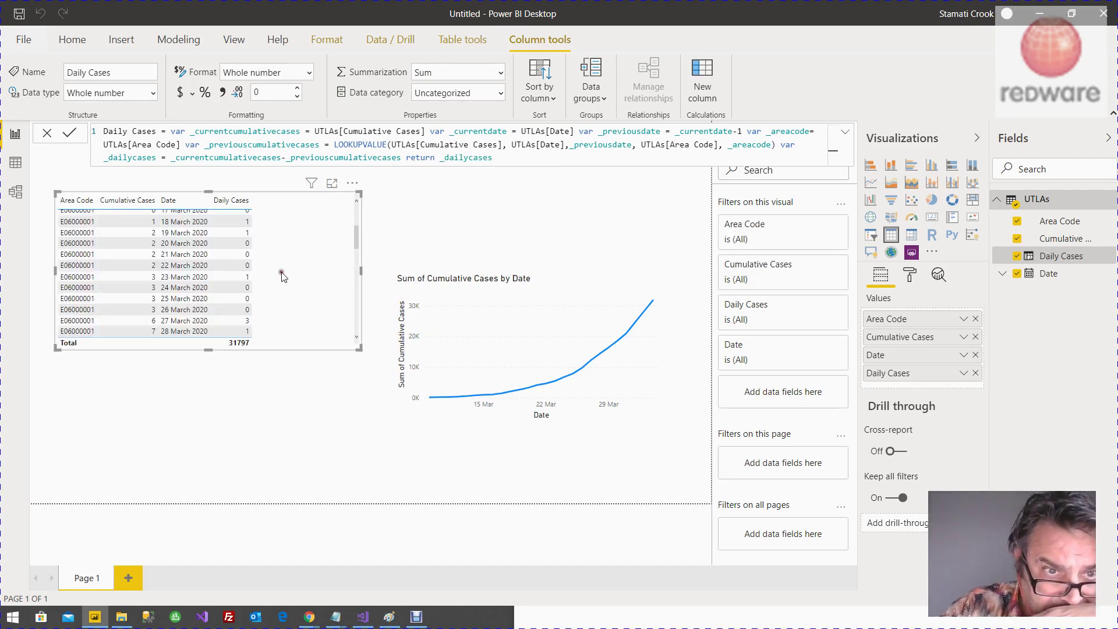
scroll(263, 266, "up", 4)
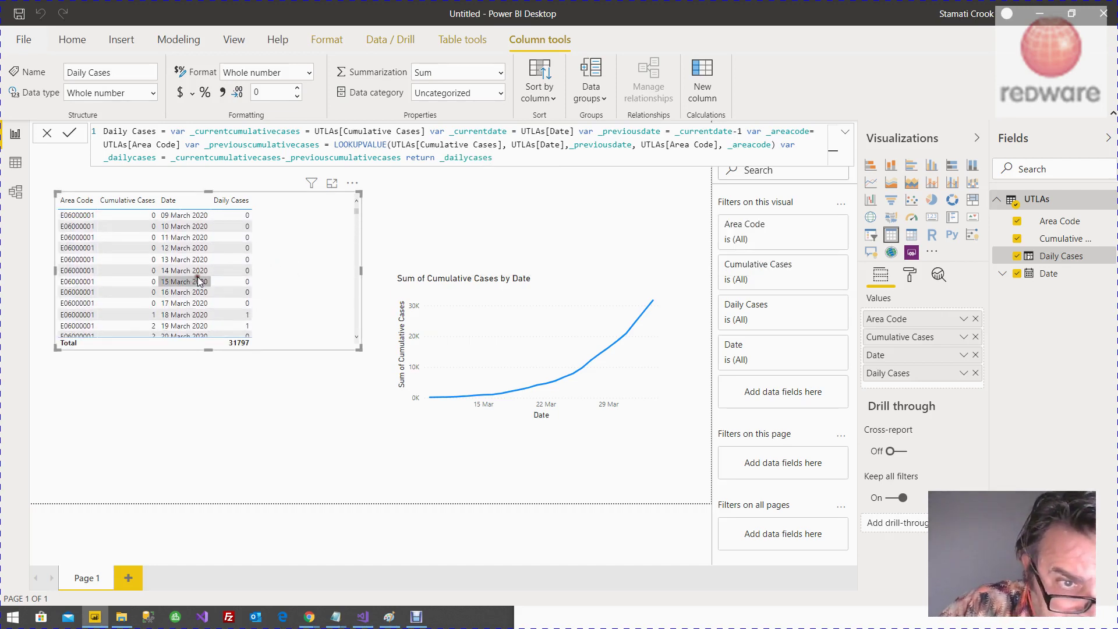
scroll(245, 284, "down", 9)
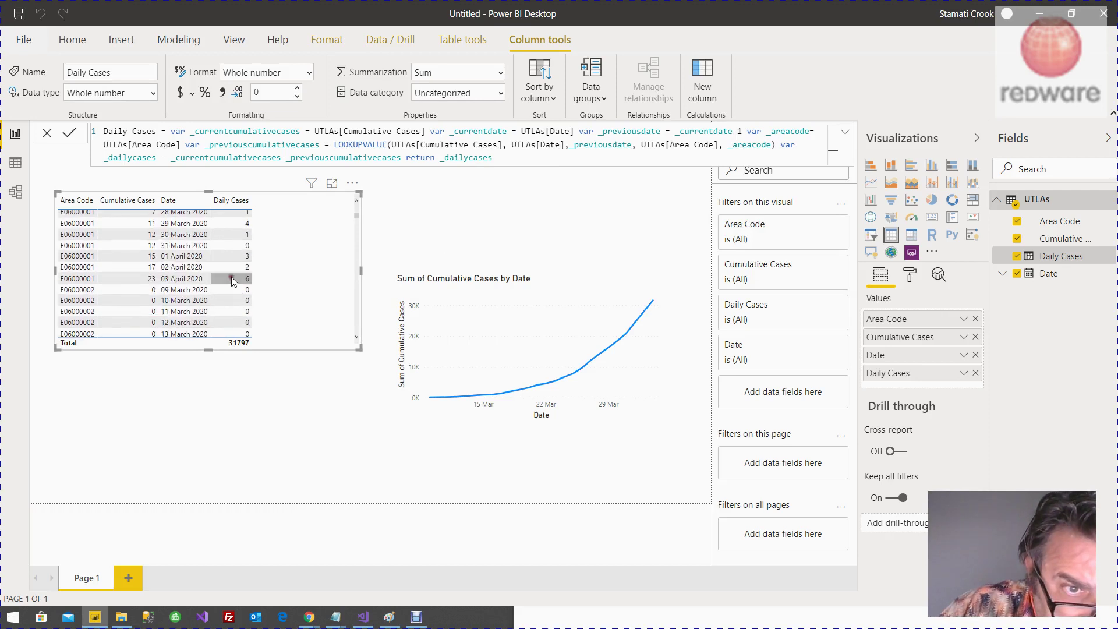
Add the Daily Cases column to the values of the cumulative cases line chart, after clearing the table's row selection.
left_click(229, 278)
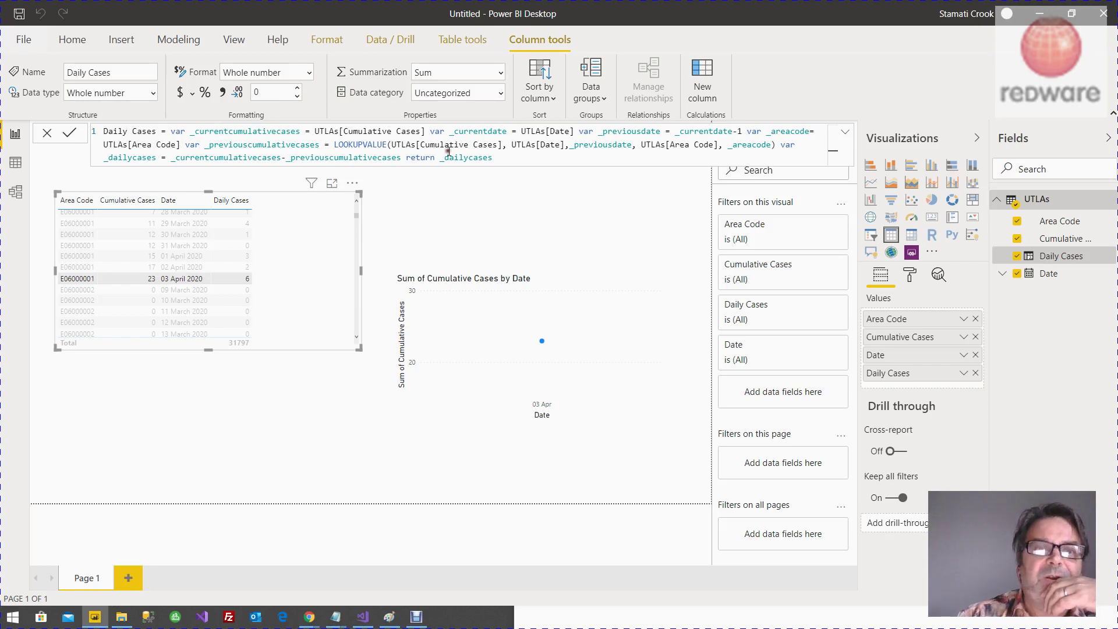
left_click(465, 211)
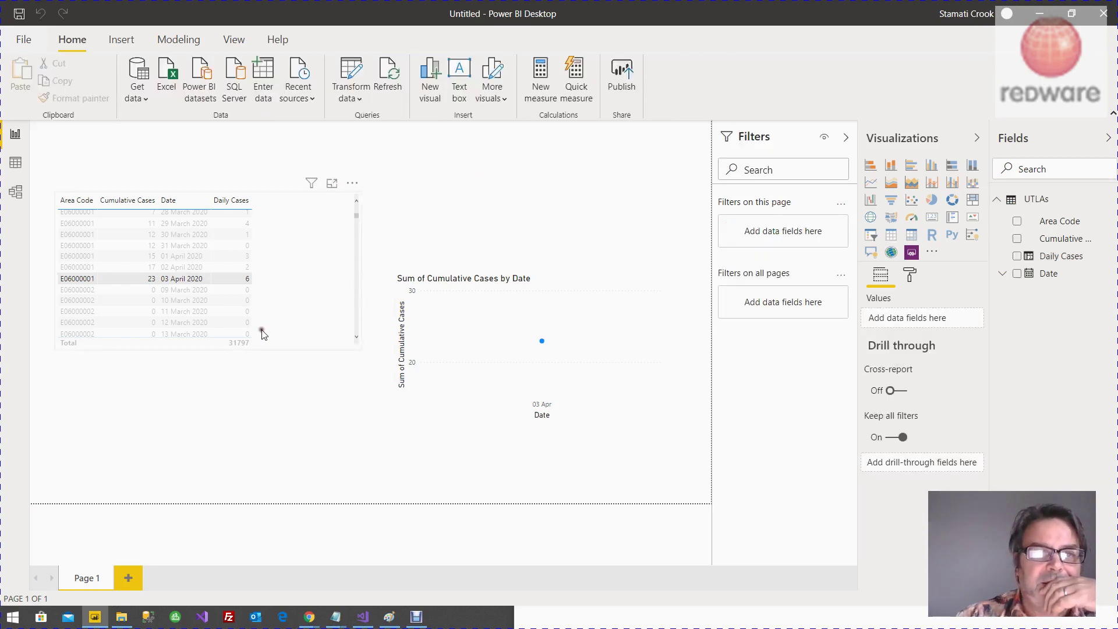
left_click(465, 344)
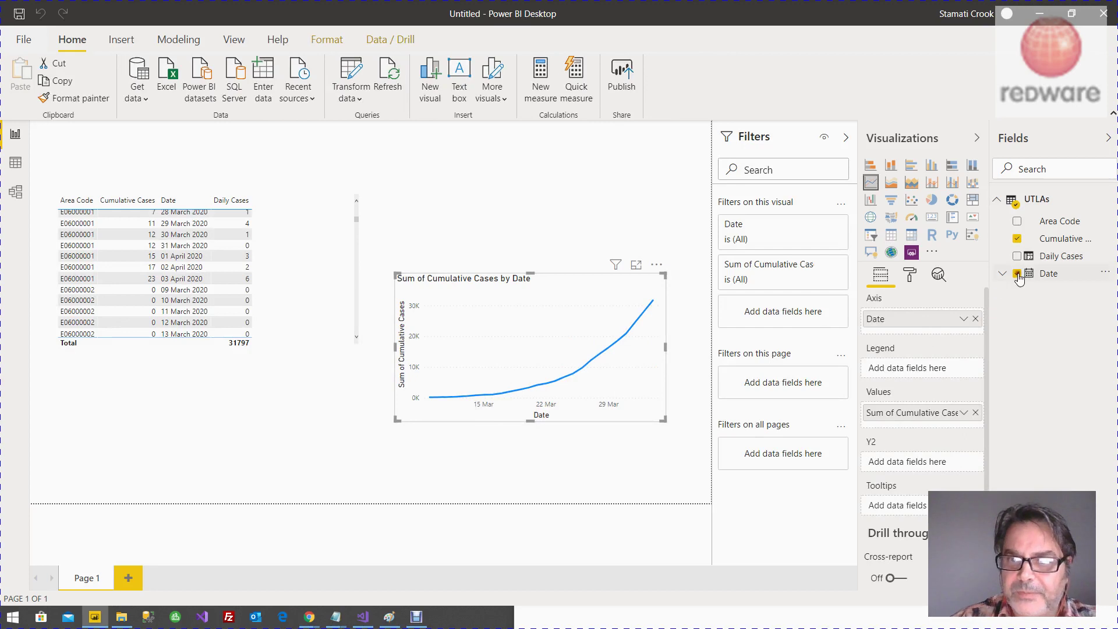
left_click_drag(1051, 257, 932, 414)
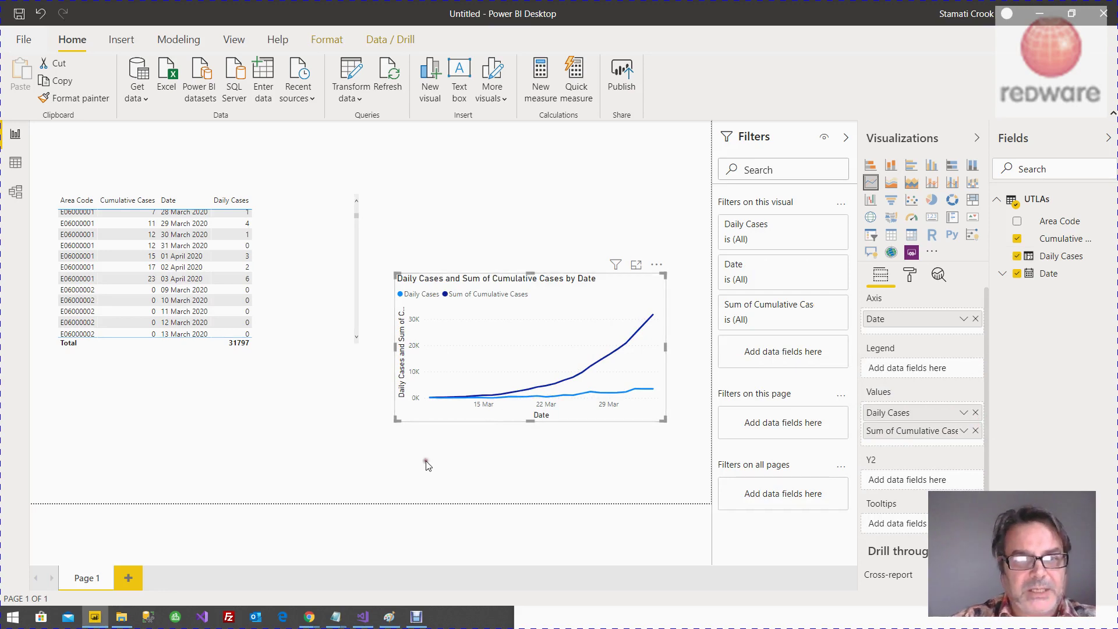
Switch to File Explorer and go to the folder c:\dev\powerbi.
left_click(95, 618)
left_click(93, 619)
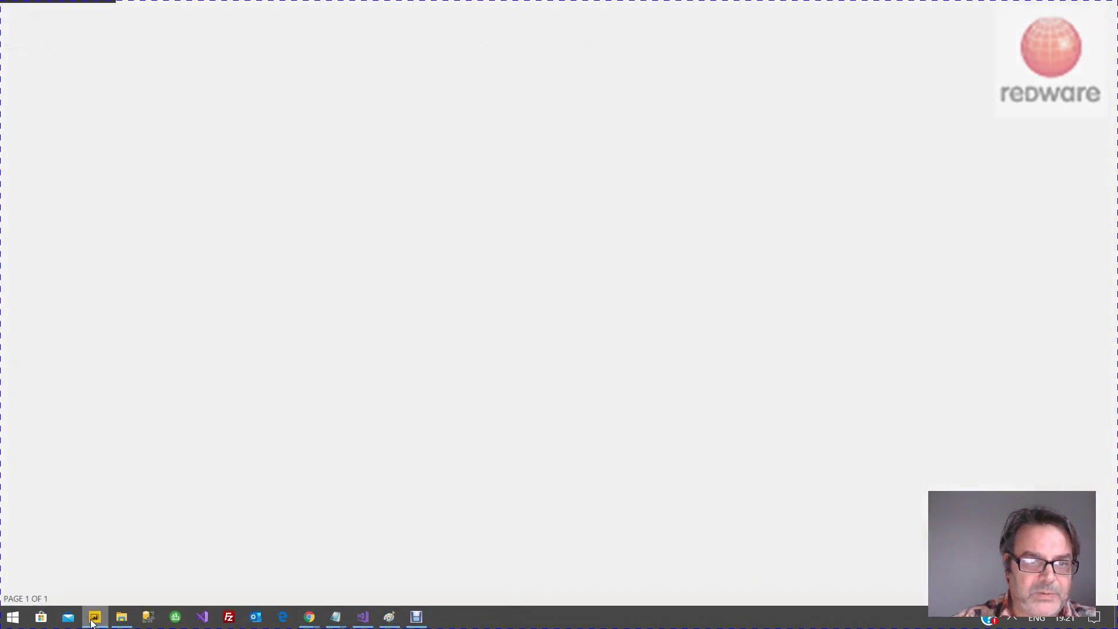
left_click(122, 620)
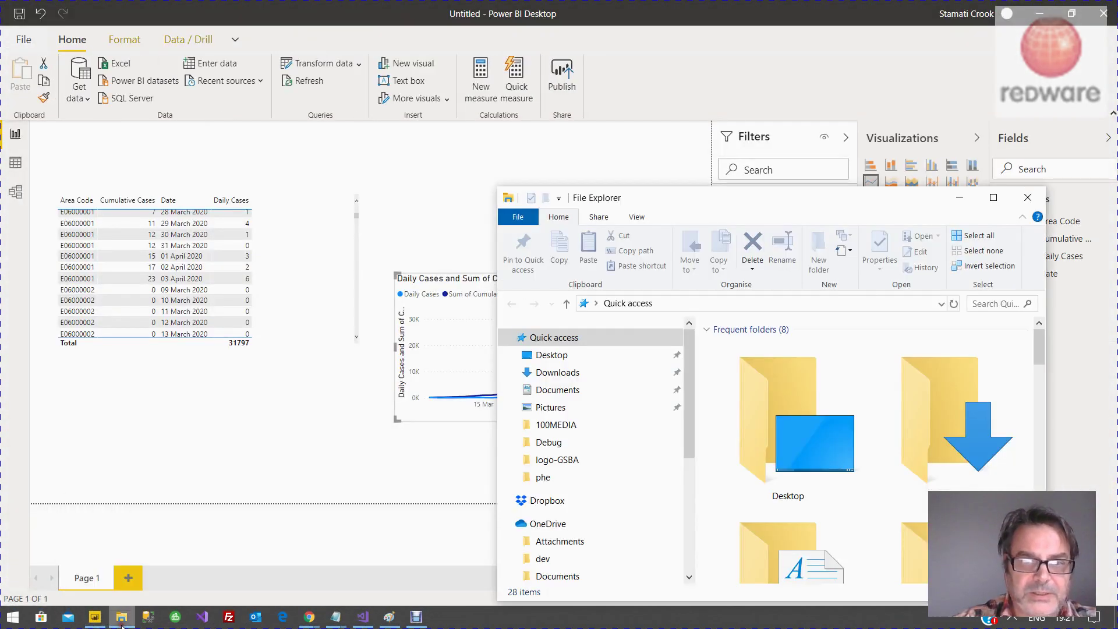
left_click(122, 621)
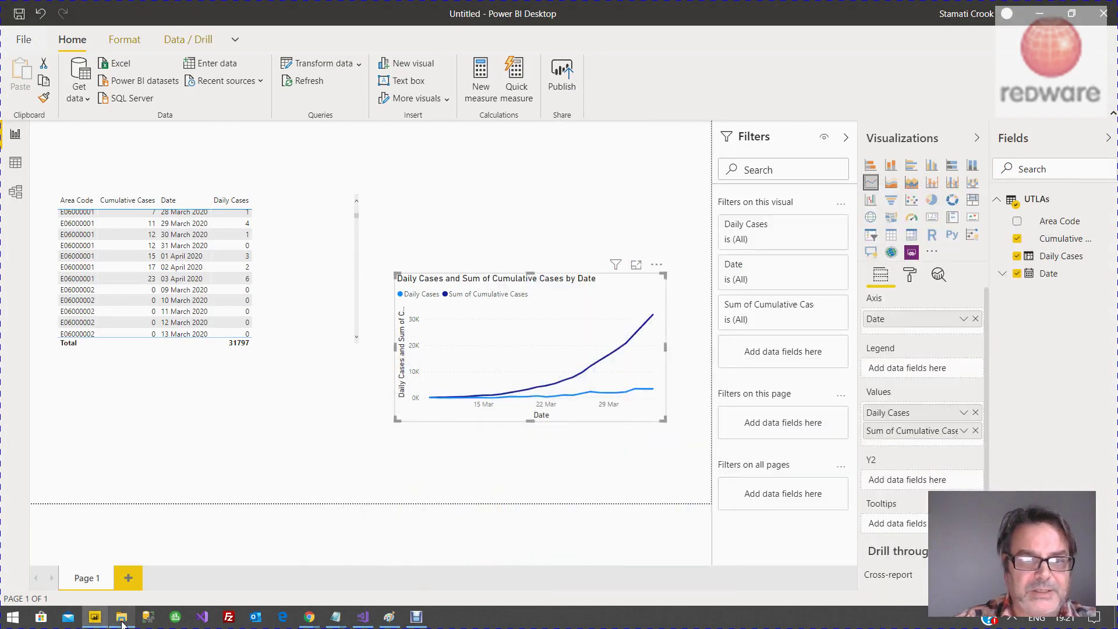
left_click(121, 620)
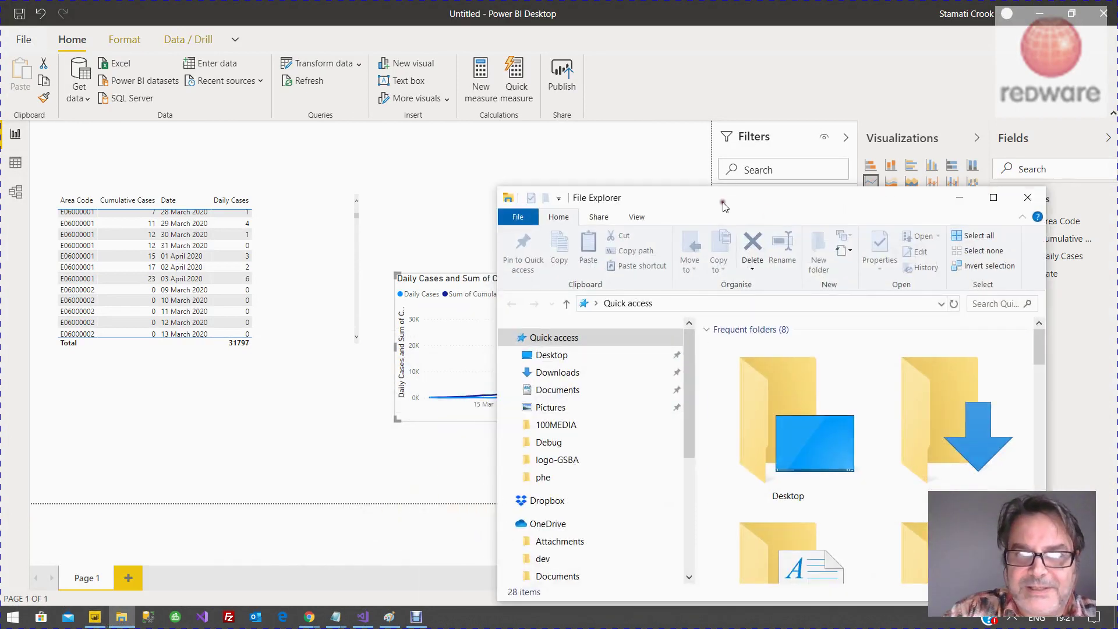
left_click(690, 298)
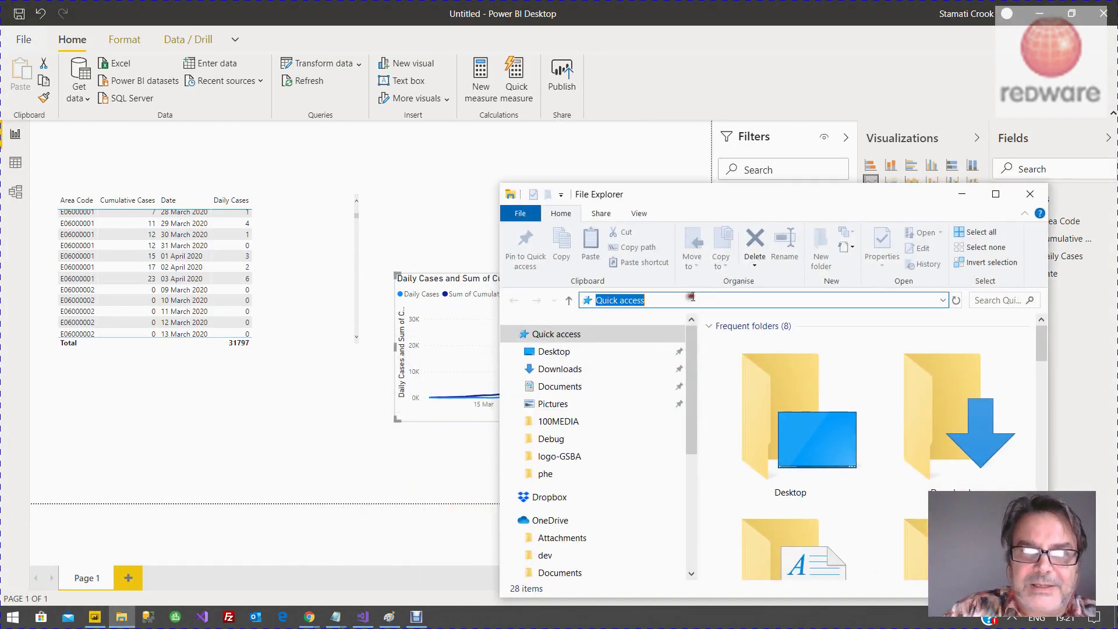
type("c:\\")
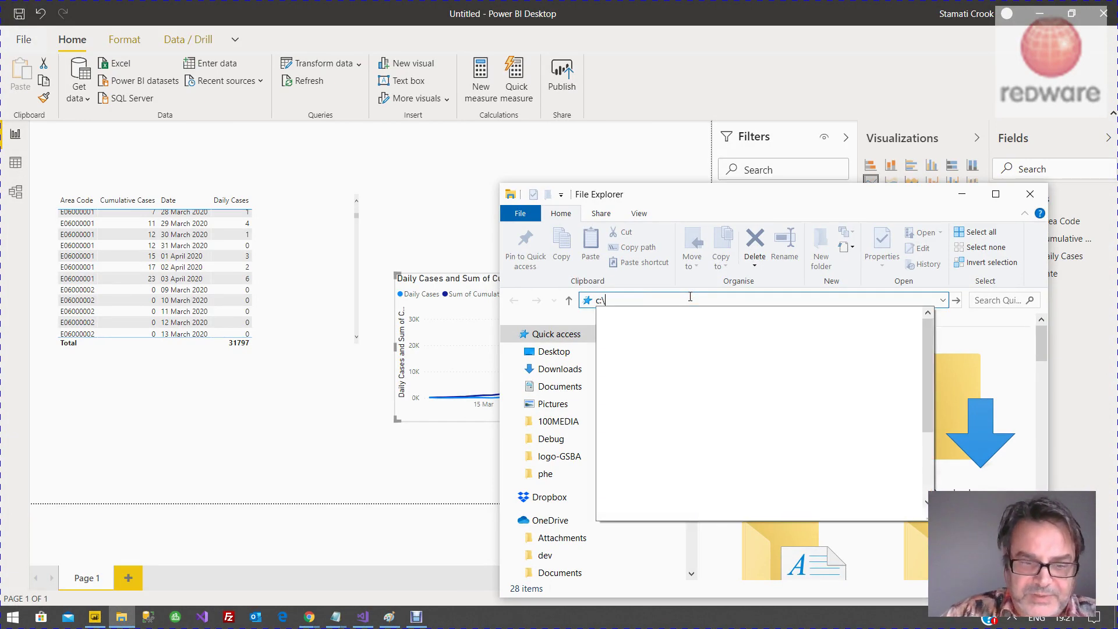
type("da")
key("BackSpace")
type("e")
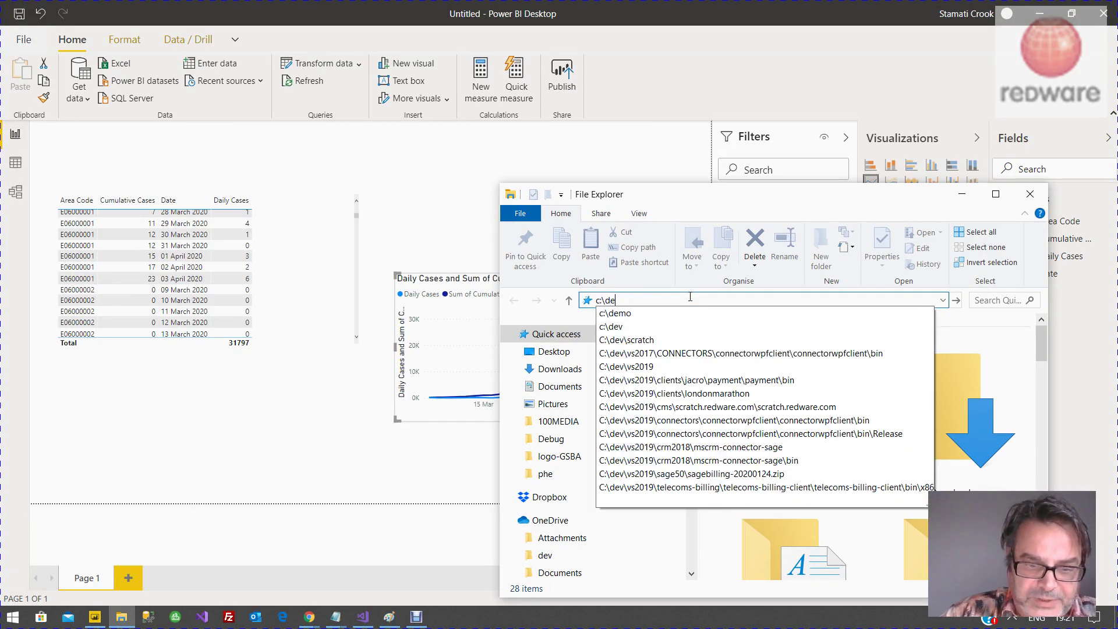
type("v\\")
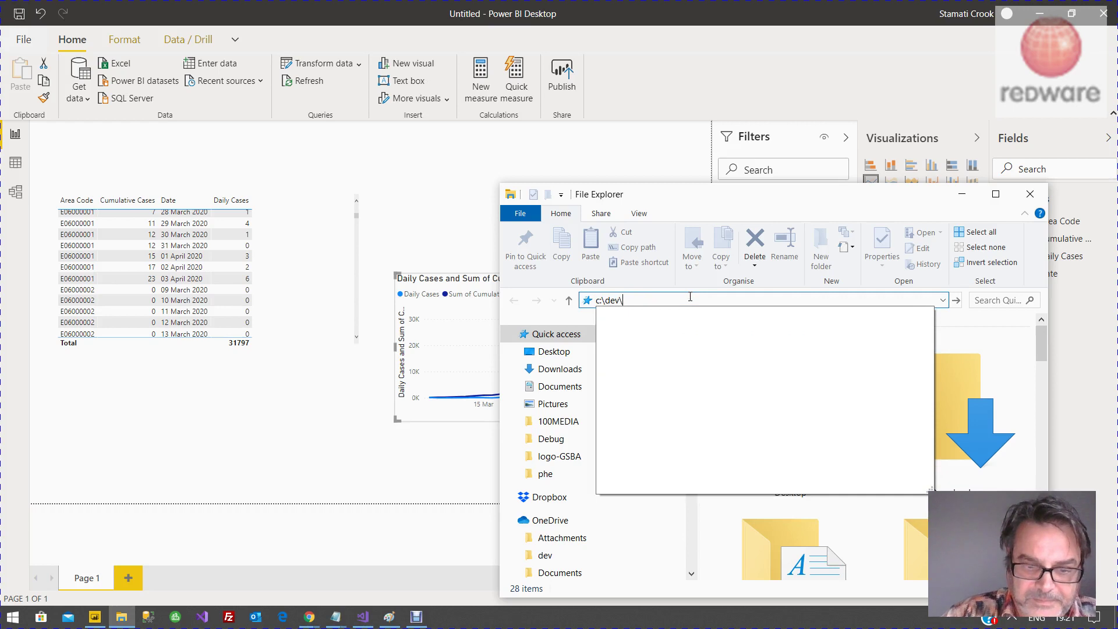
type("power")
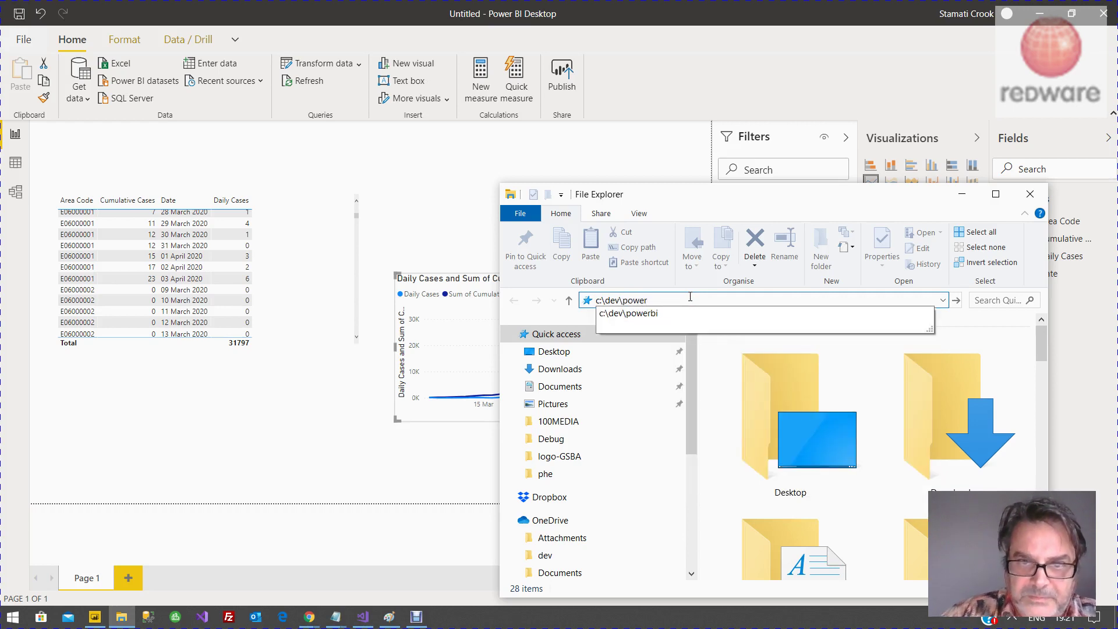
type("bi")
key("Return")
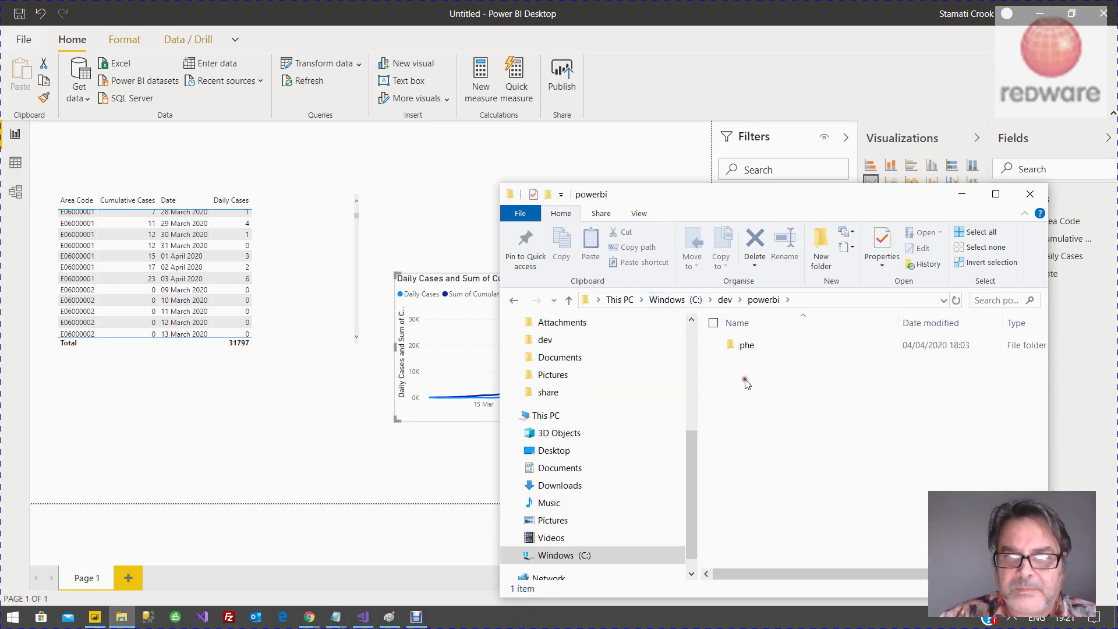
Open phe-05.pbix from the phe folder in Power BI Desktop, clearing the untitled report and folder windows out of the way.
double_click(743, 344)
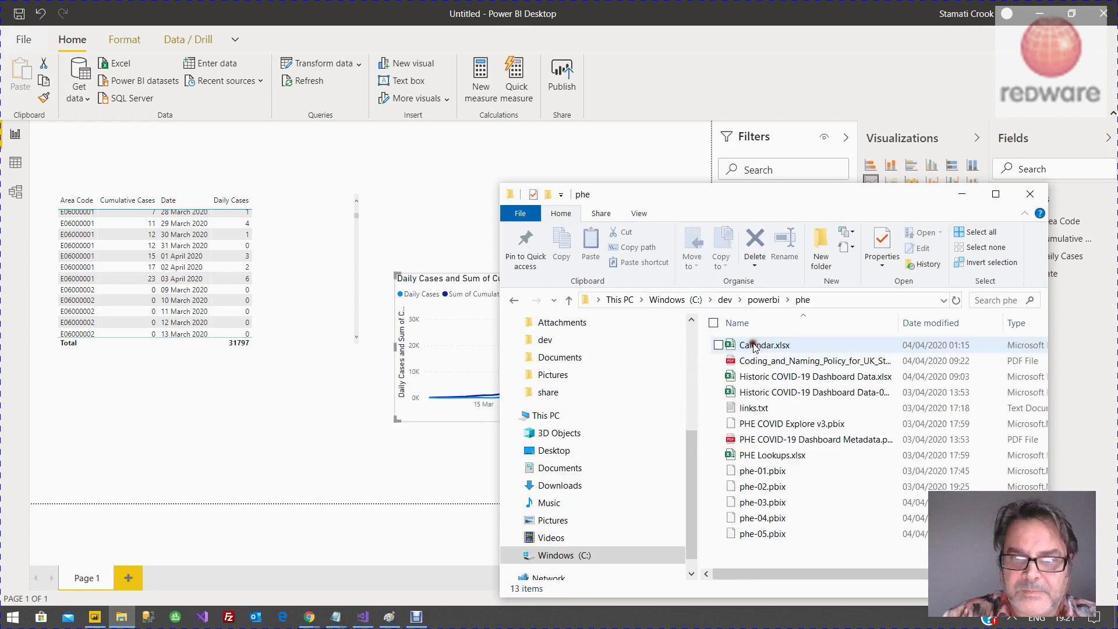
left_click(756, 536)
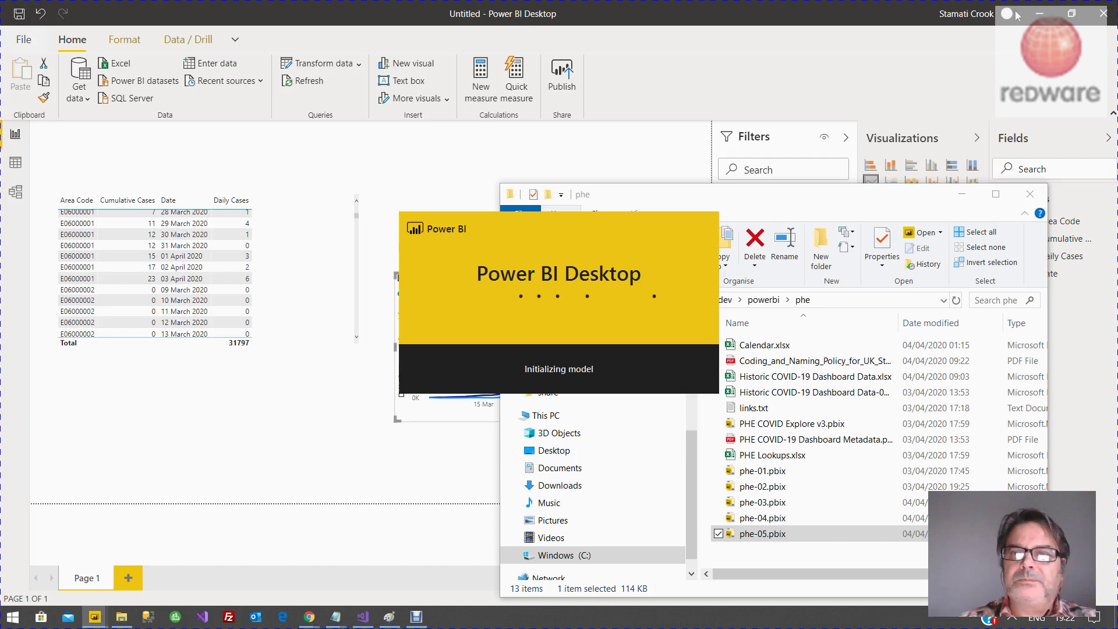
left_click(1039, 17)
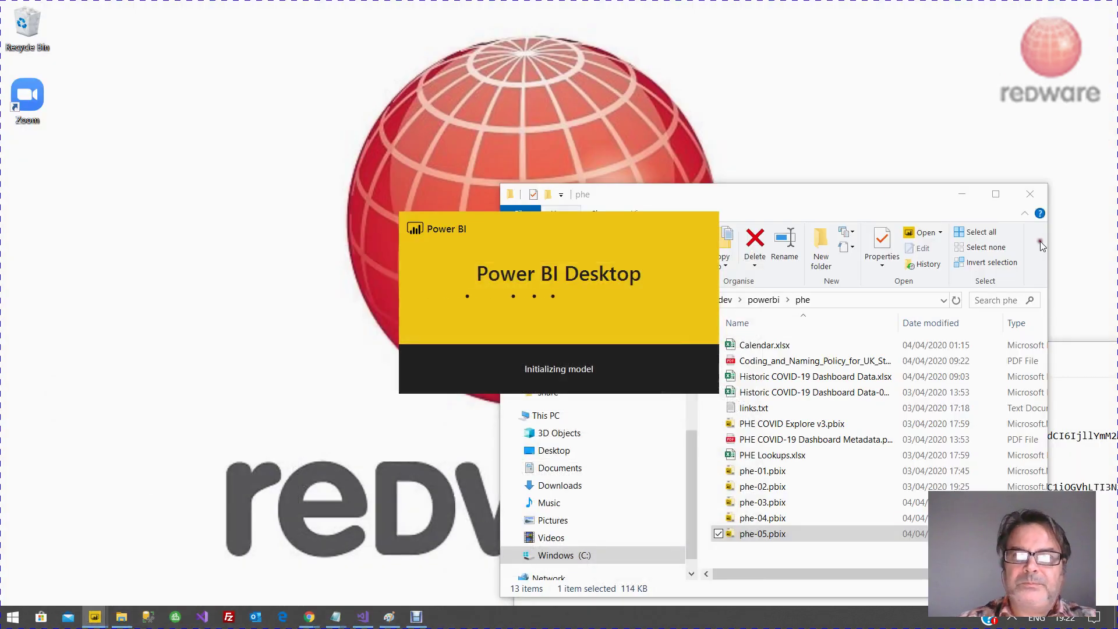
left_click(1043, 195)
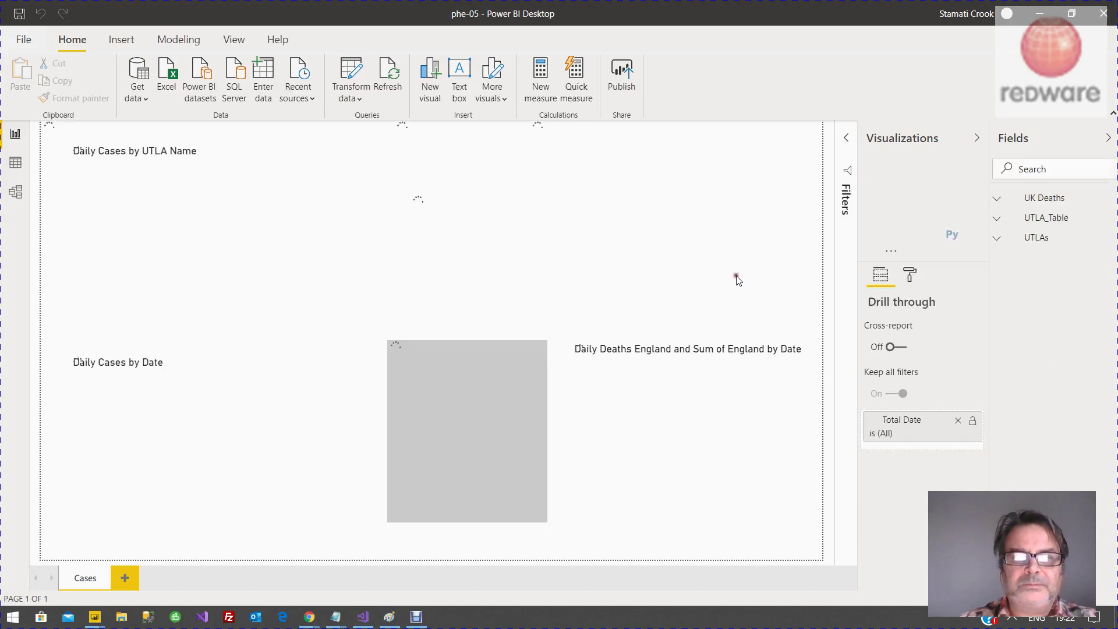
Examine the Daily Cases column formula in UTLAs, the Daily Cases by Date chart's fields and the fields of UTLA_Table.
left_click(1002, 241)
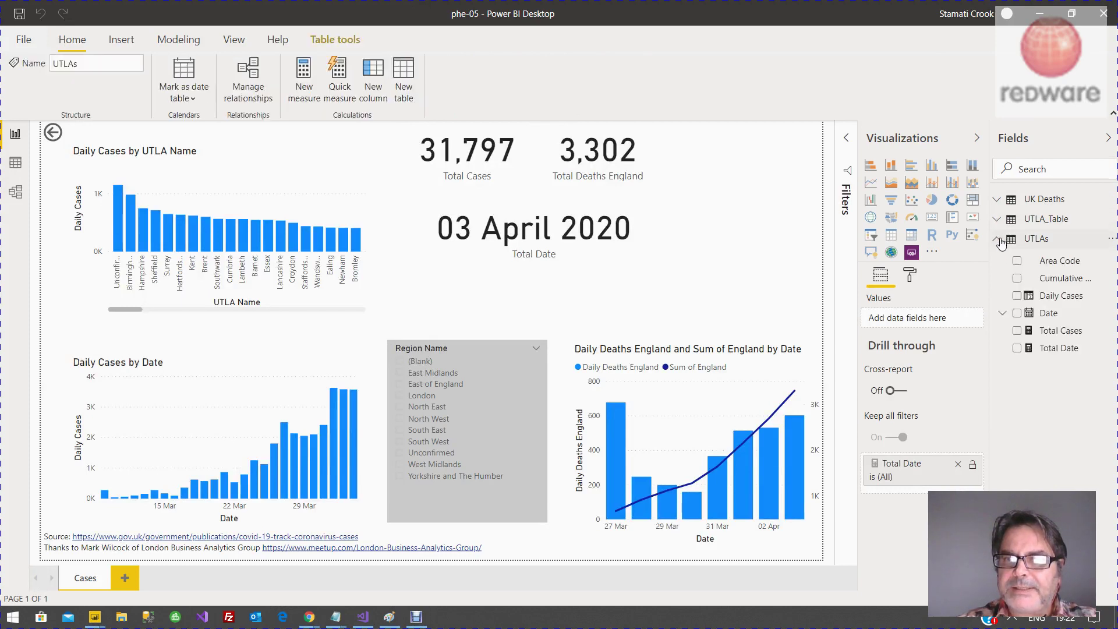
left_click(1052, 296)
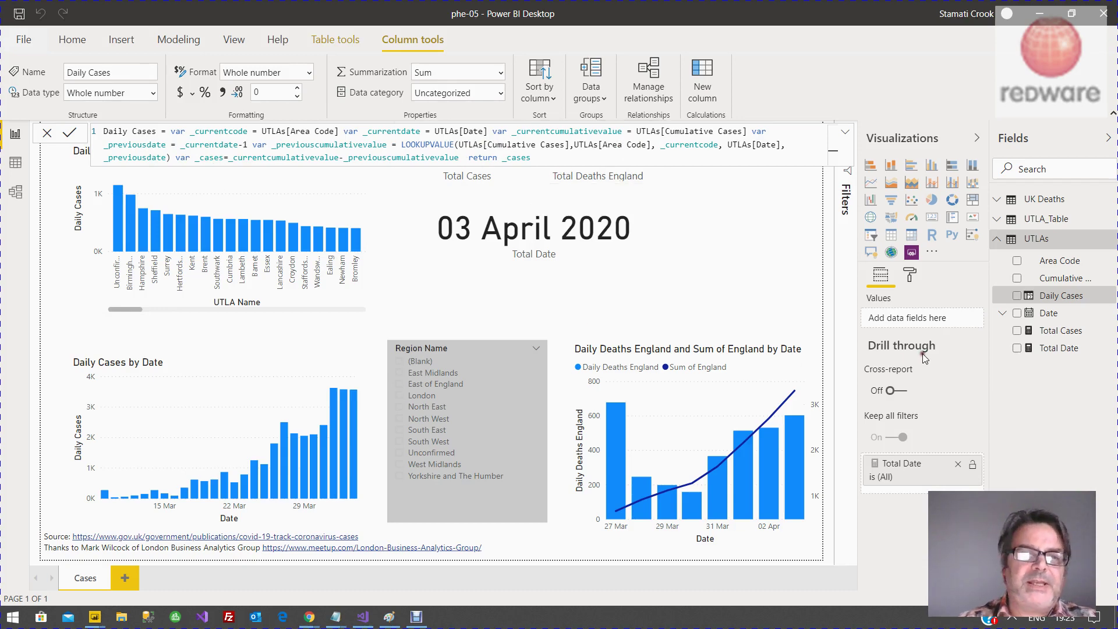
left_click(210, 442)
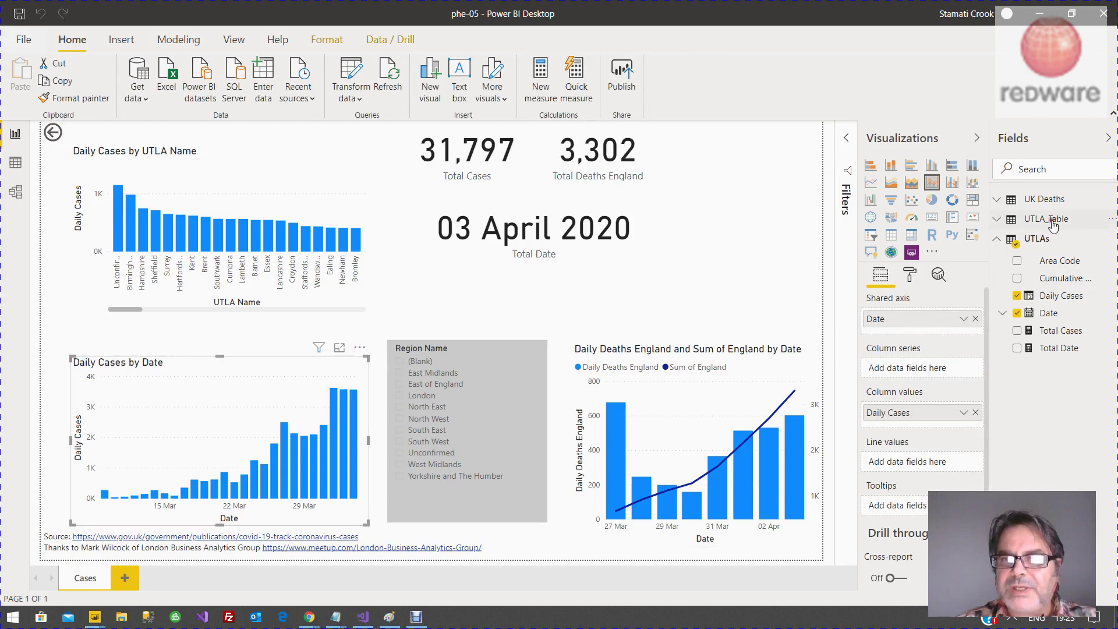
left_click(1016, 222)
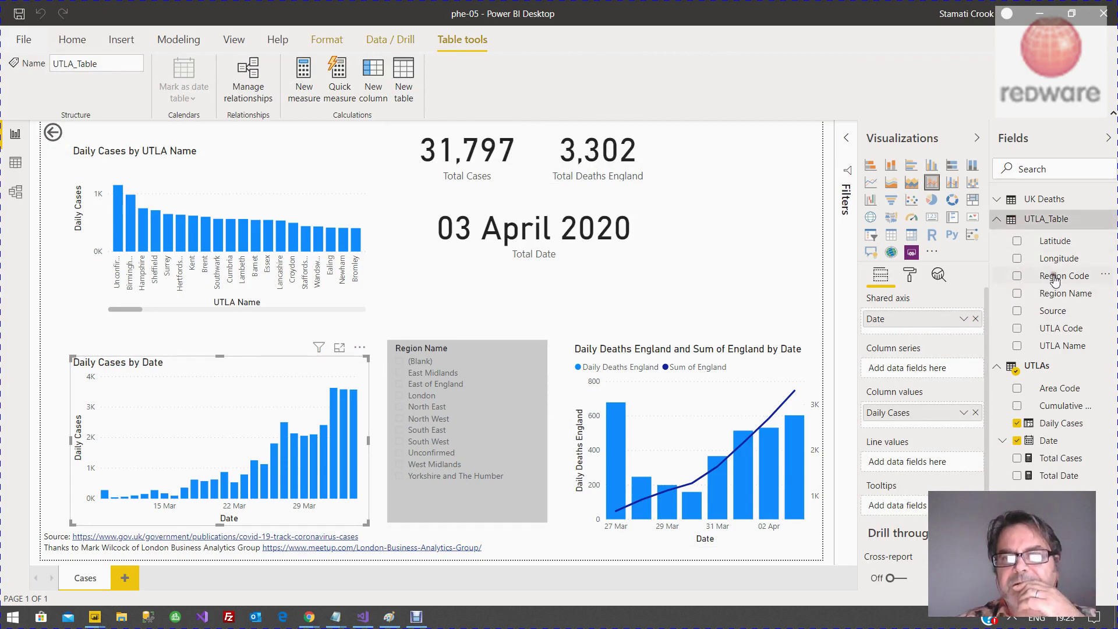
Filter the report with the Region Name slicer, alternating between North West and South East and ending on South East.
left_click(398, 419)
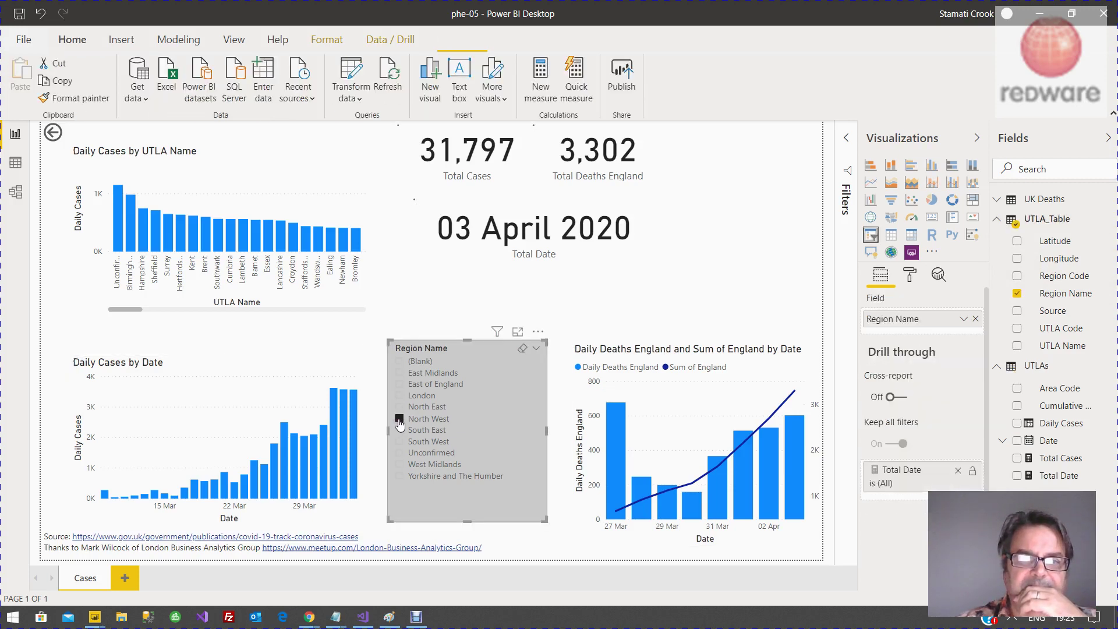
left_click(400, 427)
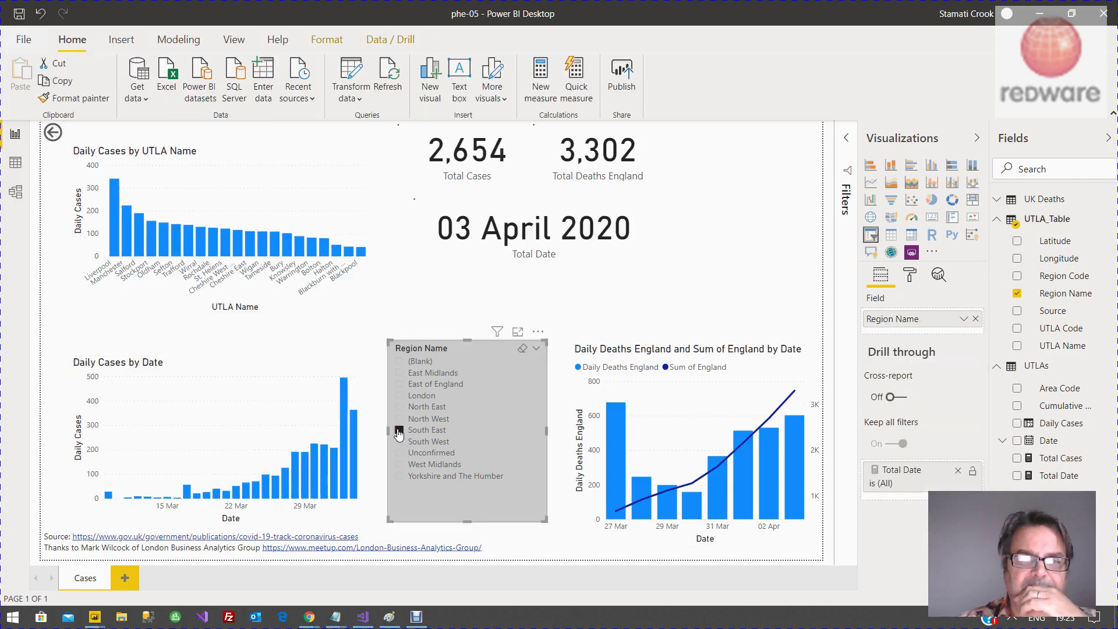
left_click(400, 423)
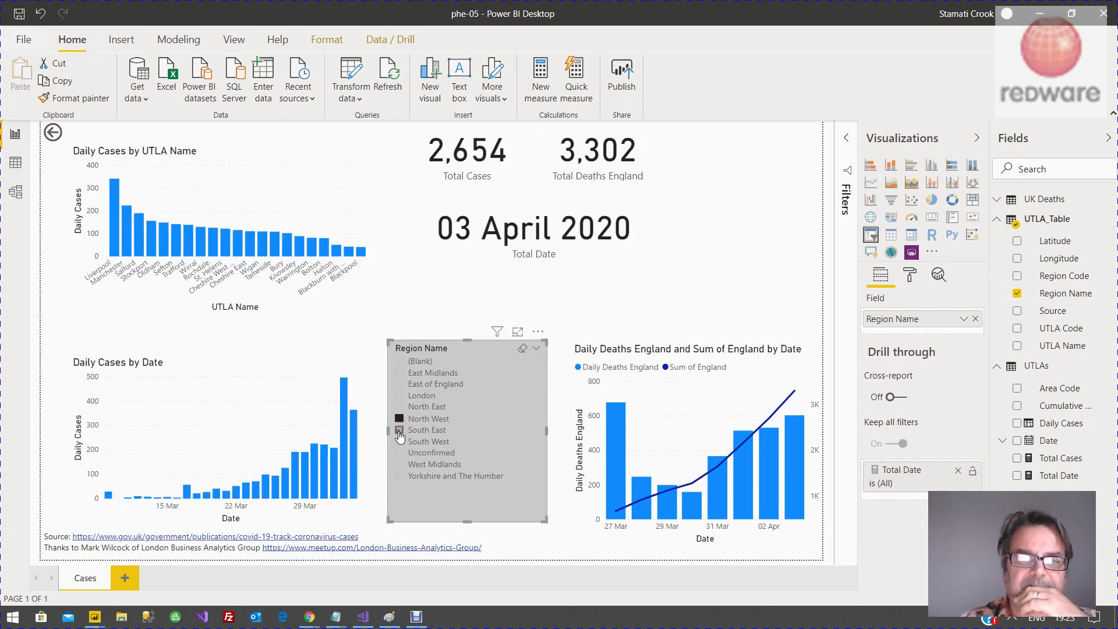
left_click(401, 432)
left_click(400, 421)
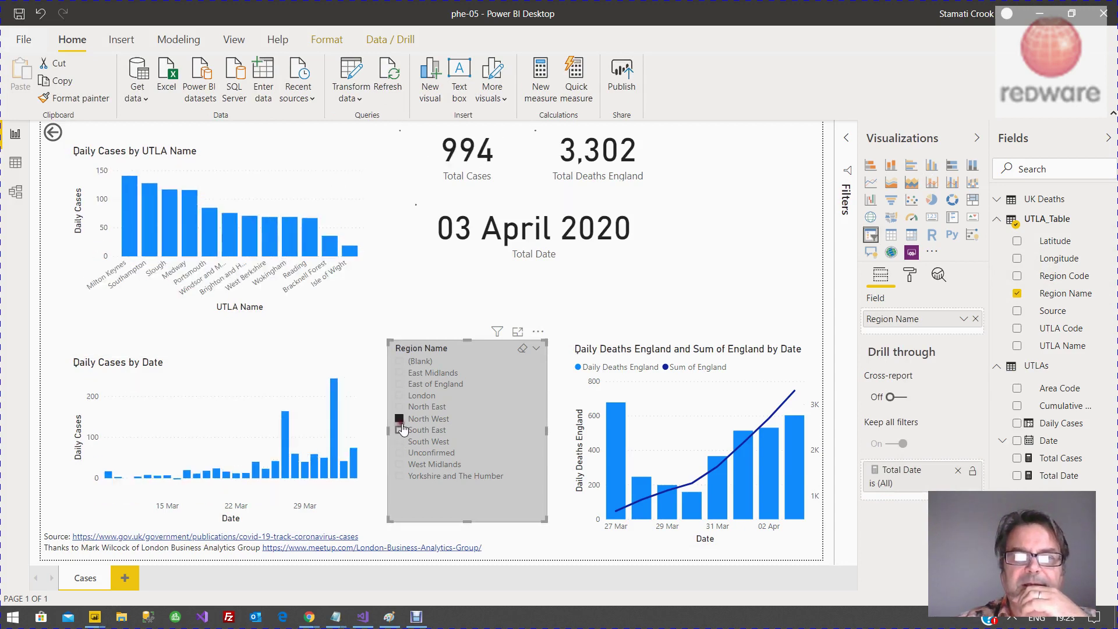
left_click(400, 431)
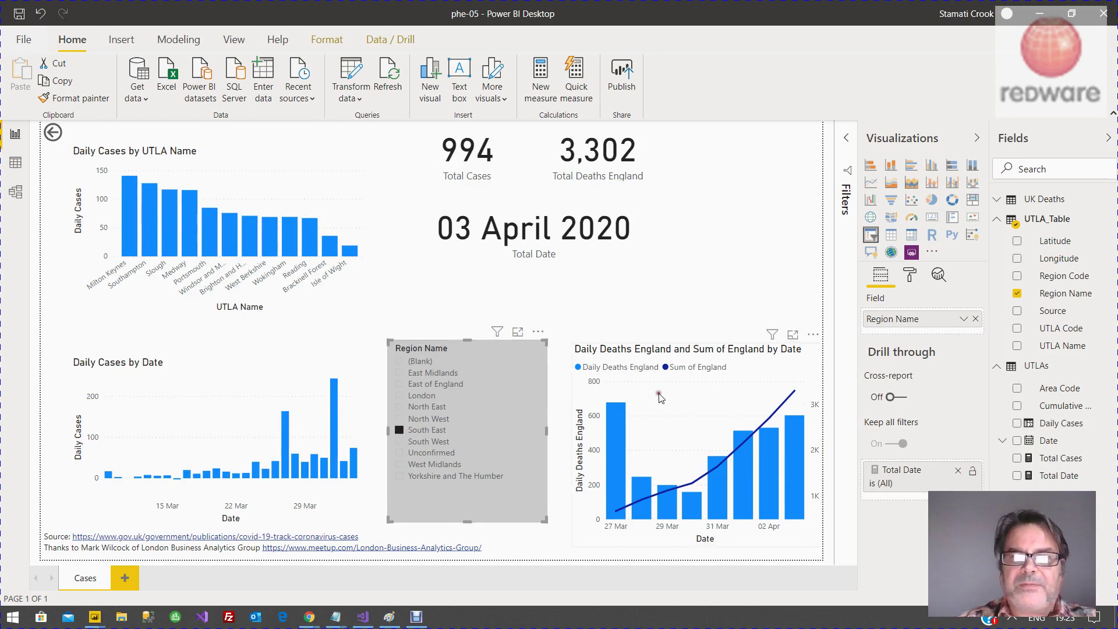
Examine the Daily Deaths England column formula in the UK Deaths table behind the daily deaths chart.
left_click(673, 414)
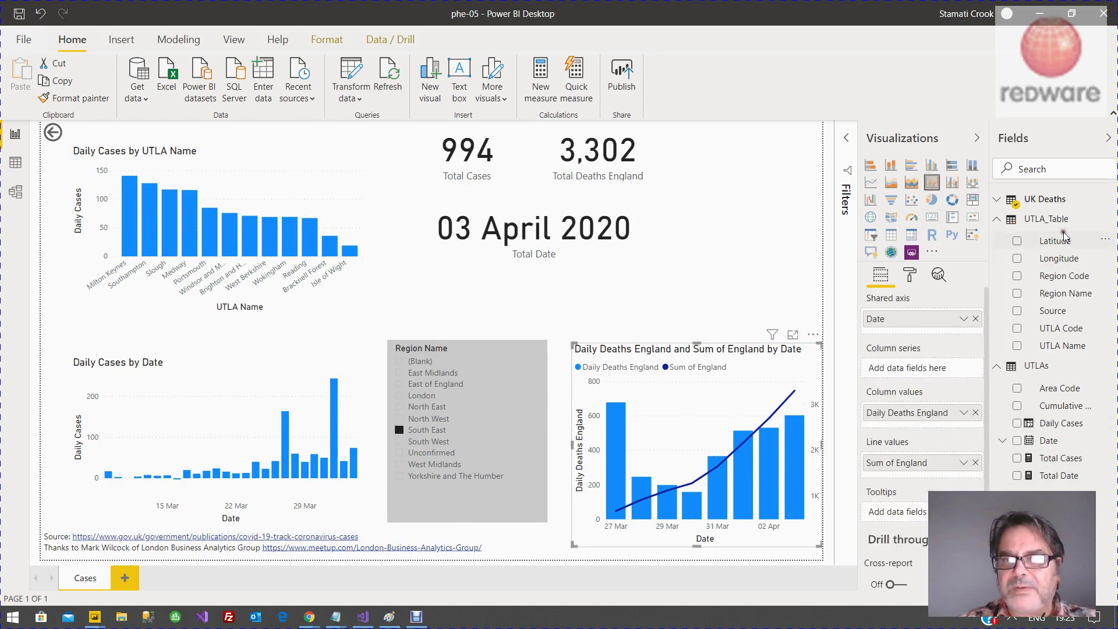
left_click(995, 202)
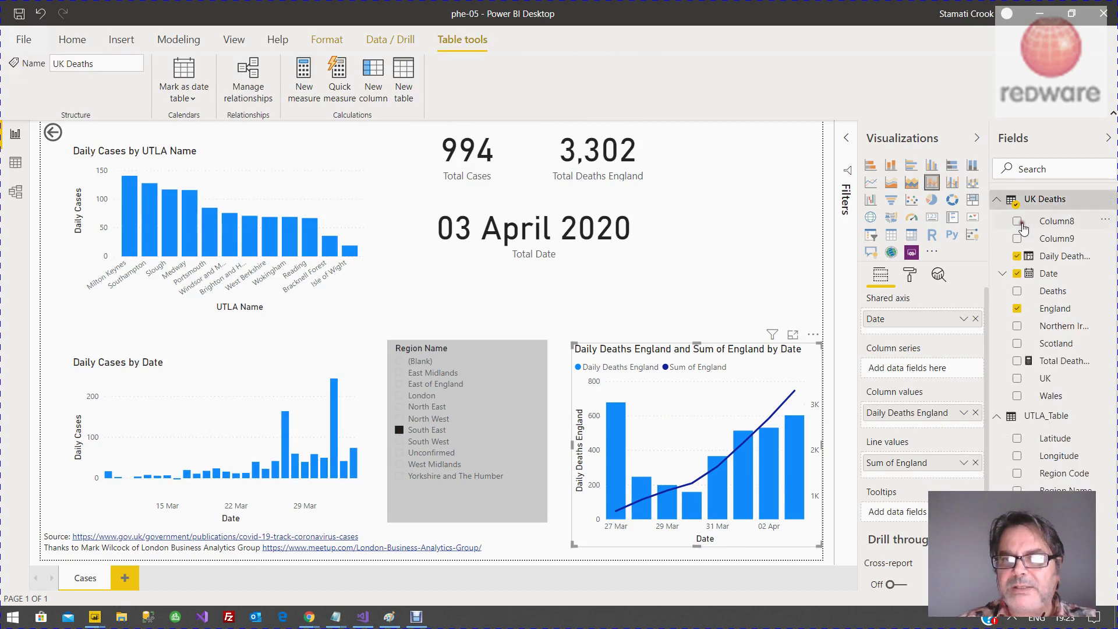
left_click(1057, 261)
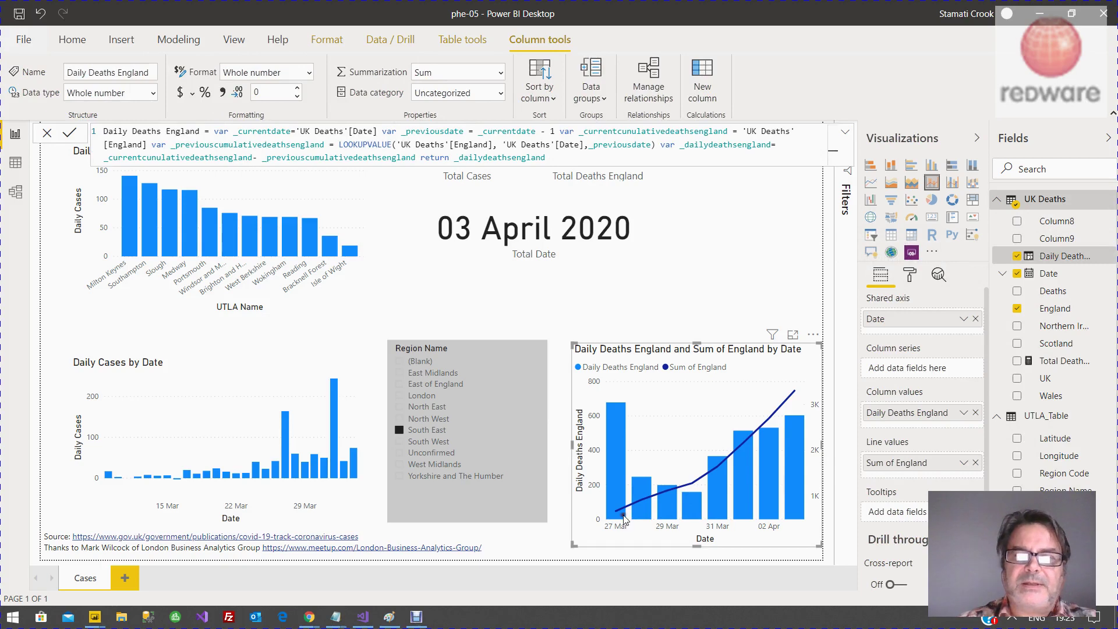
left_click(608, 306)
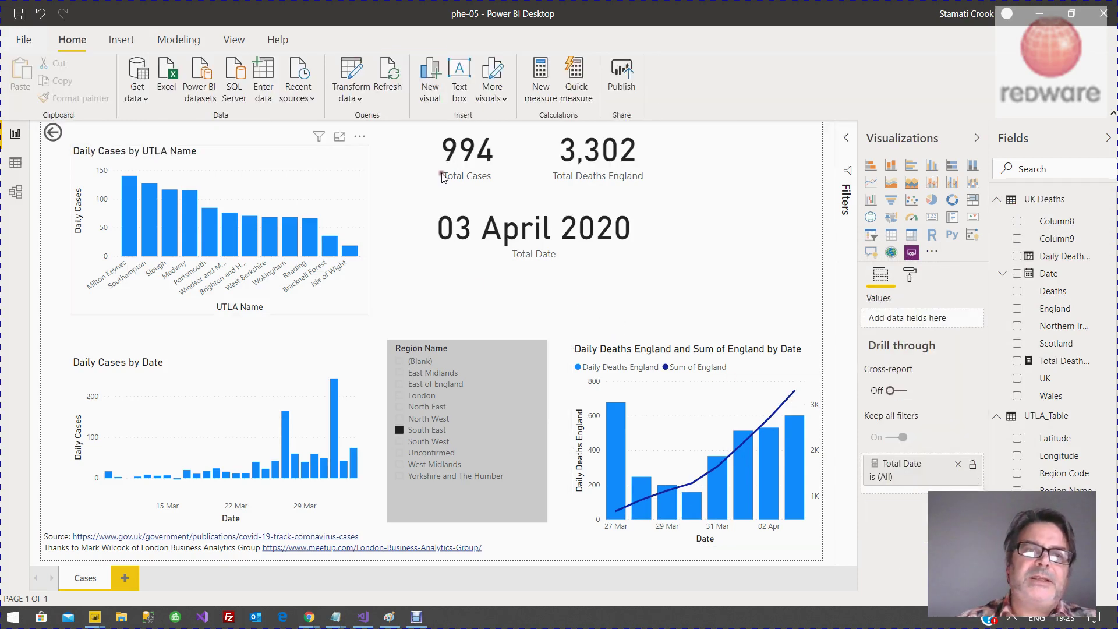